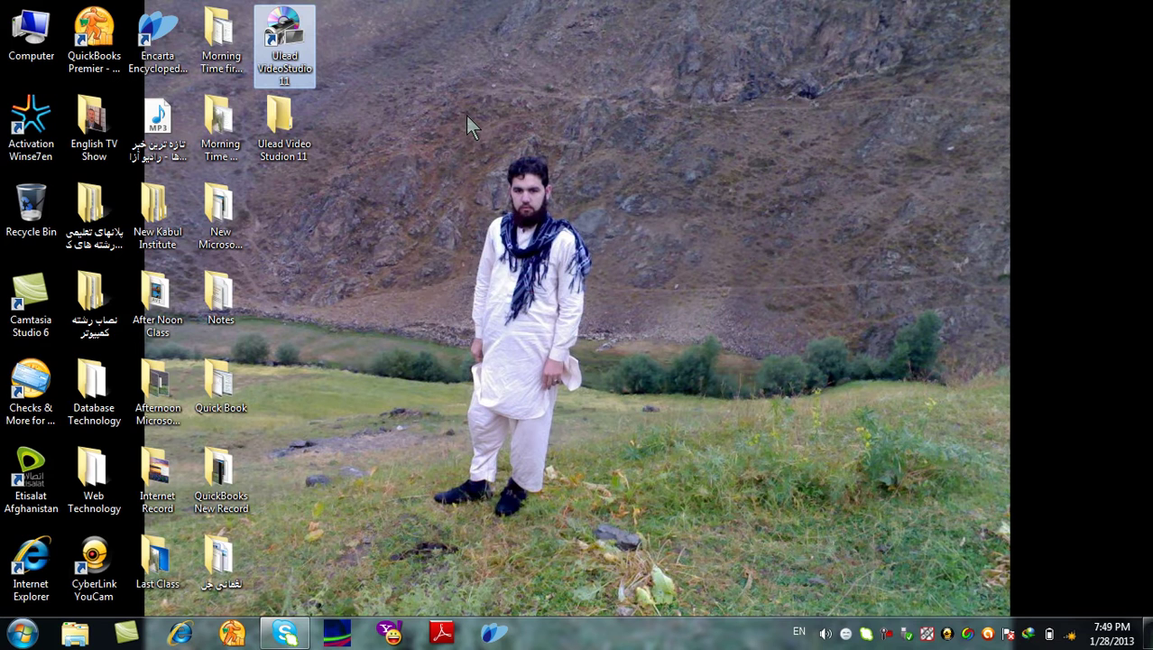
right_click(301, 73)
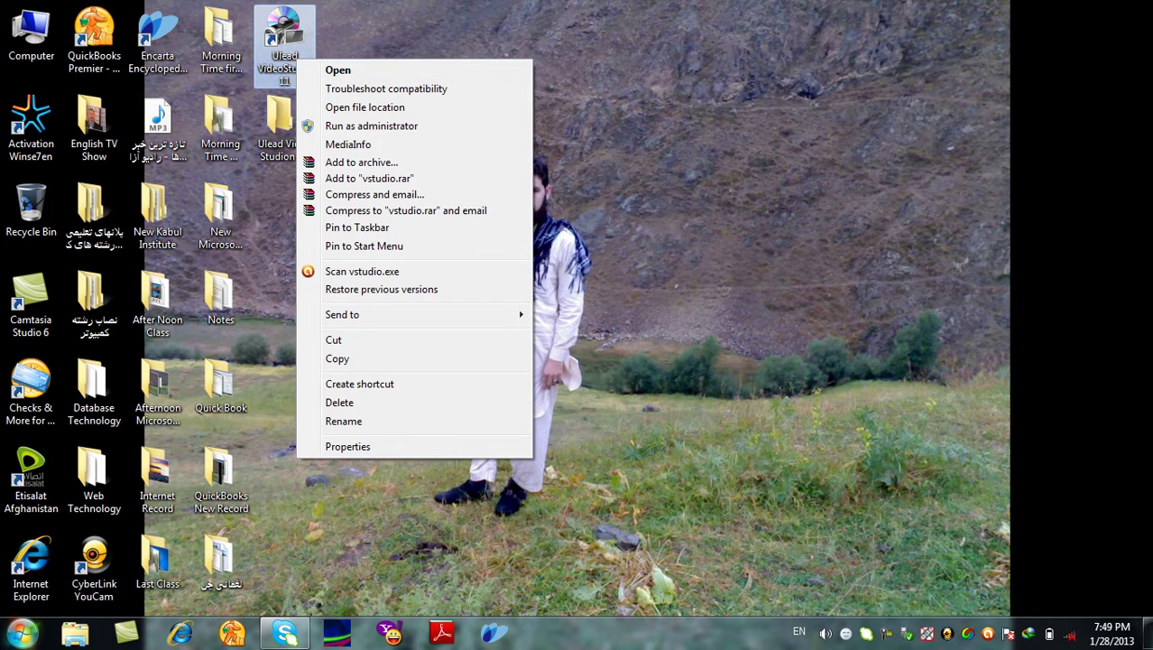
left_click(21, 634)
left_click(63, 556)
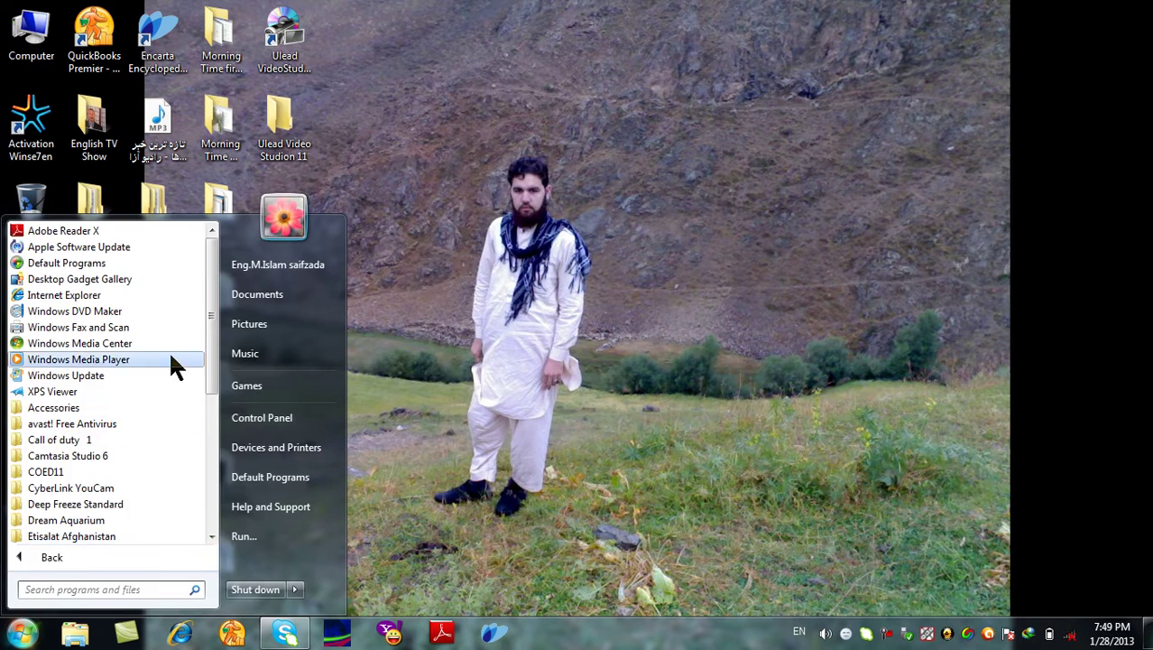
left_click_drag(214, 381, 218, 490)
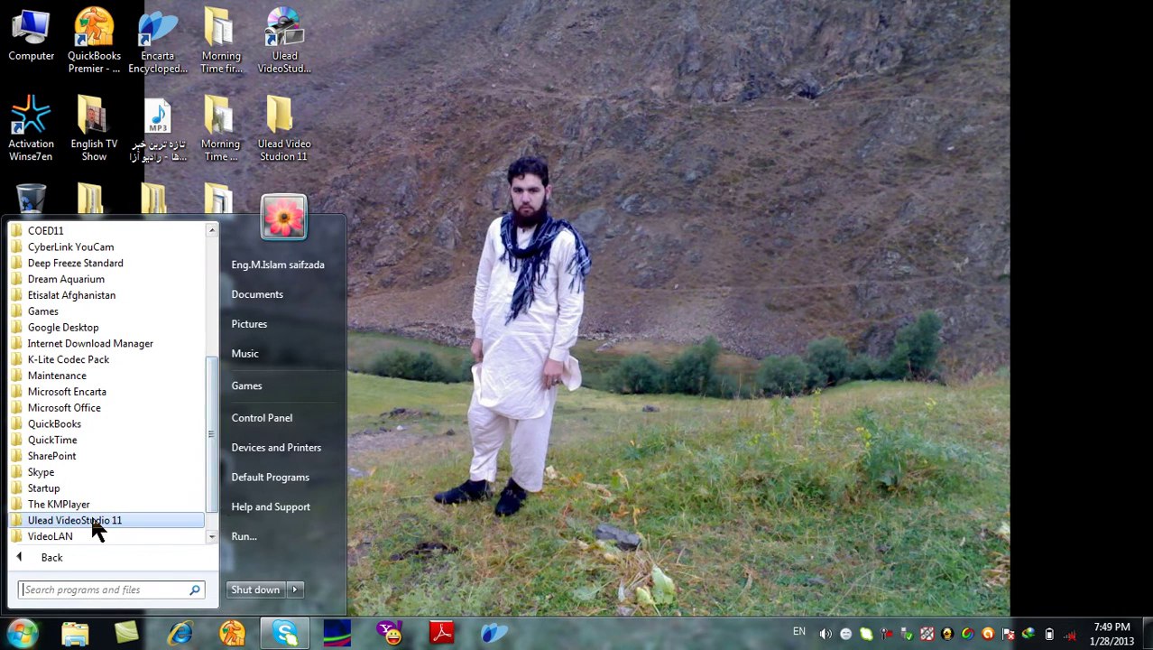
left_click(451, 218)
Launch Ulead VideoStudio 11 from its desktop shortcut and enter the VideoStudio Editor
double_click(284, 41)
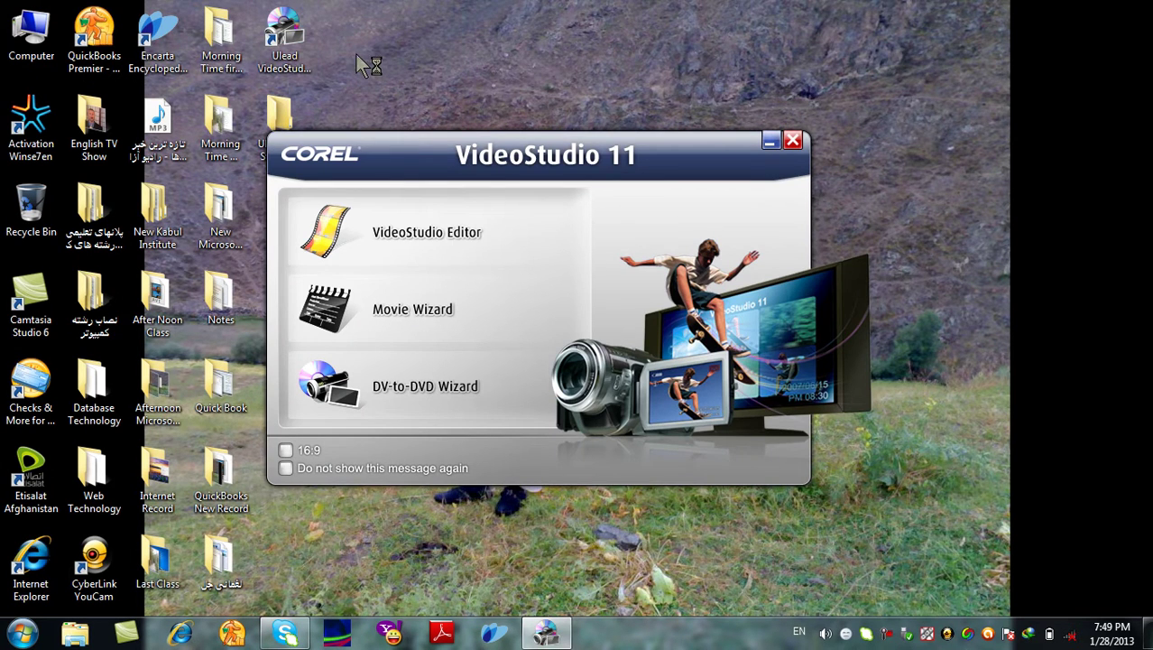
left_click_drag(480, 143, 539, 125)
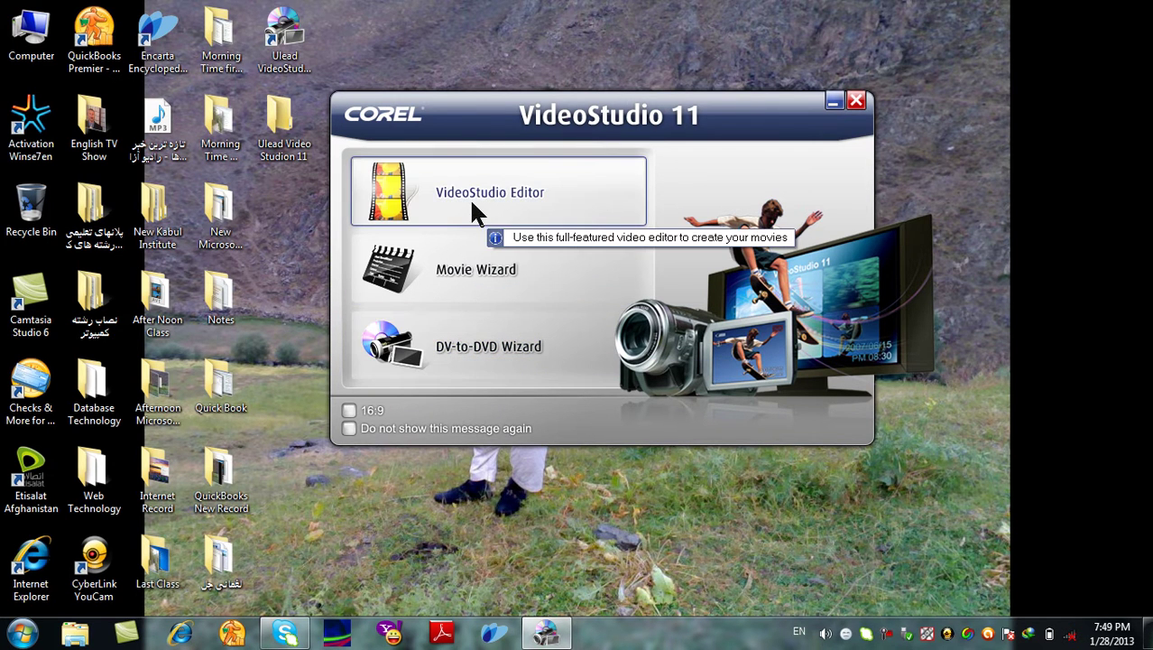
left_click(514, 210)
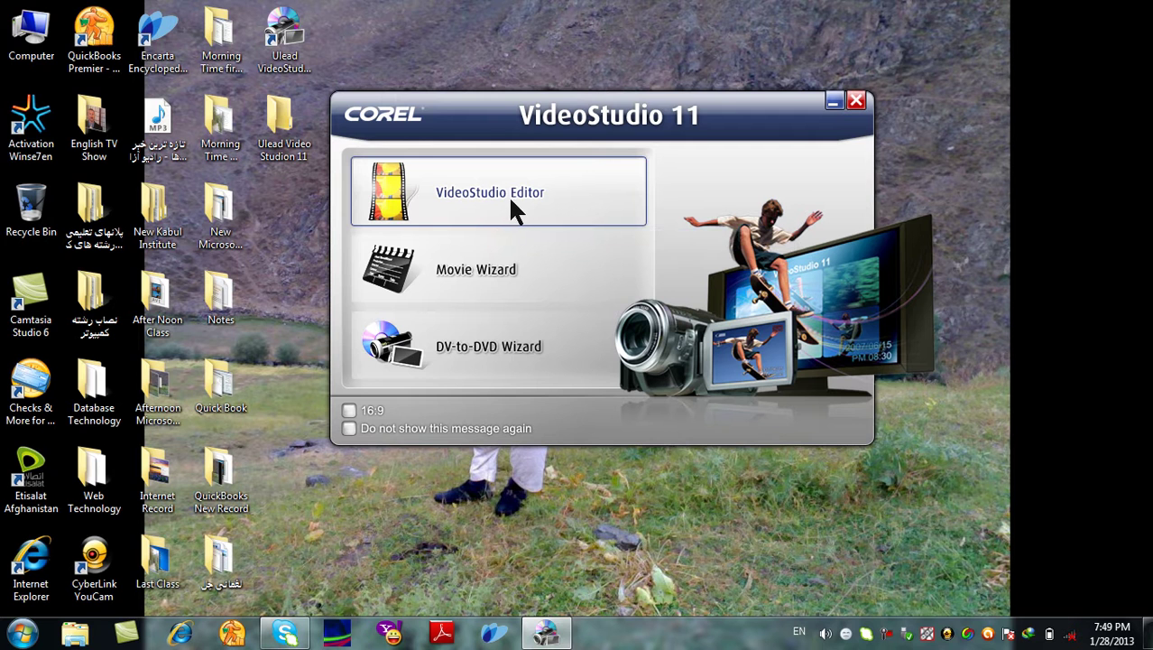
left_click(492, 196)
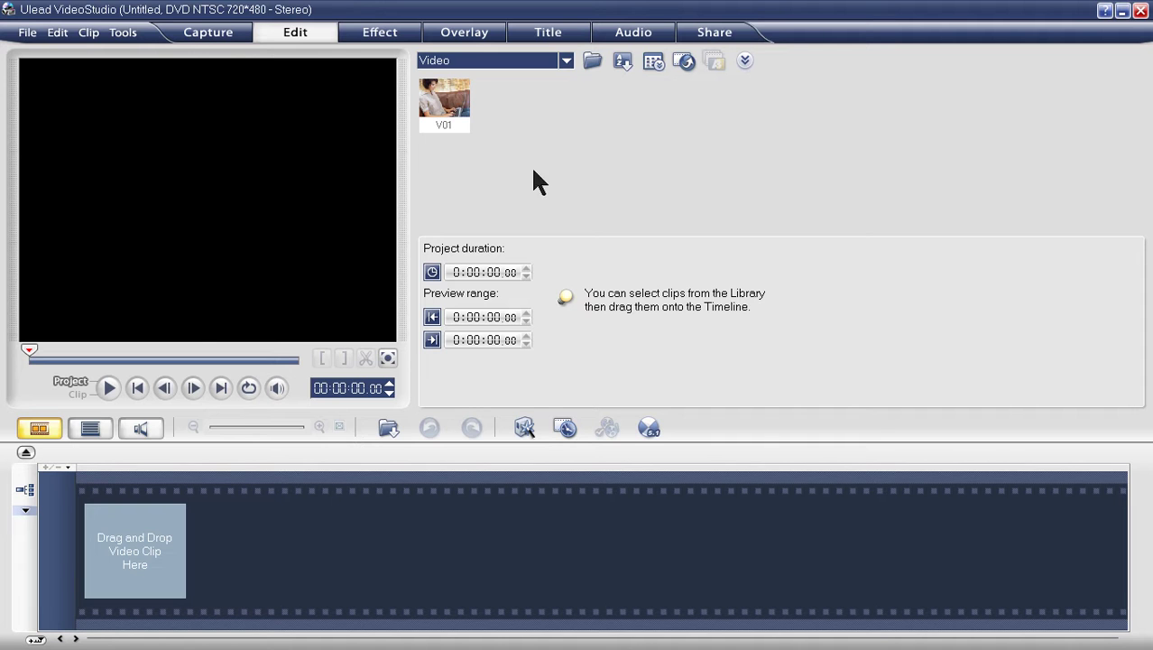
left_click(39, 34)
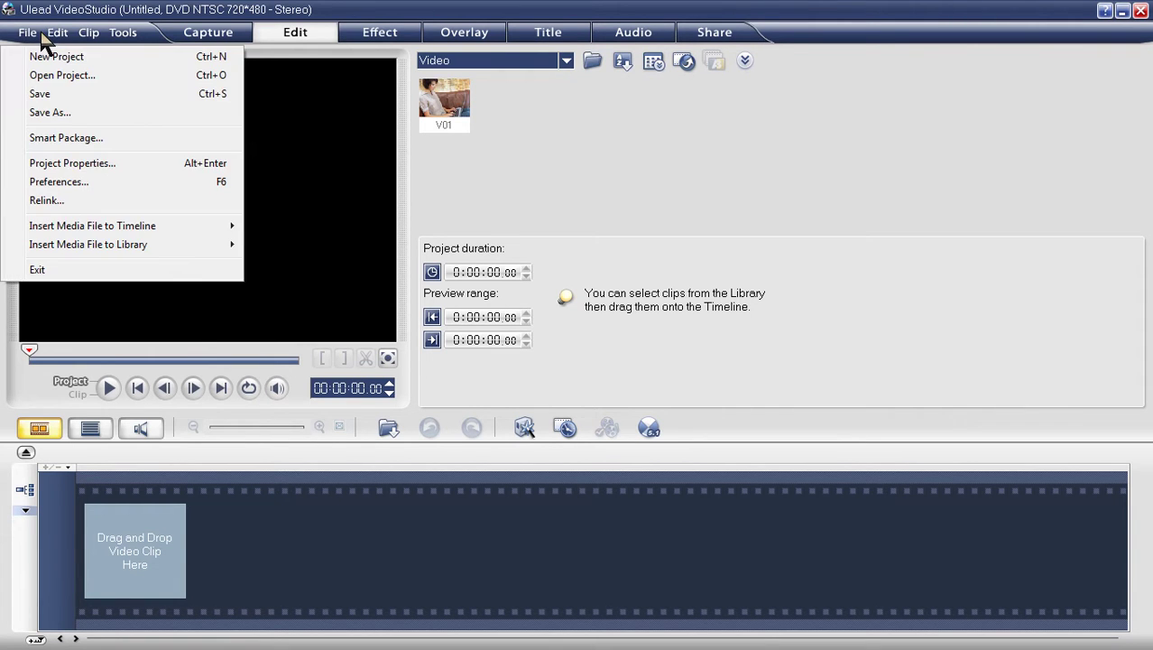
mouse_move(74, 225)
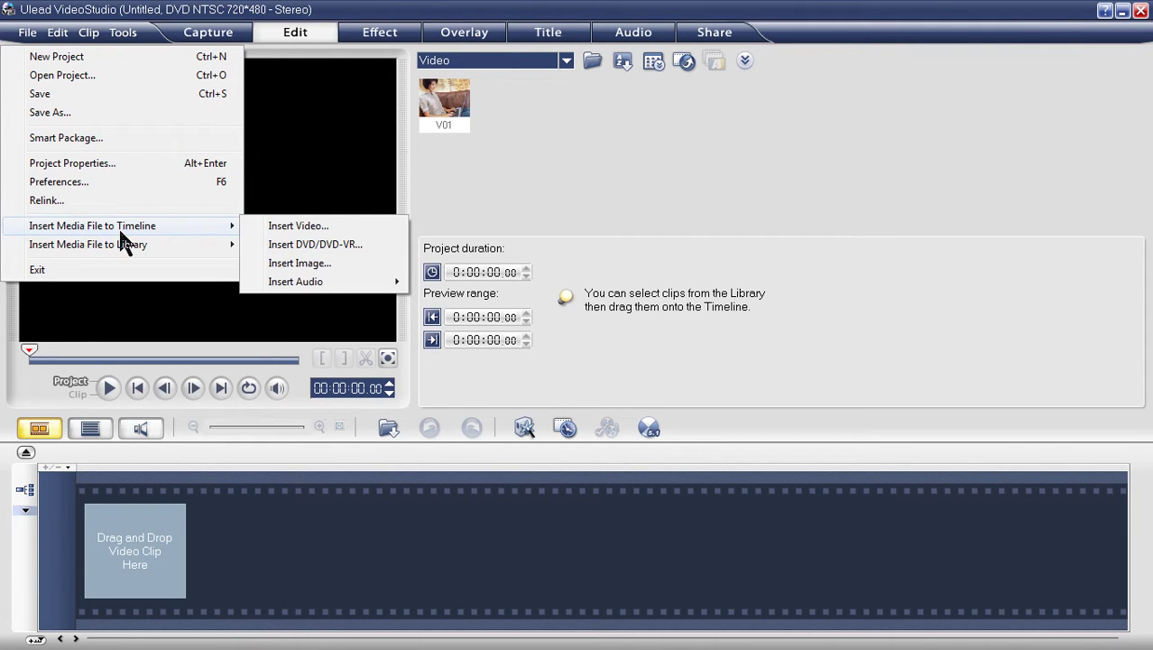
mouse_move(78, 250)
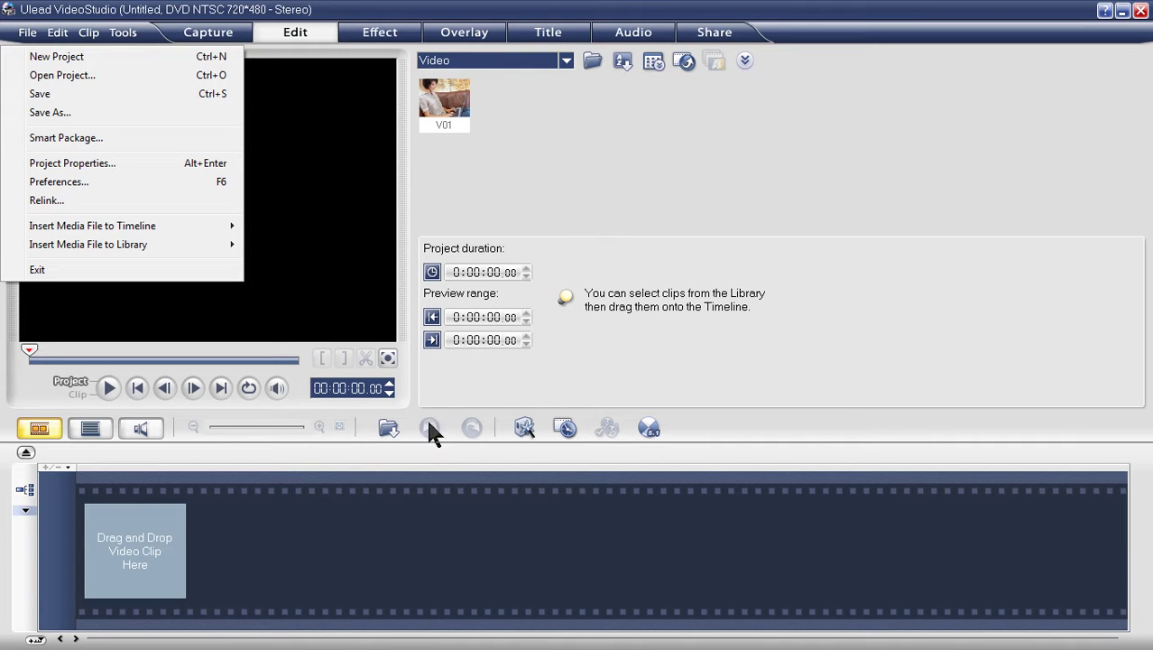
left_click(541, 124)
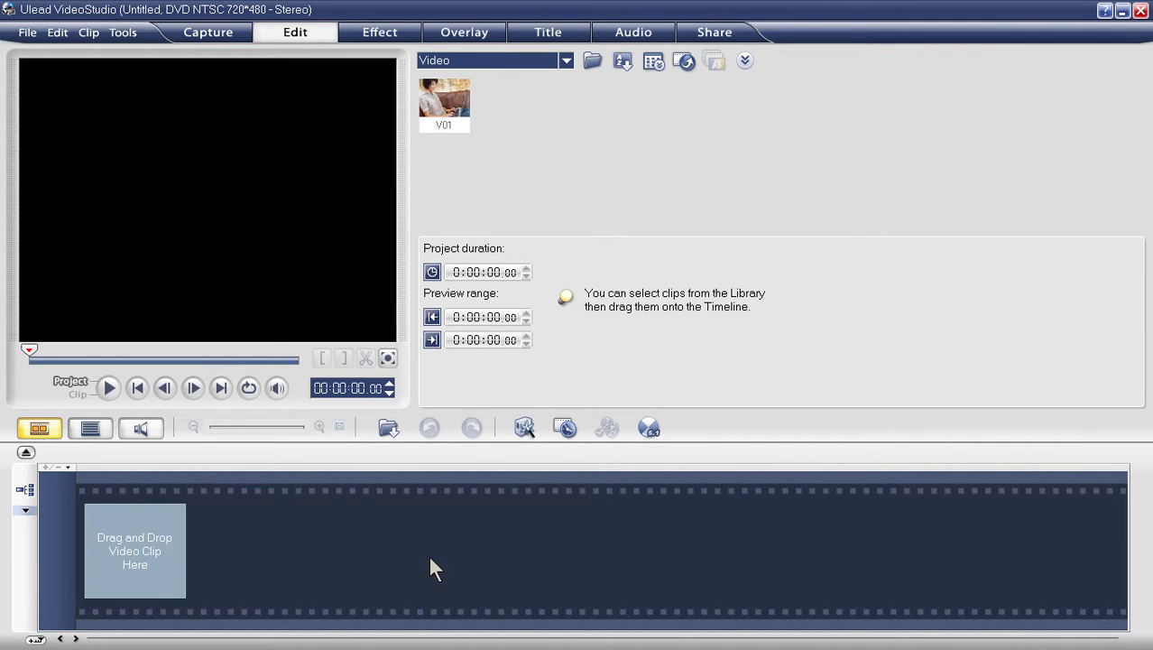
Switch the project from the storyboard display to the multi-track timeline
left_click(90, 427)
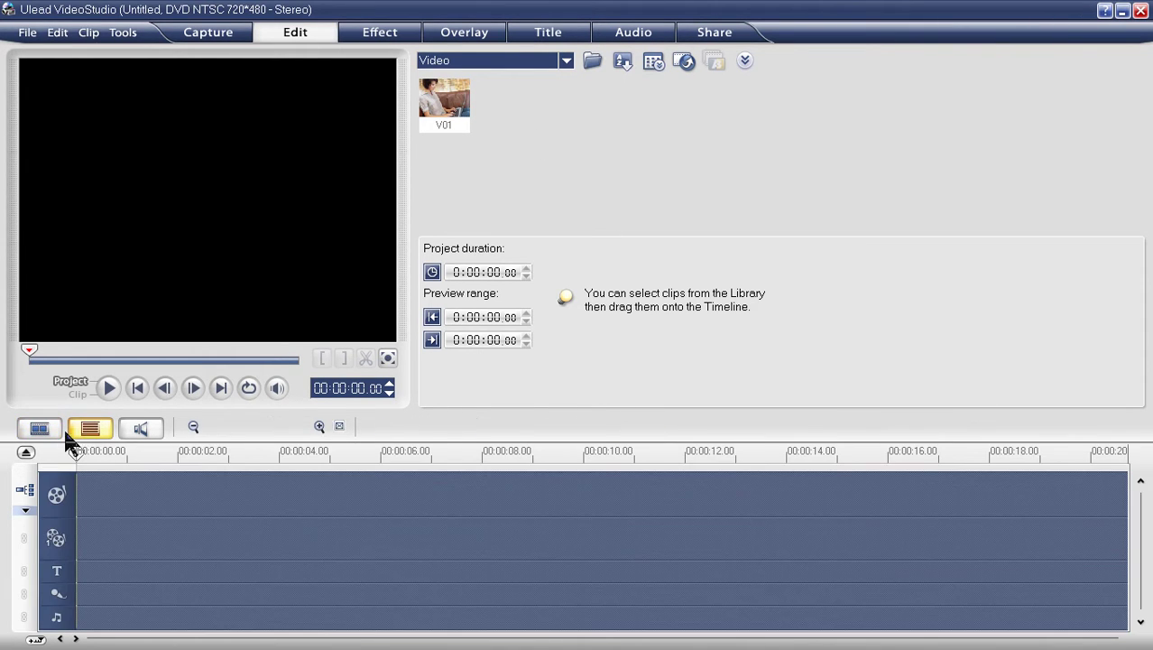
left_click(89, 430)
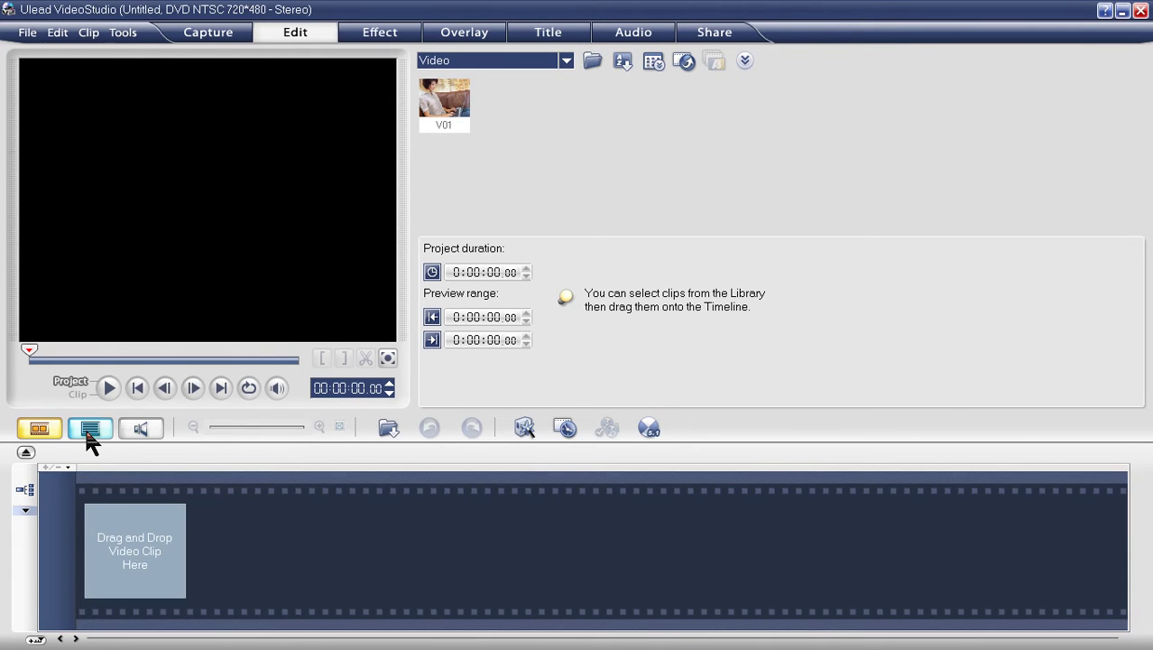
left_click(91, 429)
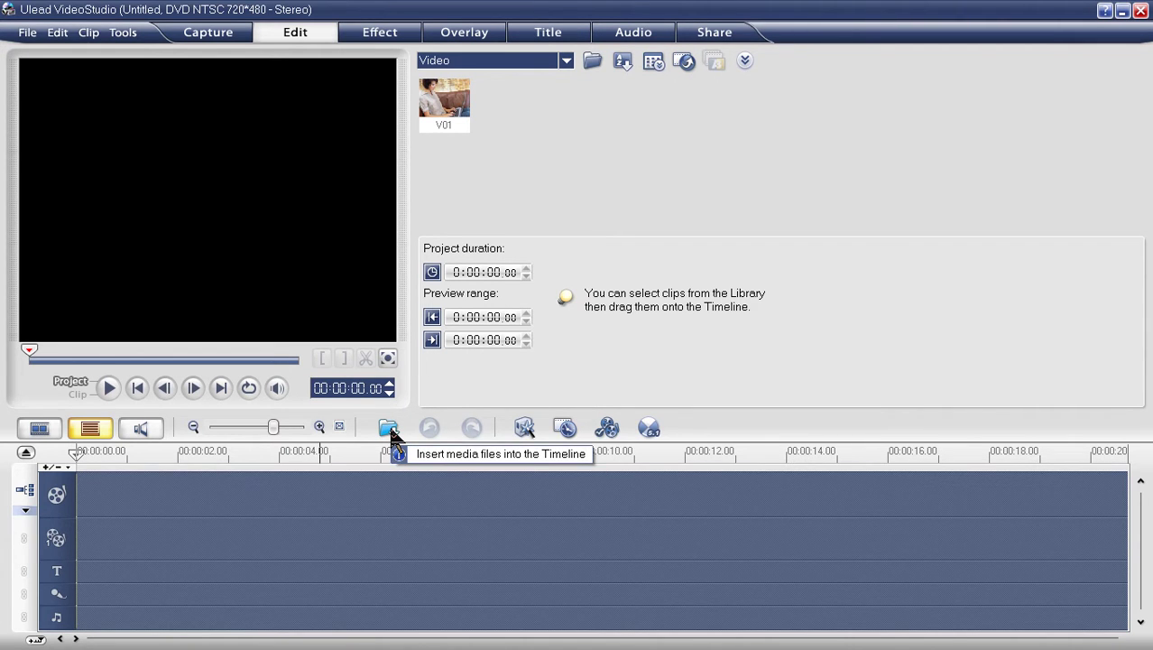
Start inserting a video into the timeline and browse to the Transcend (H:) drive
left_click(28, 34)
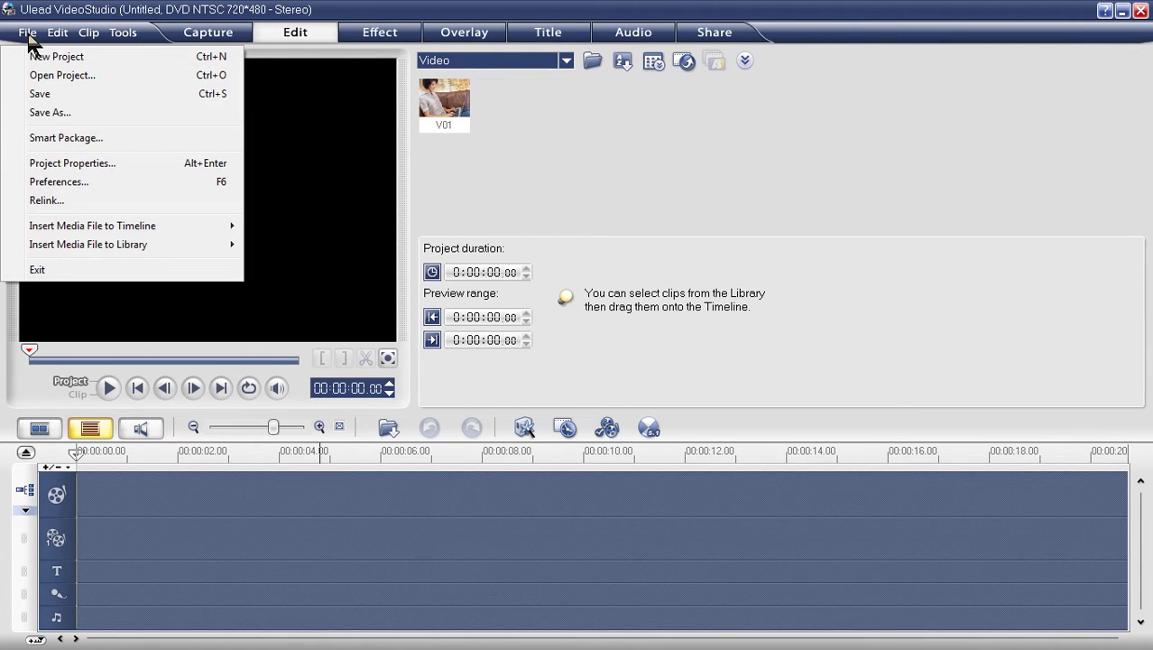
left_click(32, 35)
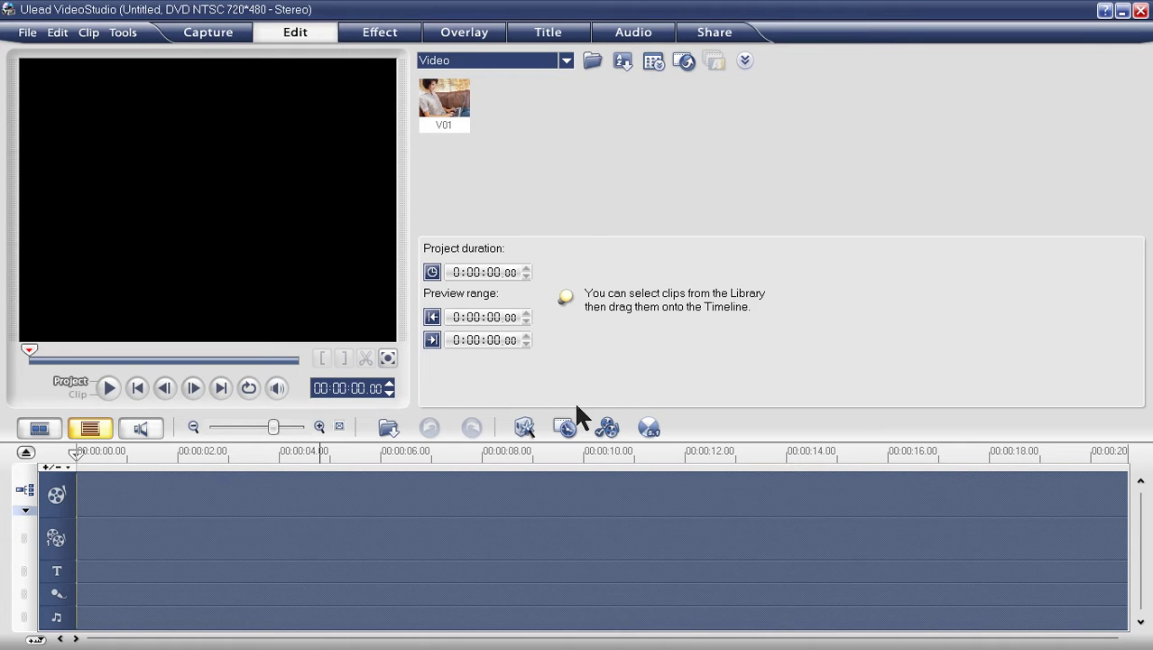
left_click(394, 430)
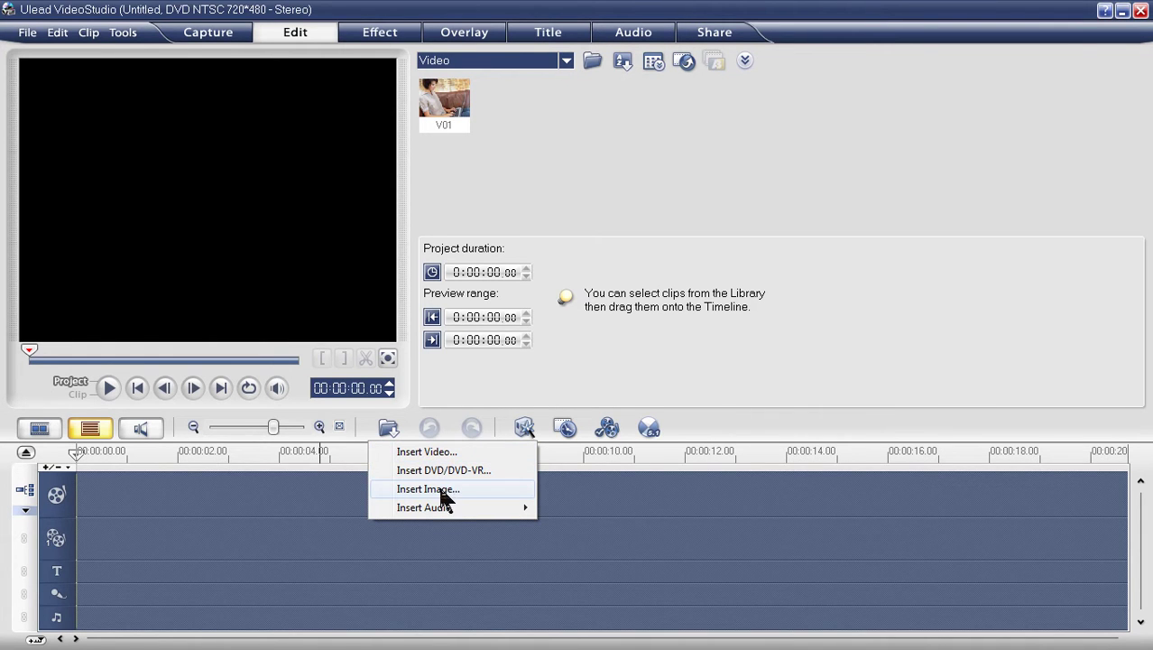
mouse_move(454, 513)
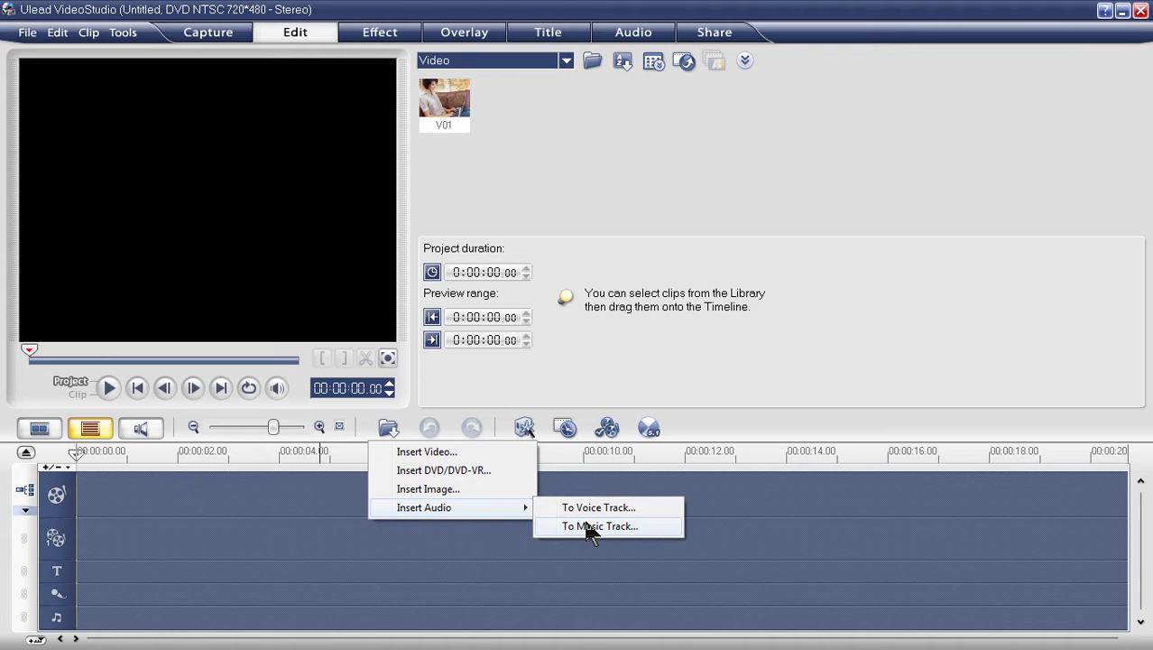
left_click(440, 453)
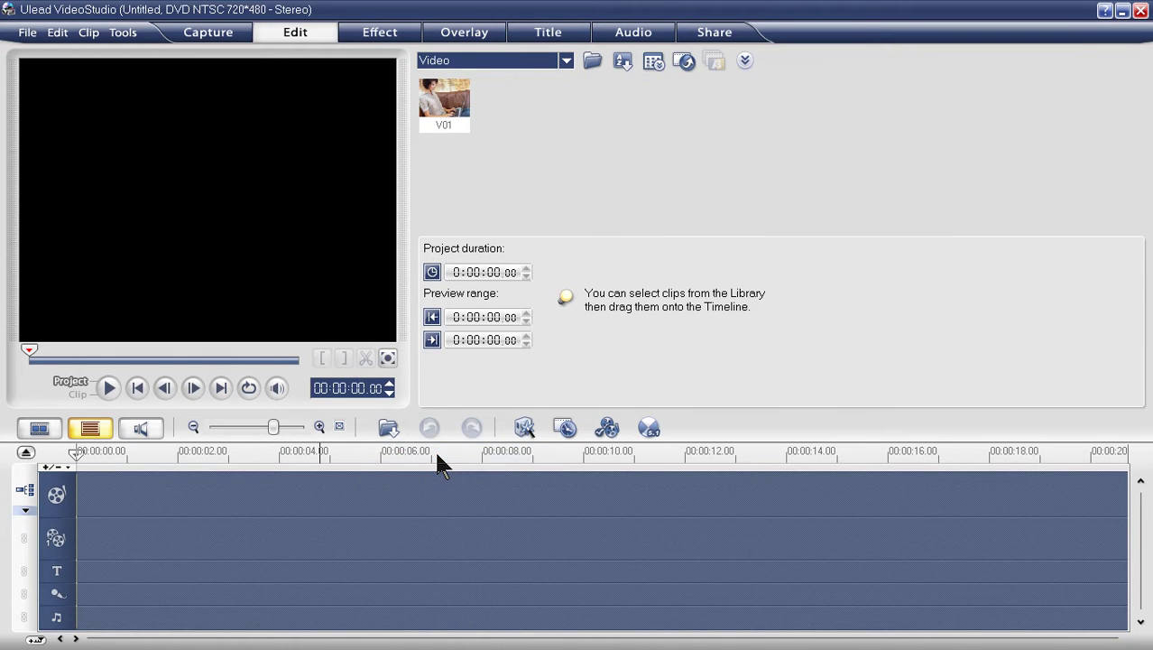
left_click(385, 302)
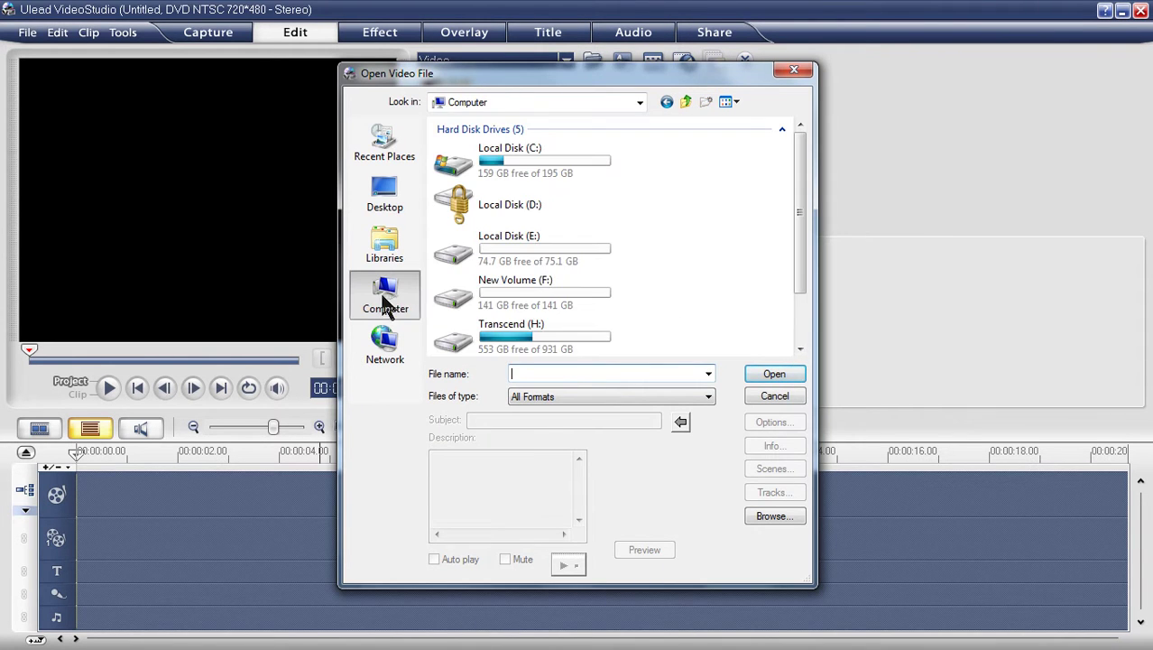
double_click(532, 340)
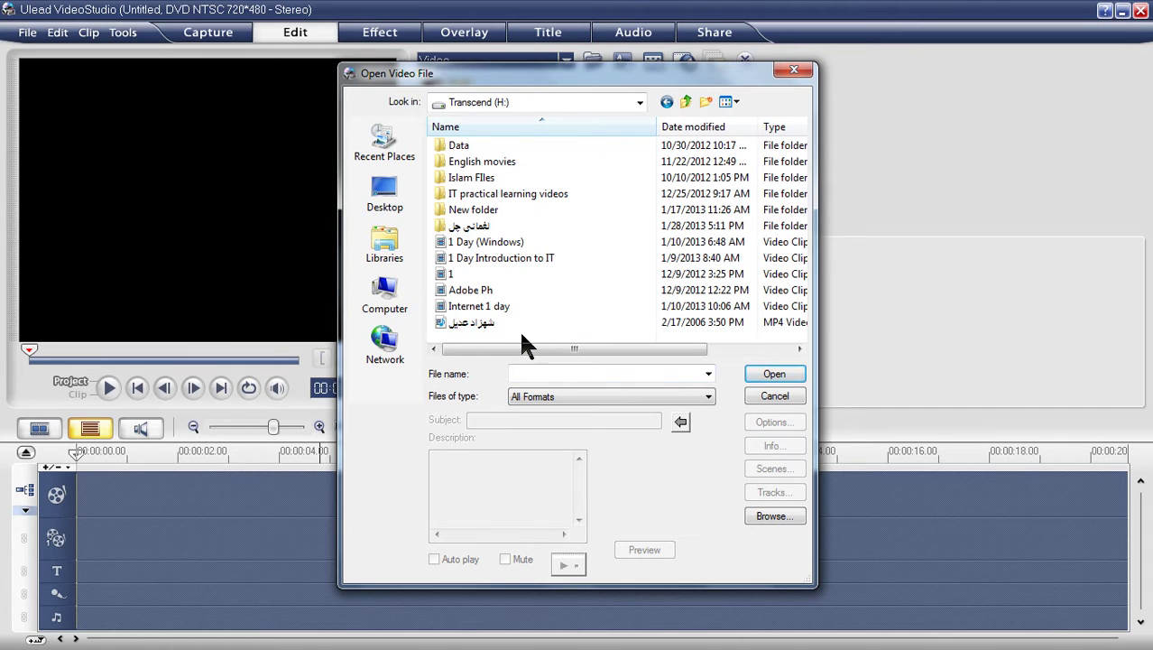
Try to open the MP4 video at the end of the drive's file list
left_click(470, 320)
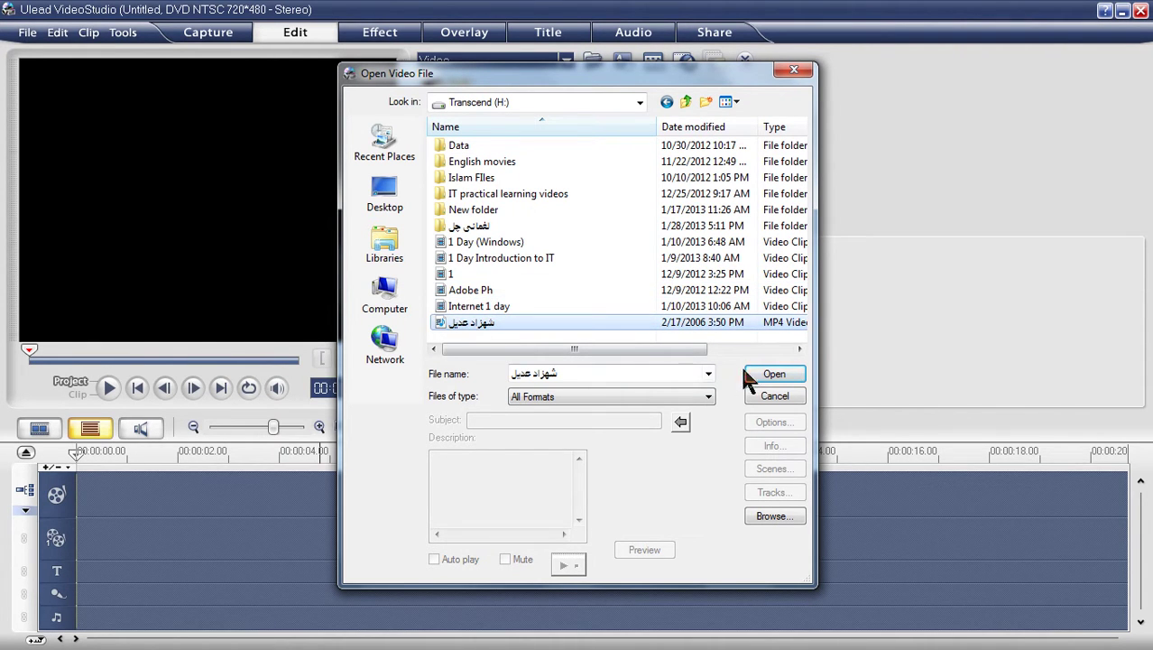
left_click(769, 377)
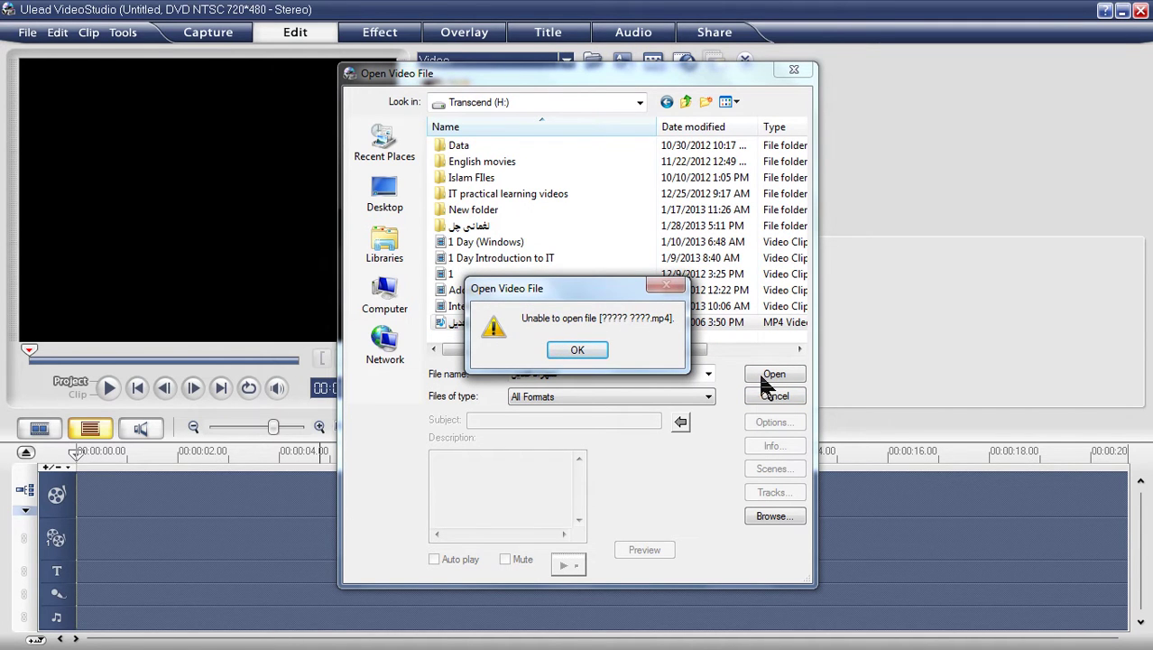
left_click(561, 349)
Insert the video clip "1 Day (Windows)" into the timeline
left_click(482, 244)
left_click(765, 375)
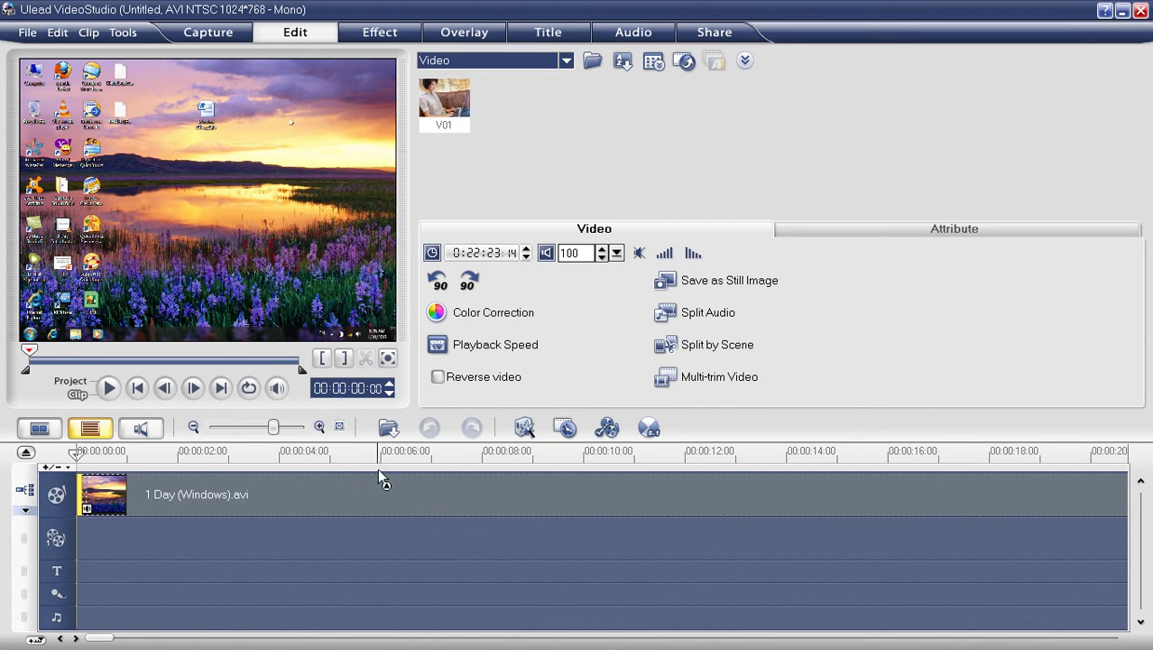
left_click(395, 428)
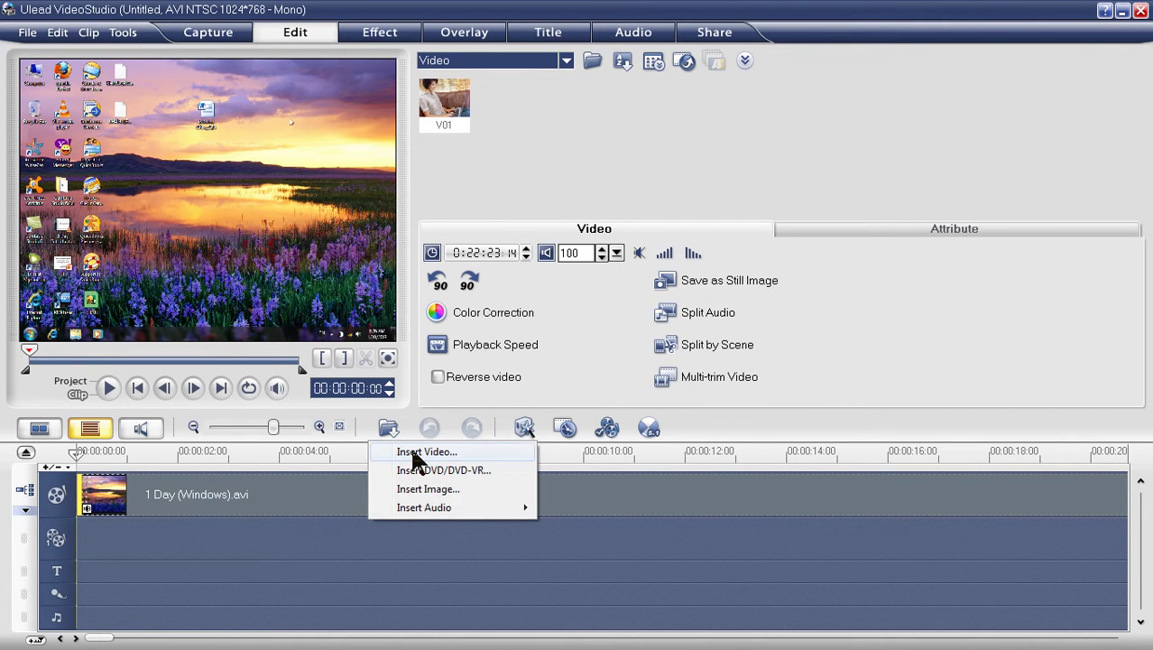
left_click(413, 454)
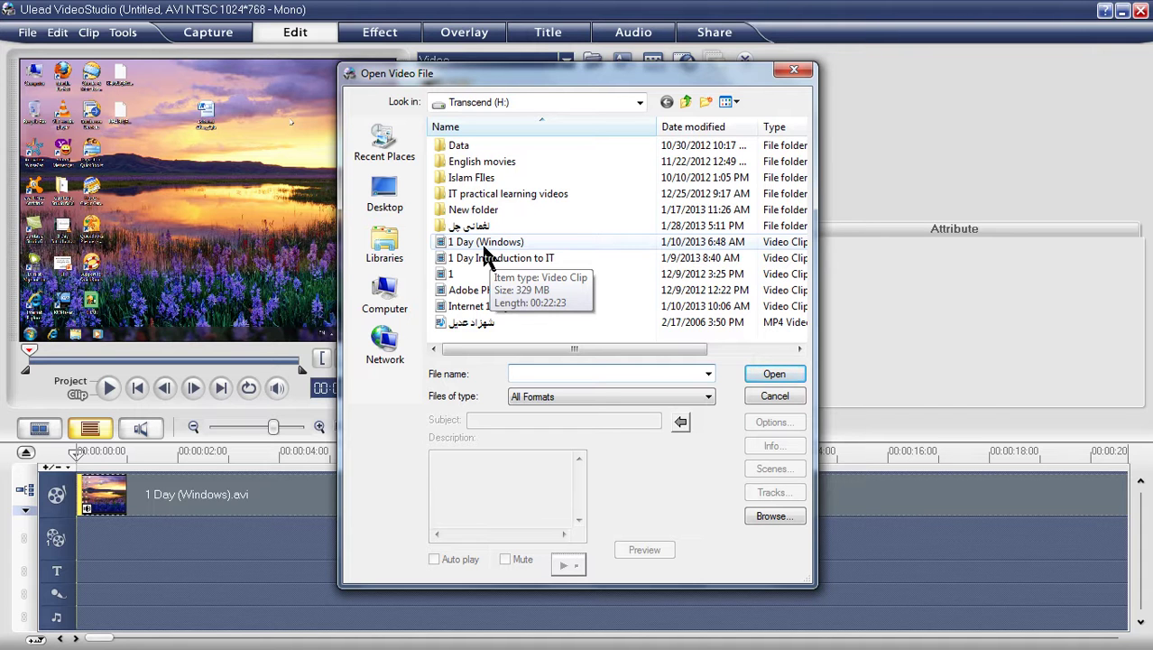
left_click(774, 395)
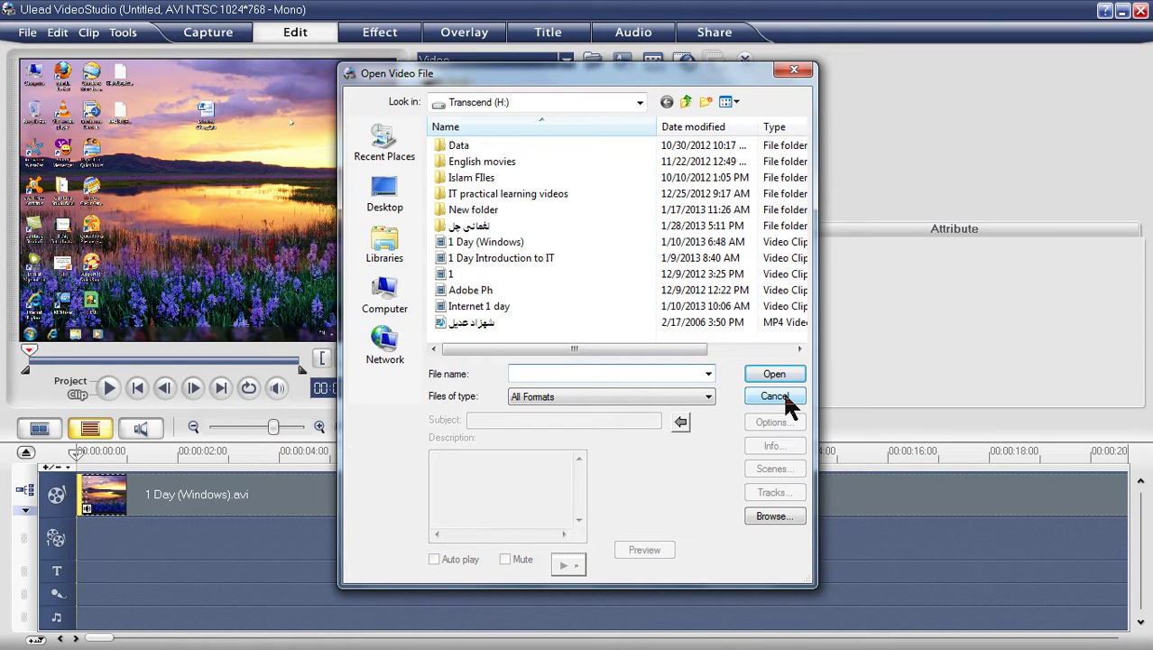
left_click(774, 395)
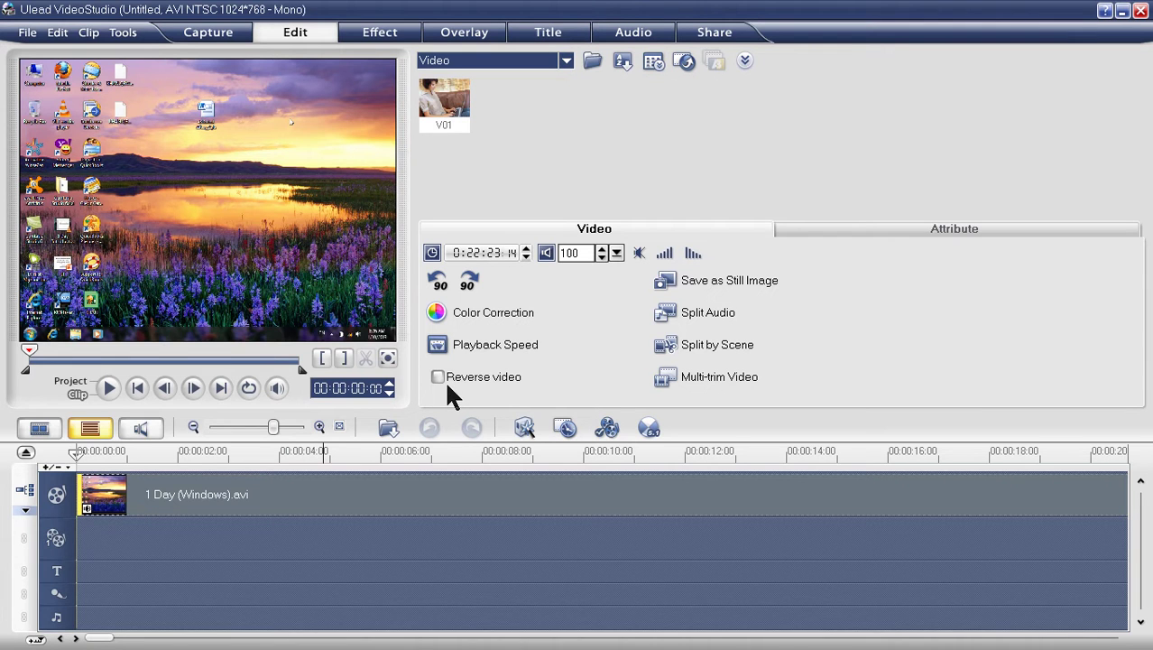
Minimize the video editor and start the Total Video Converter 3.20.090104 installer from its desktop folder
left_click(1125, 15)
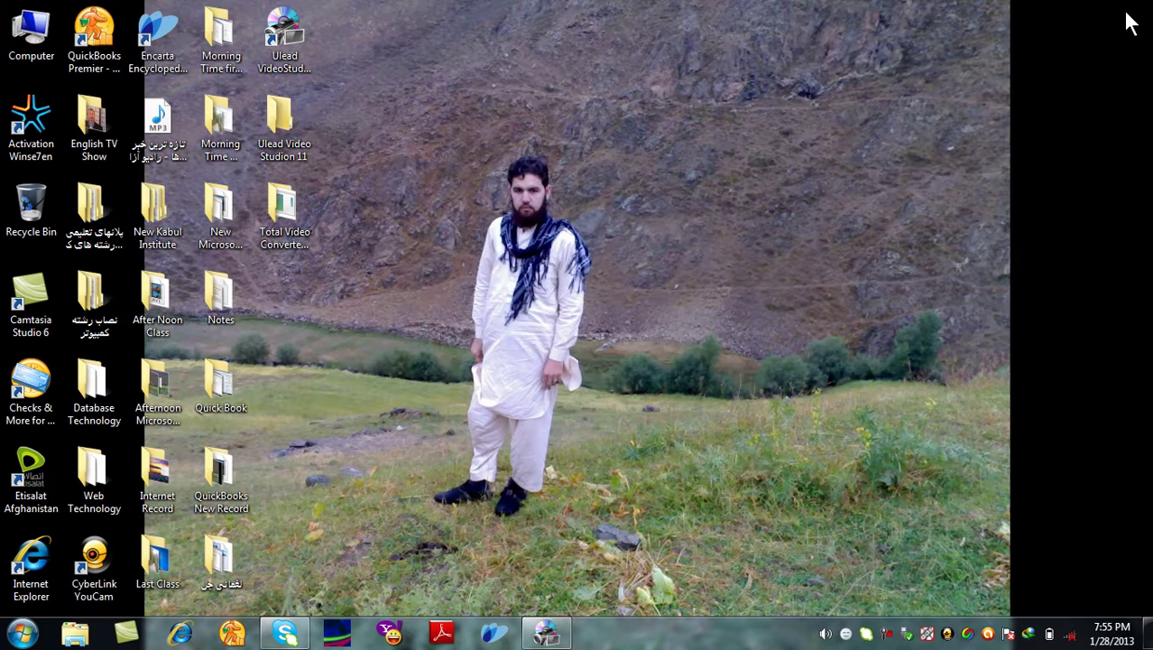
double_click(304, 210)
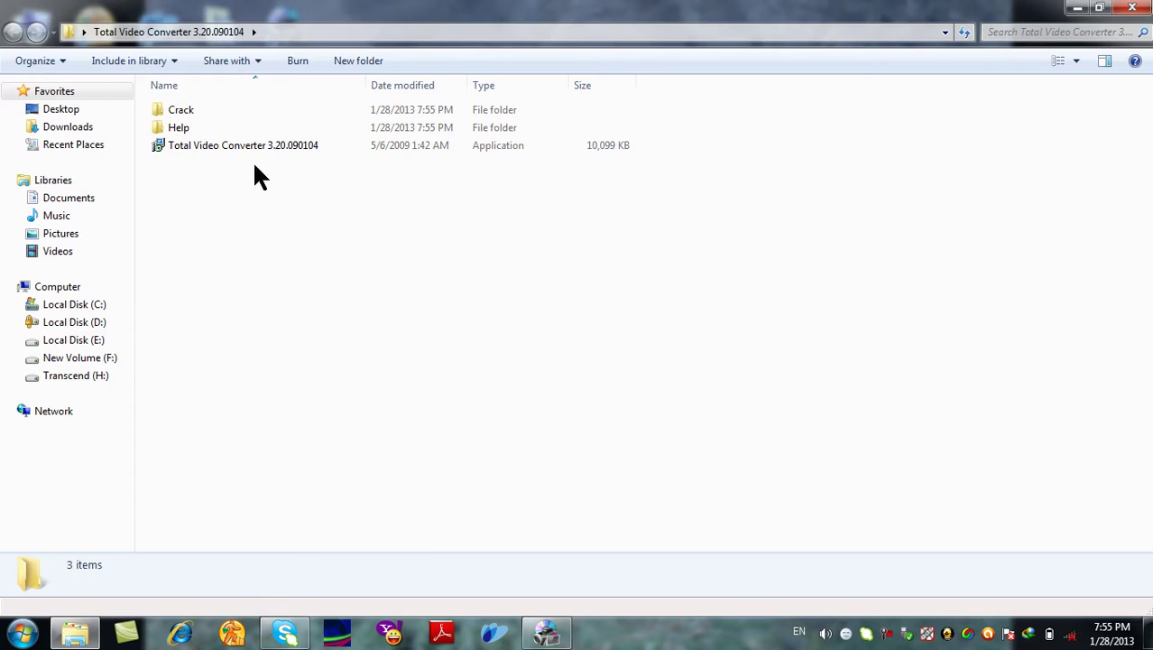
left_click(239, 147)
double_click(239, 146)
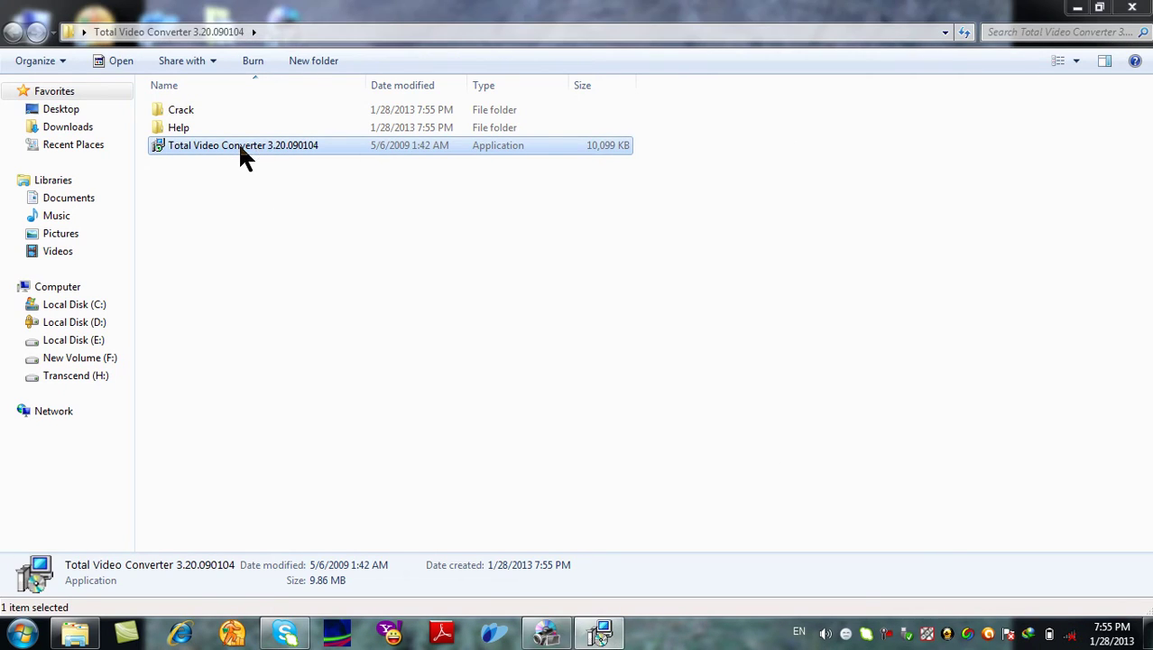
Complete the Total Video Converter 3.20 setup wizard, keeping the option to launch the program at the end
left_click(669, 452)
left_click(669, 451)
left_click(669, 451)
left_click(670, 451)
left_click(672, 453)
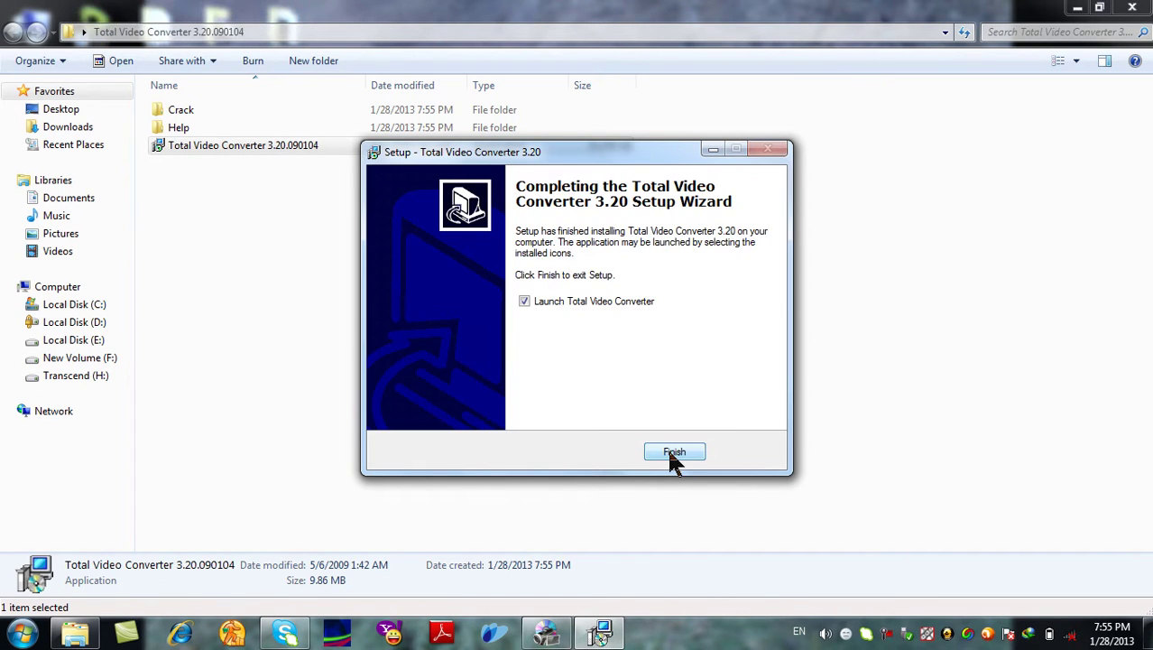
left_click(674, 454)
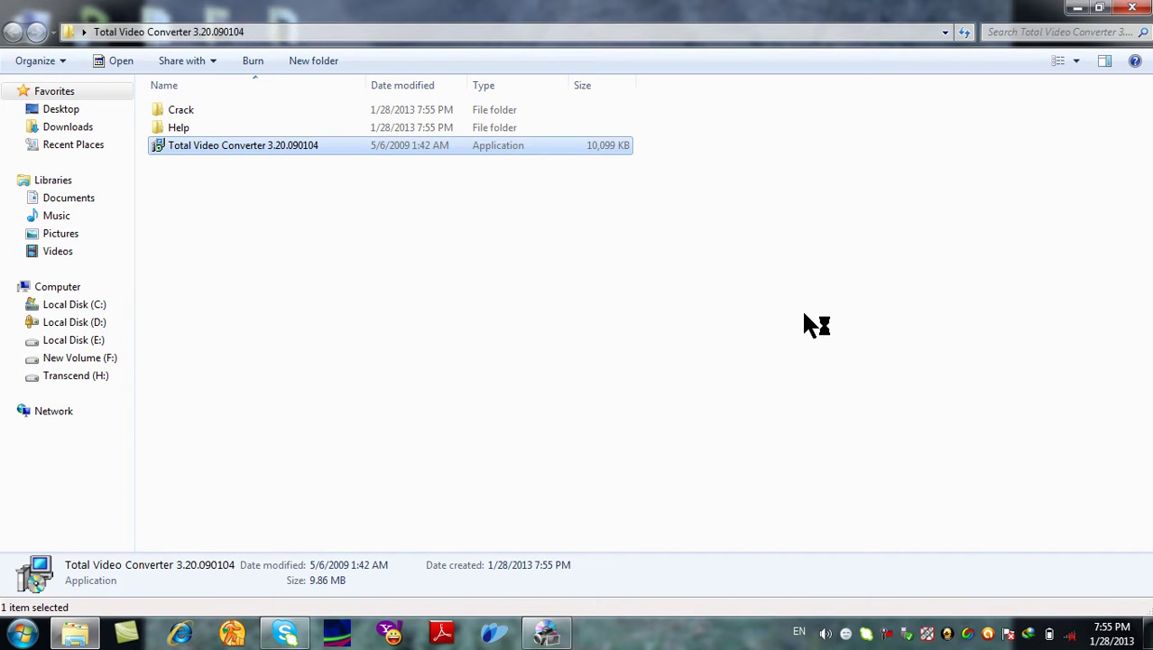
left_click(560, 632)
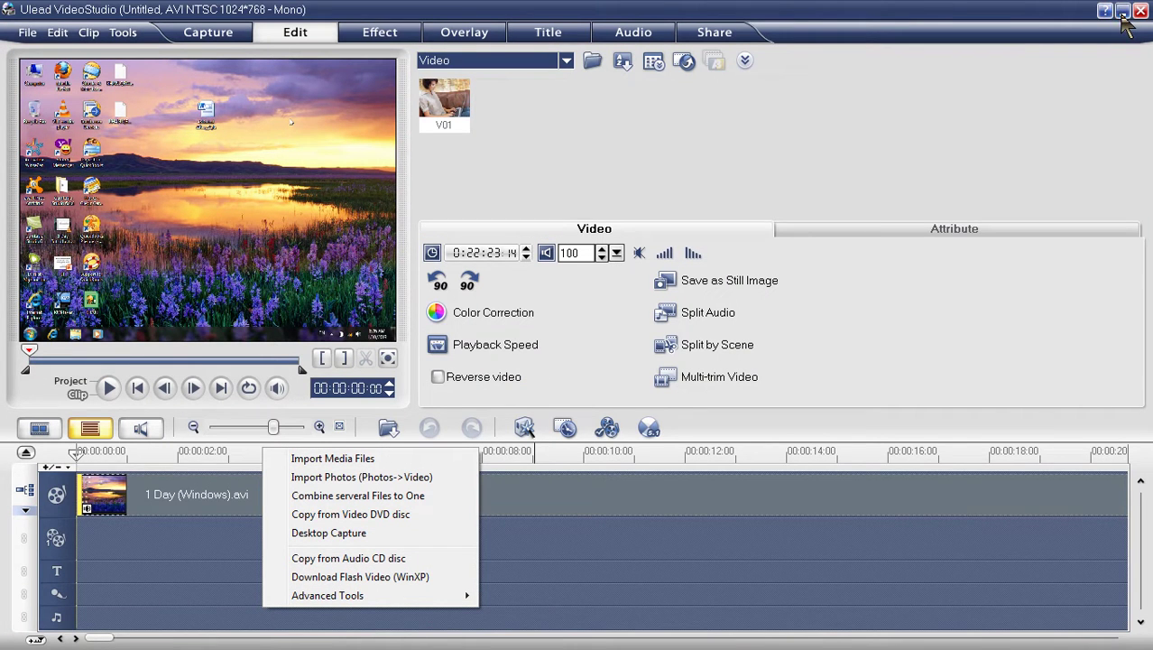
left_click(1123, 15)
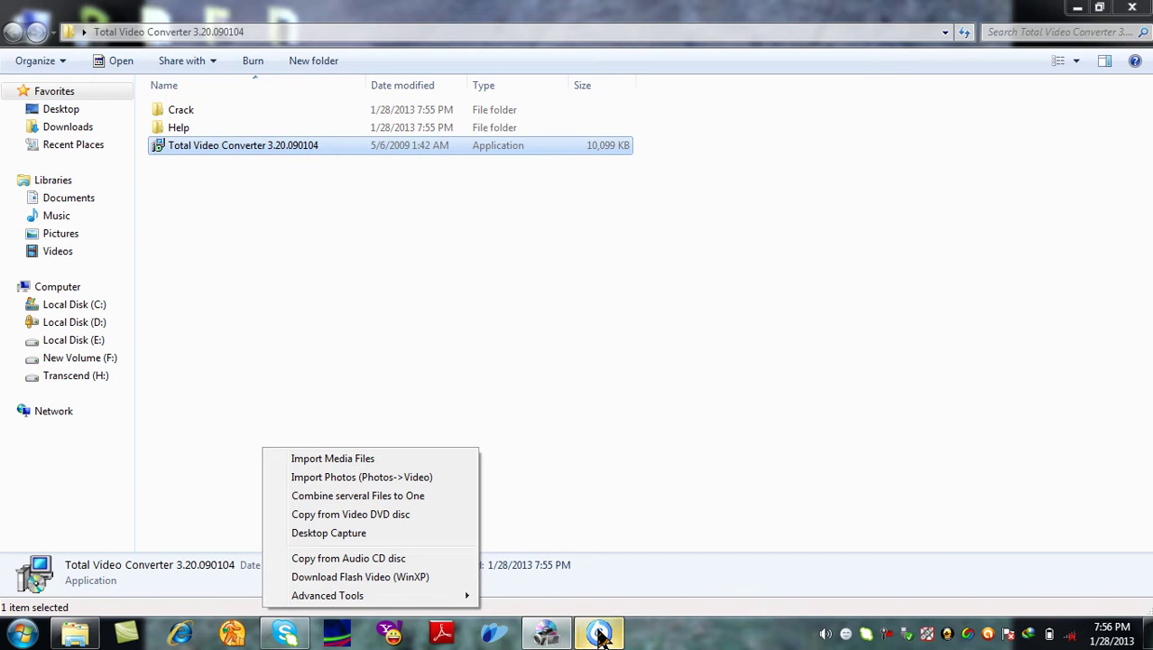
Minimize the installer folder window and close the unregistered Total Video Converter window
left_click(1077, 7)
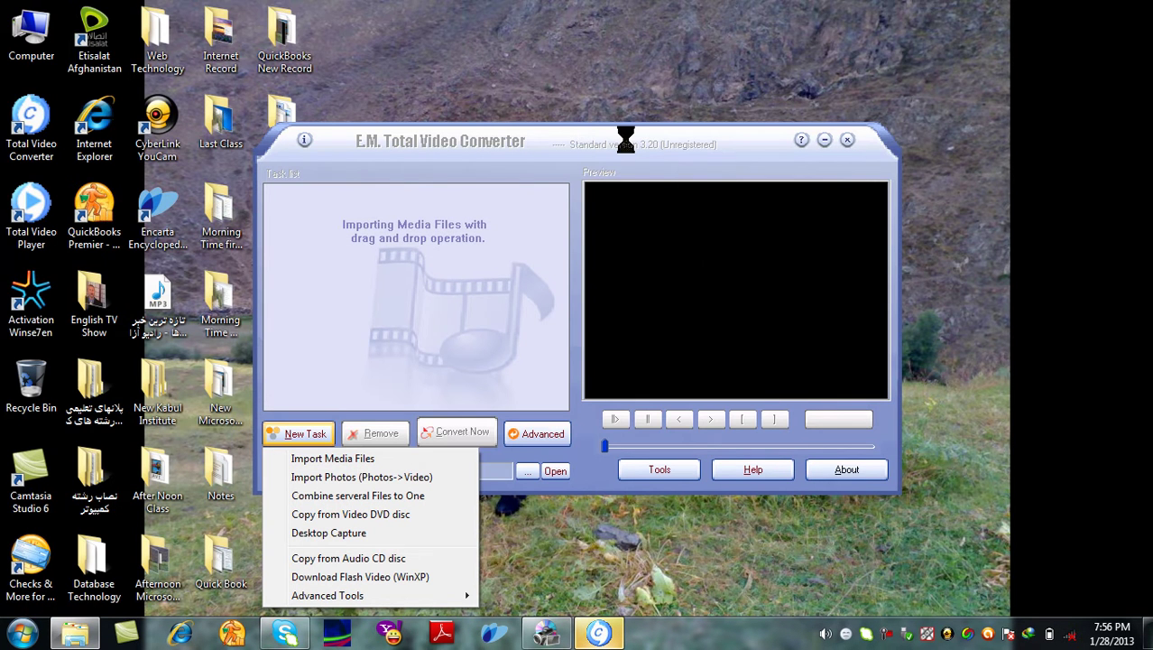
right_click(957, 58)
left_click(948, 111)
left_click_drag(753, 144, 781, 109)
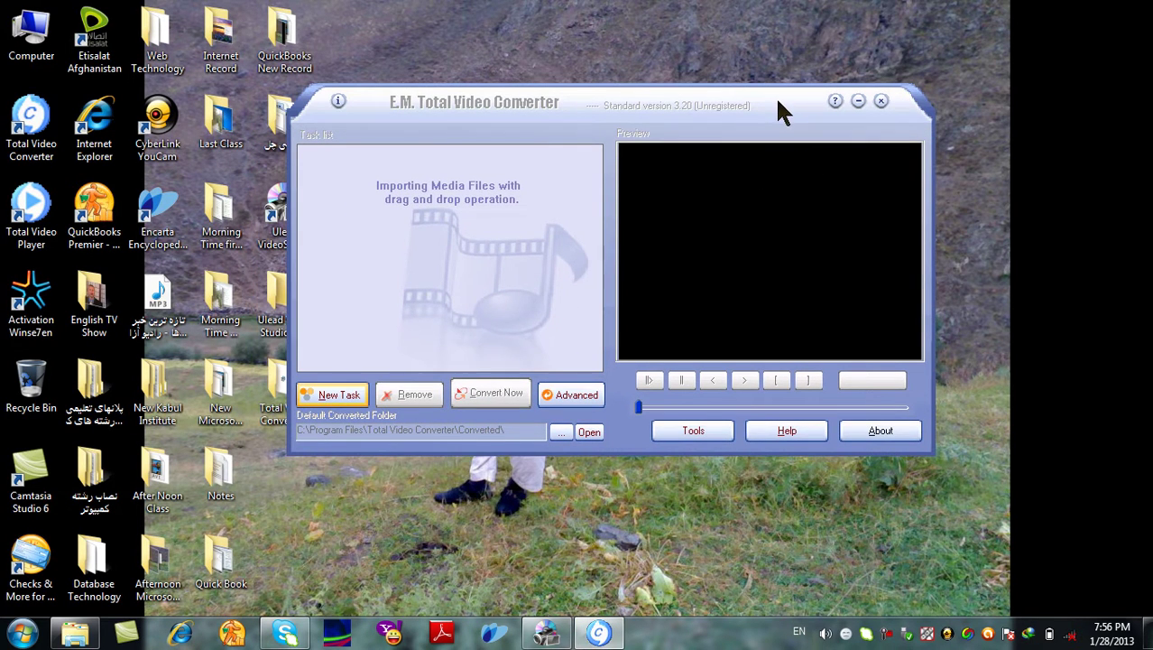
left_click(880, 100)
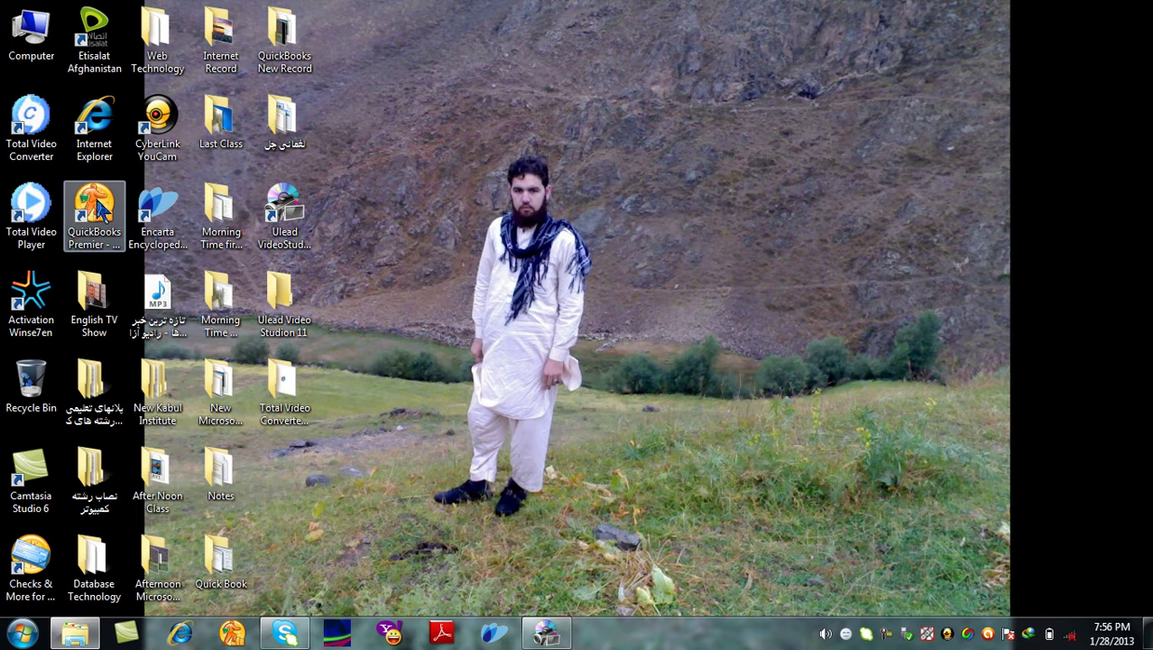
Relaunch Total Video Converter from the desktop and copy the registration code from the Serial text file, with word wrap turned on
double_click(54, 130)
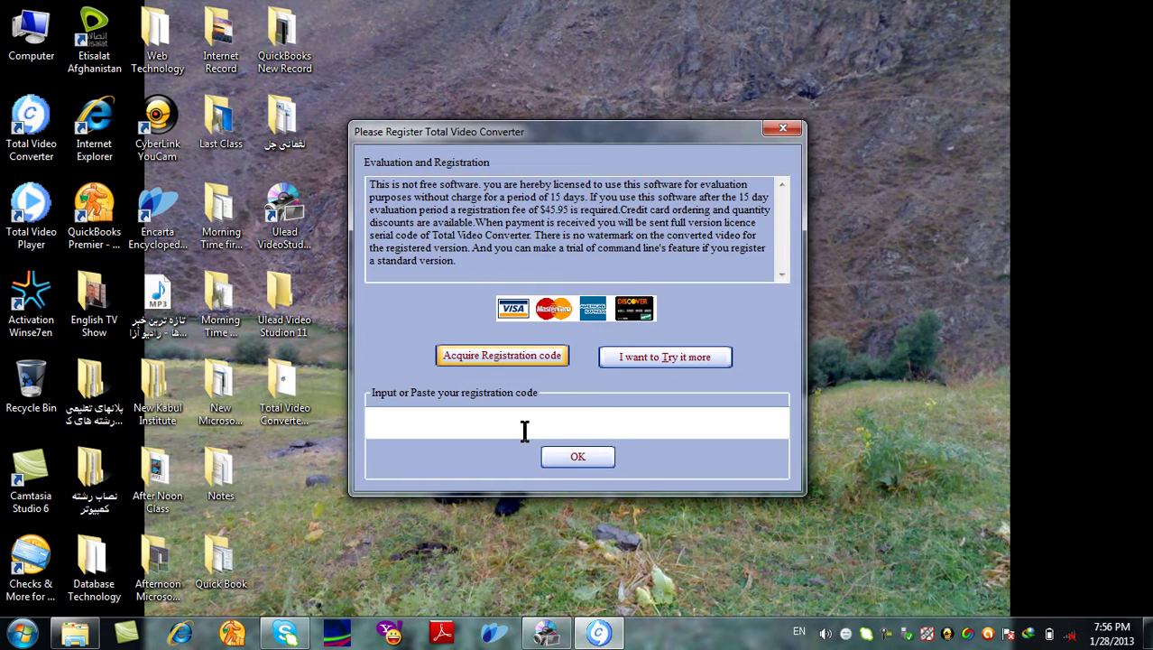
left_click(524, 430)
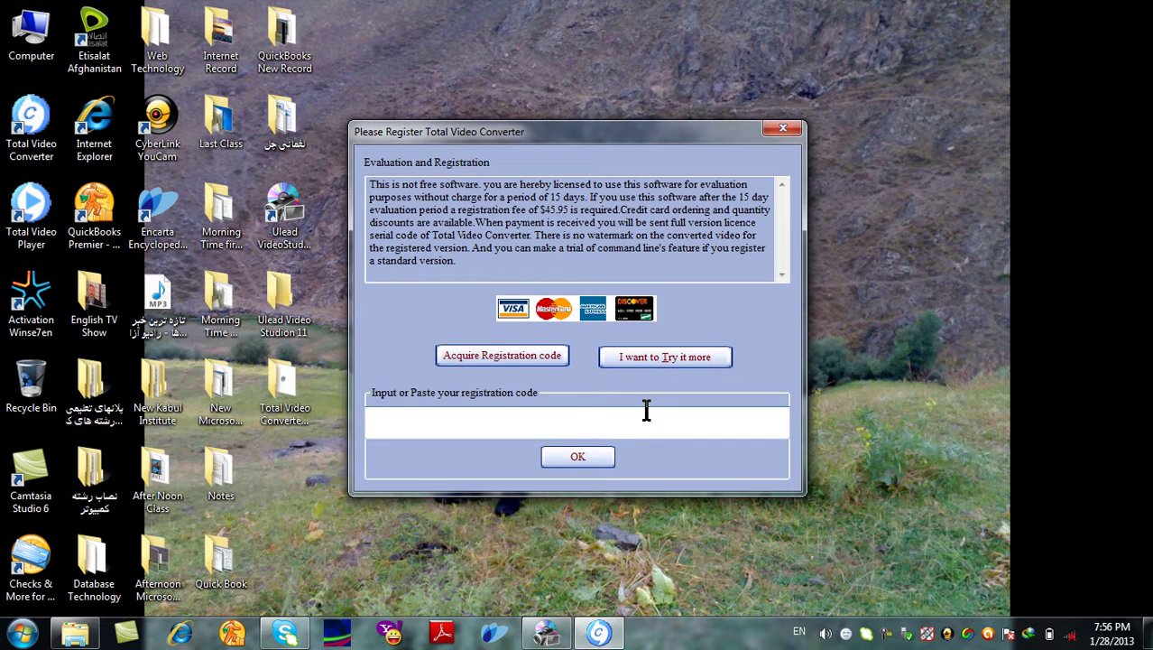
double_click(286, 386)
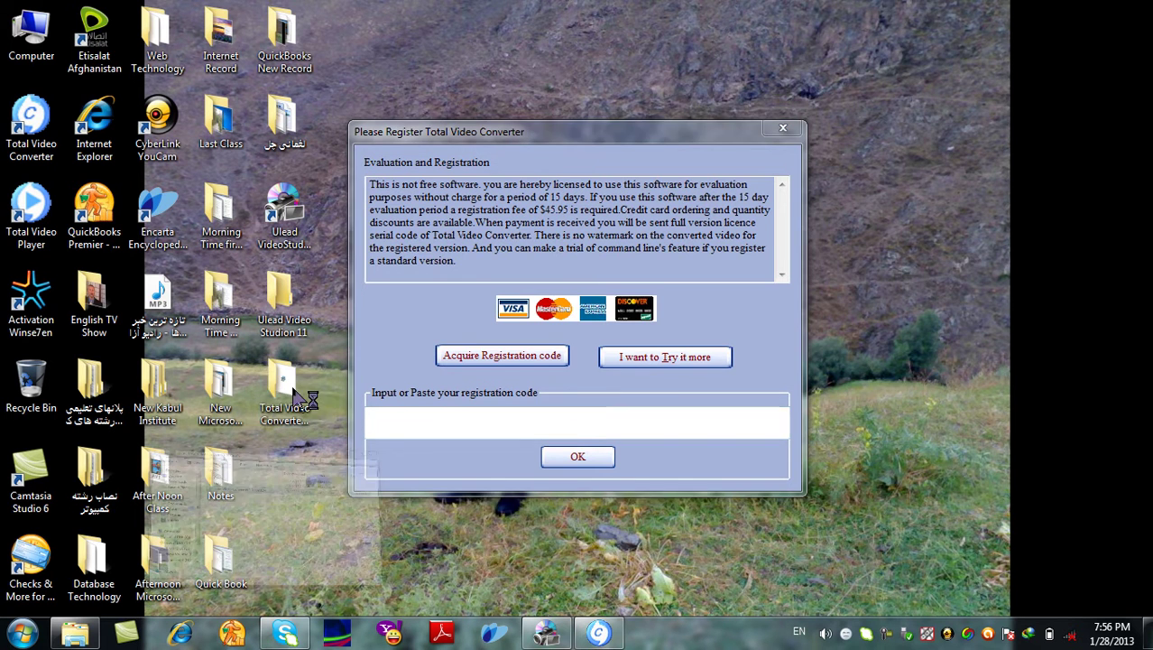
double_click(507, 172)
double_click(510, 173)
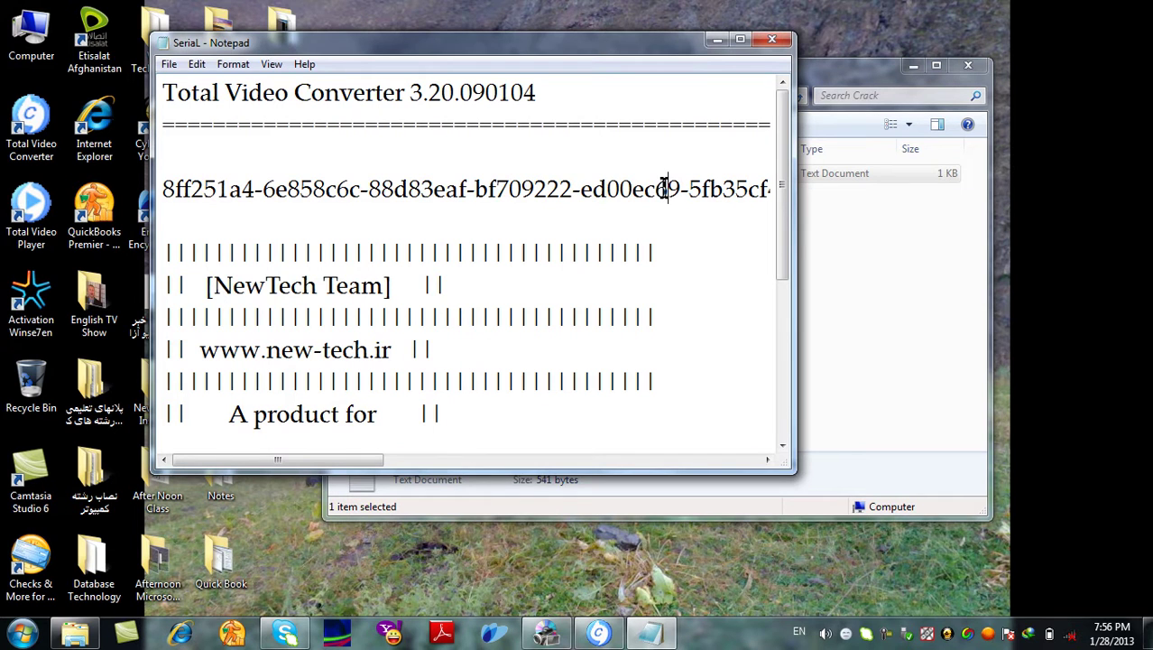
left_click(233, 65)
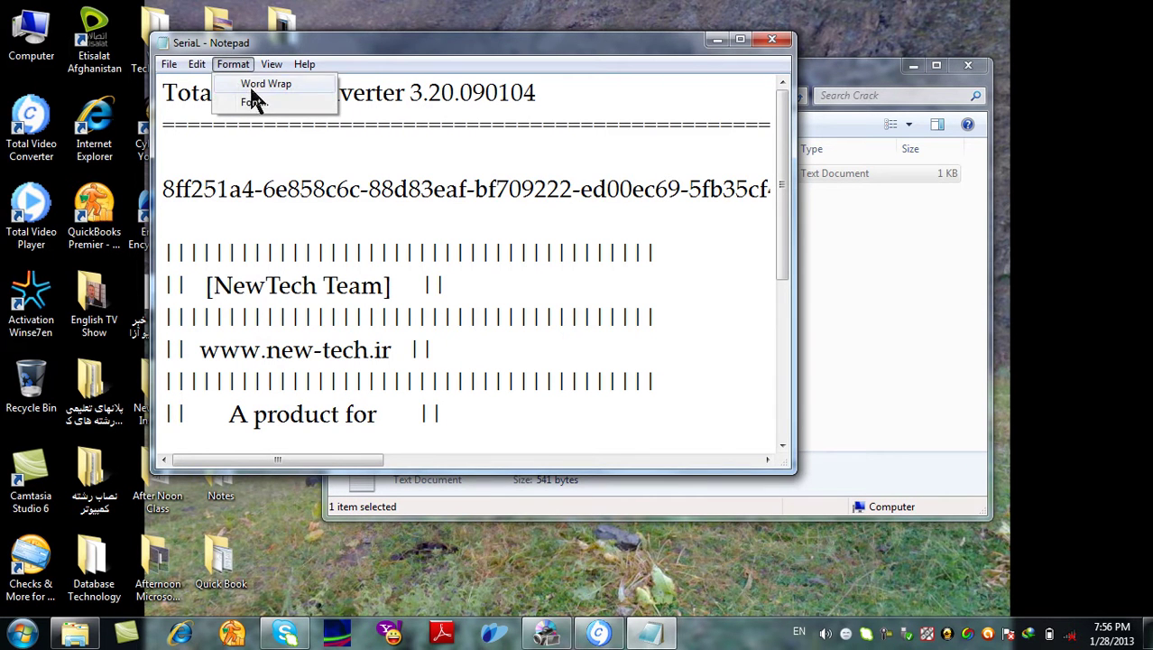
left_click(264, 83)
left_click_drag(261, 316, 167, 193)
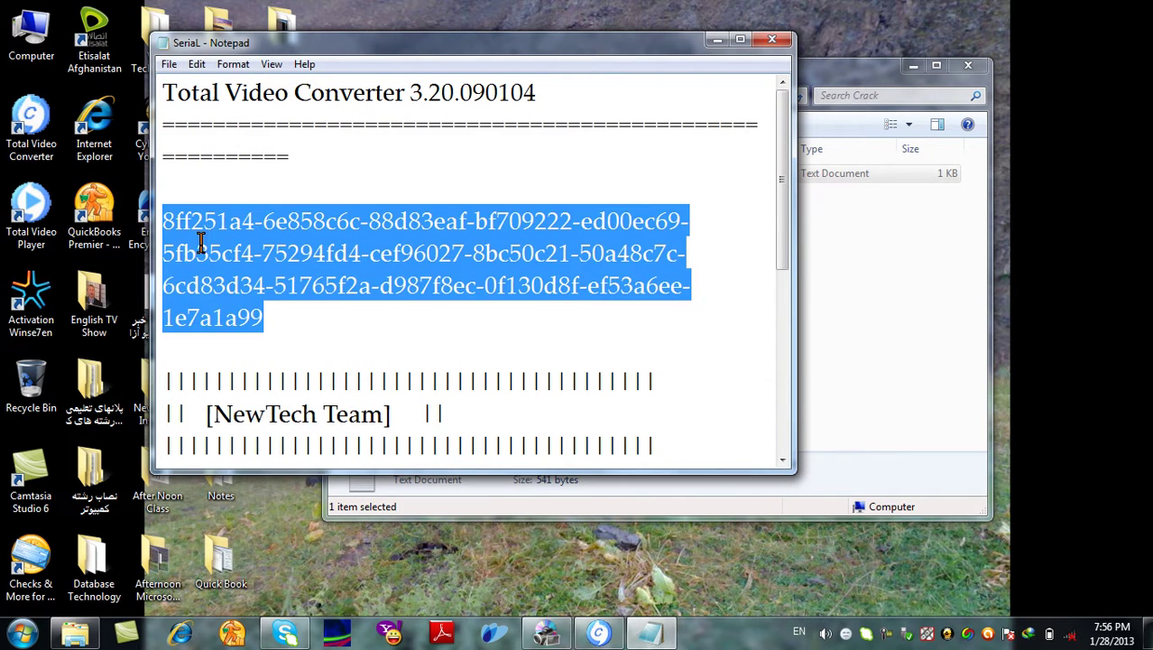
right_click(202, 224)
left_click(242, 278)
Close the text file and its folder, paste the registration code into the registration form, and confirm it
left_click(781, 42)
left_click(974, 97)
right_click(598, 419)
left_click(649, 259)
left_click(584, 457)
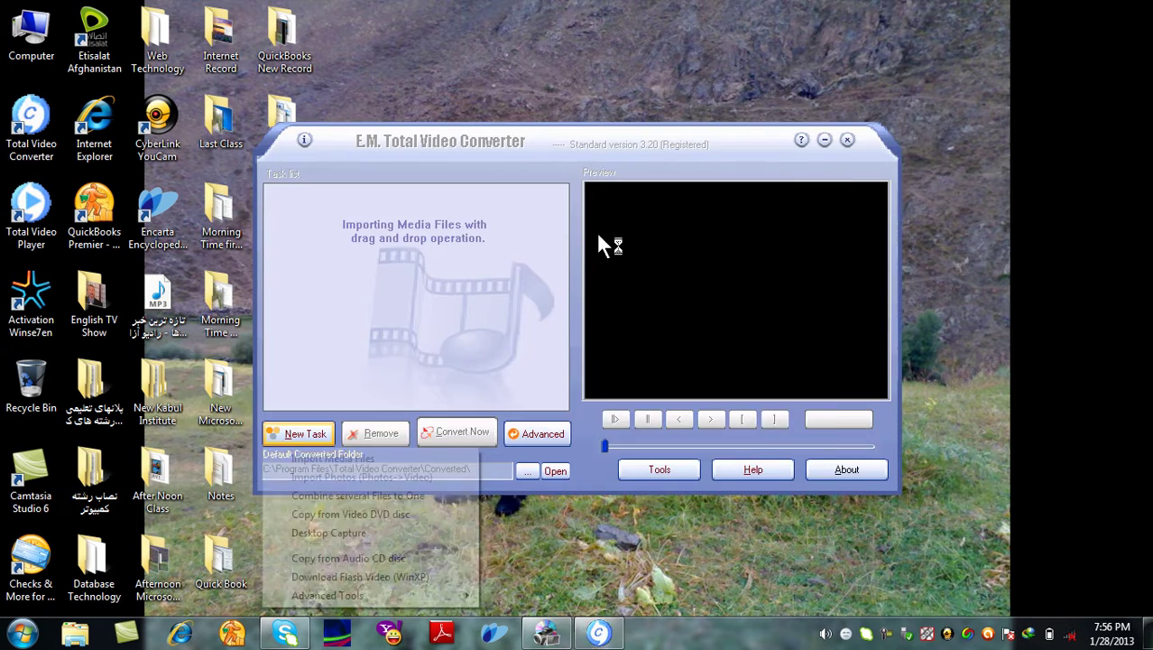
right_click(597, 231)
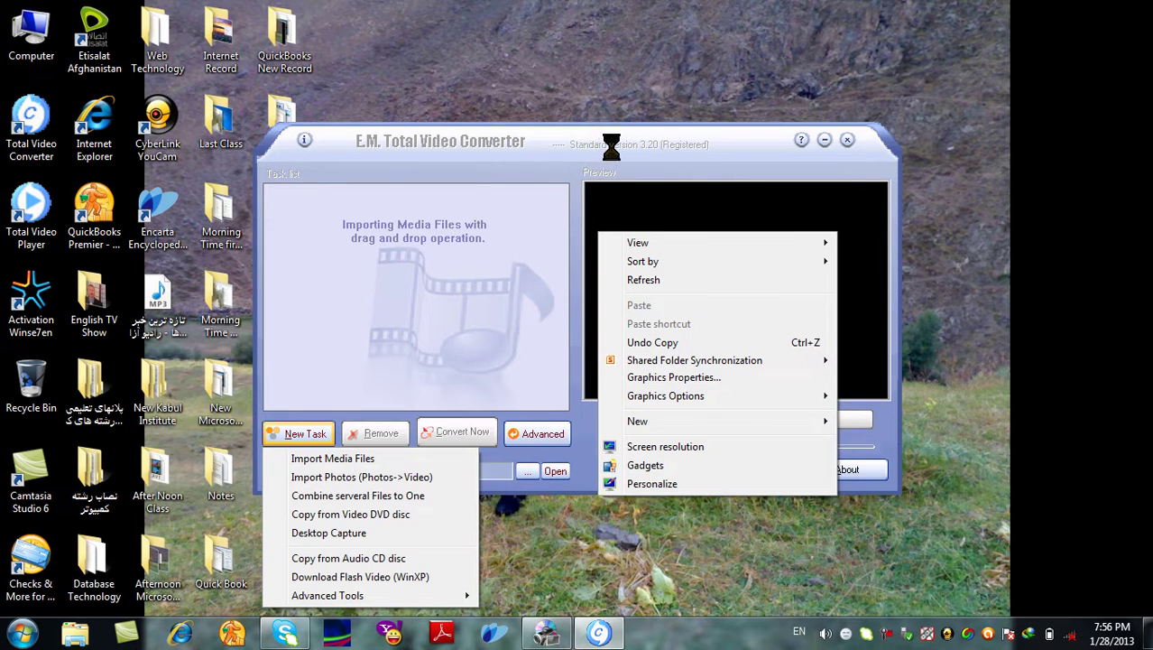
left_click(672, 18)
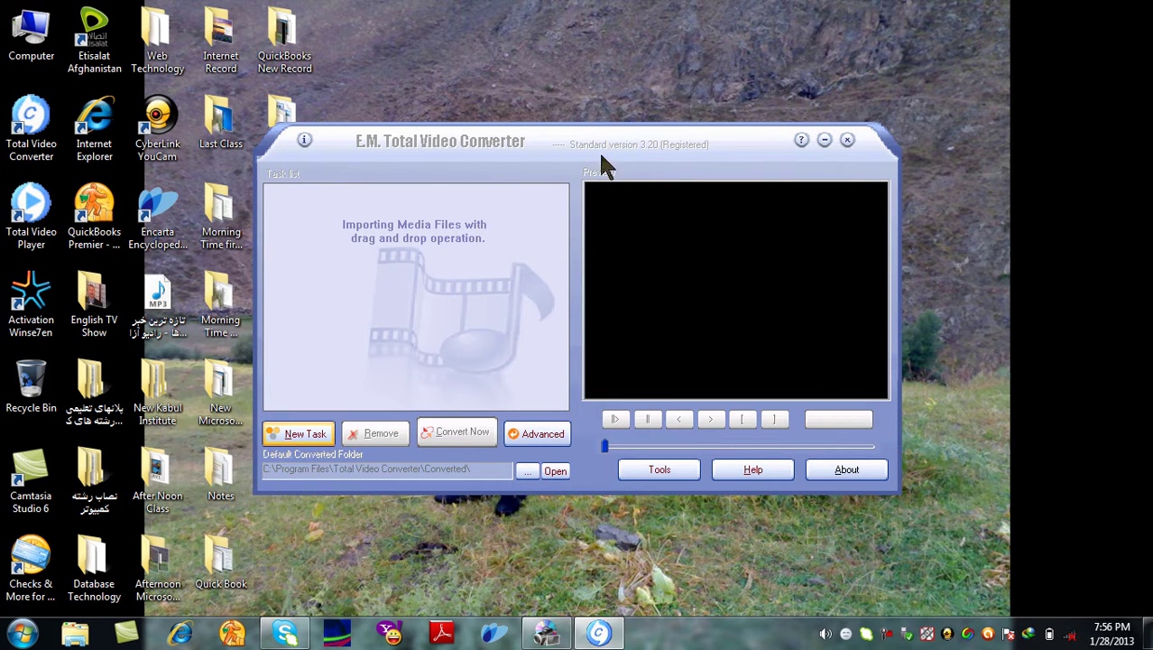
Create a new task importing the media file "Ya Zama Nadan Malanga by Gul Panra - YouTube" from its folder on drive H:
left_click(323, 438)
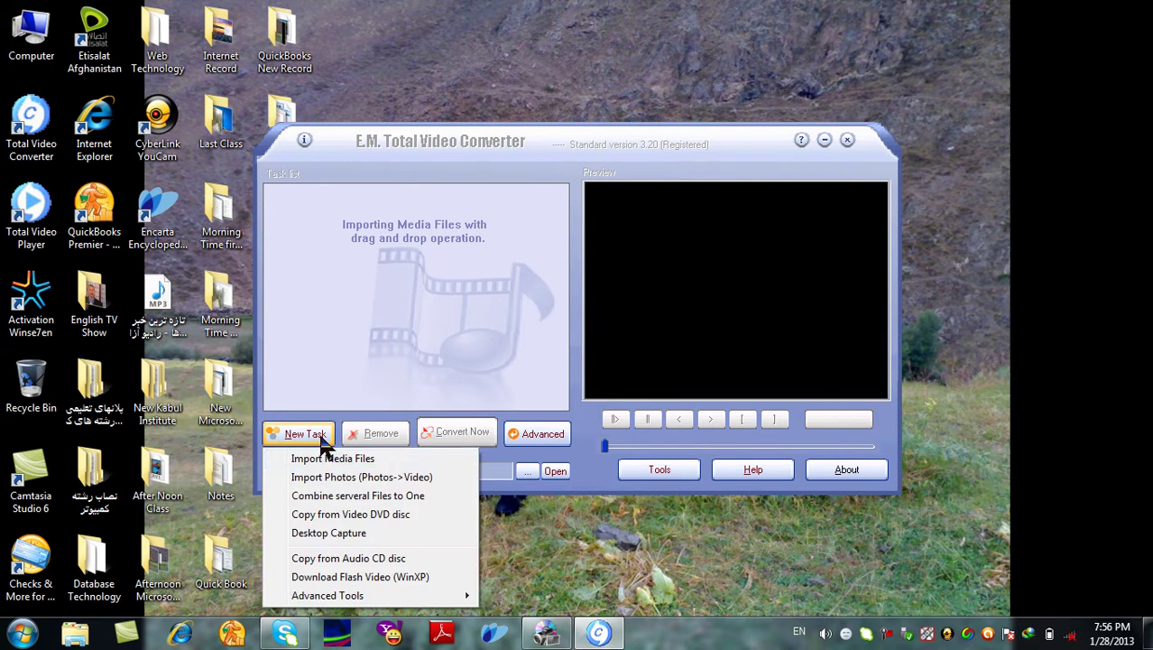
left_click(320, 458)
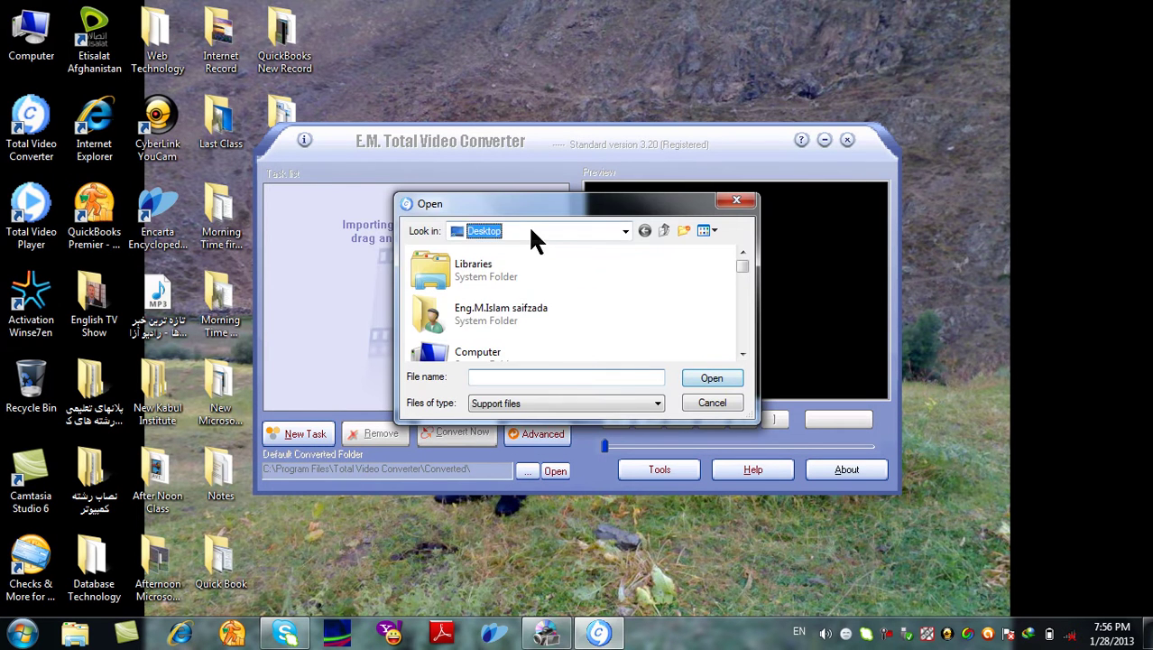
left_click(528, 229)
left_click(515, 389)
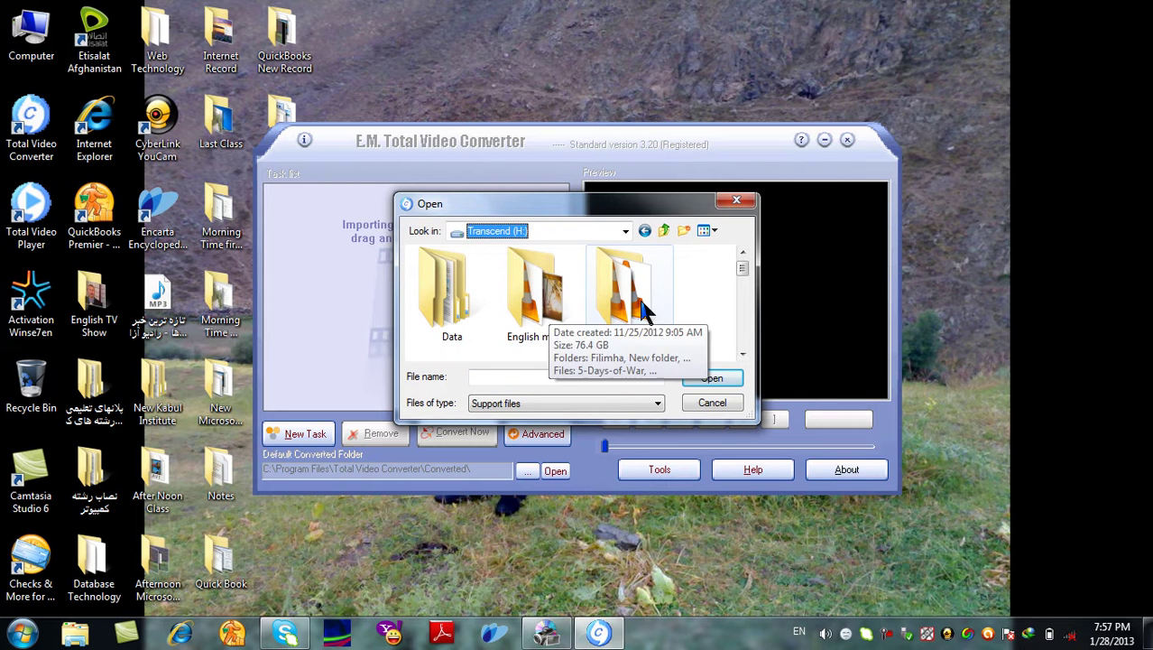
left_click_drag(745, 267, 745, 279)
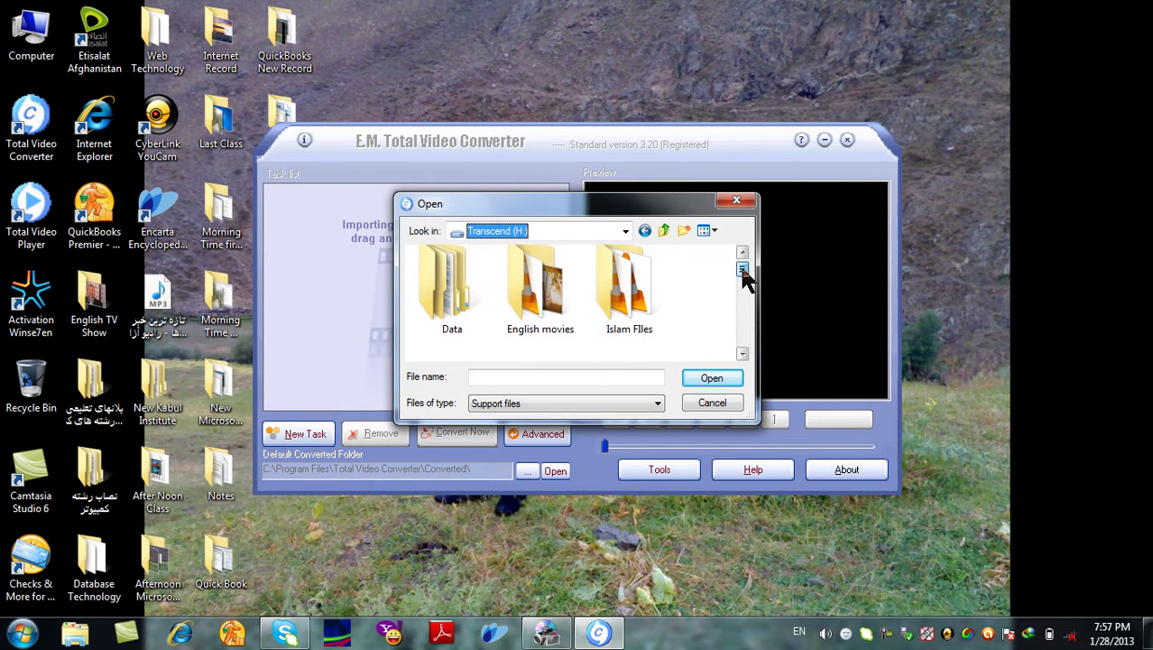
double_click(634, 271)
left_click(742, 353)
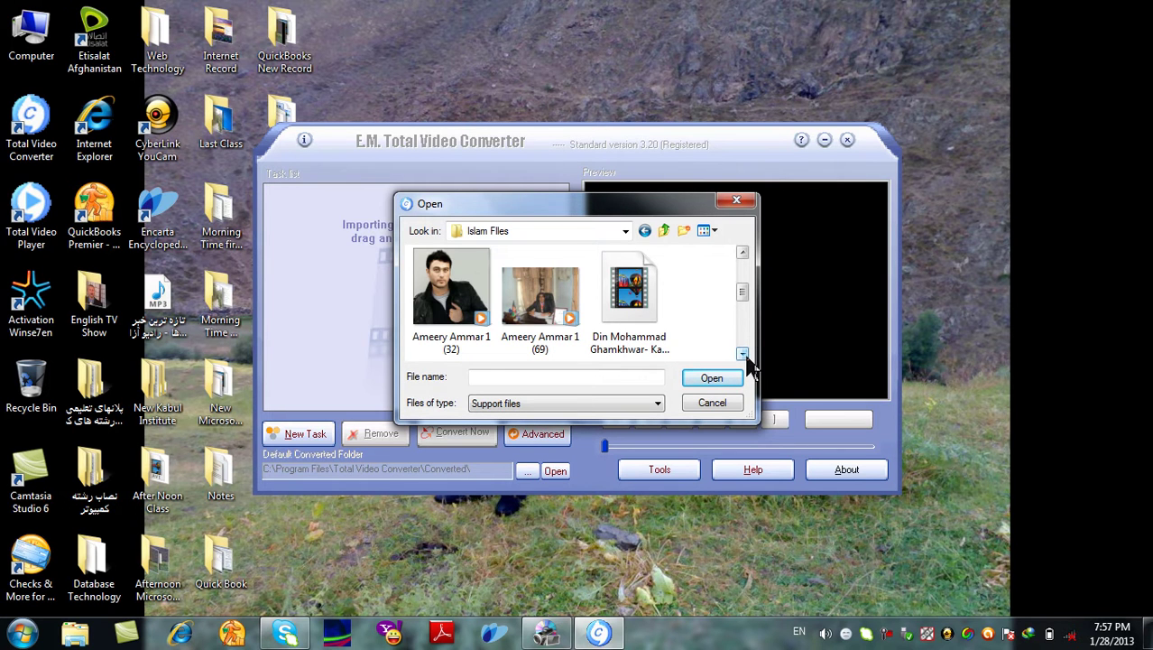
left_click(742, 353)
left_click(741, 352)
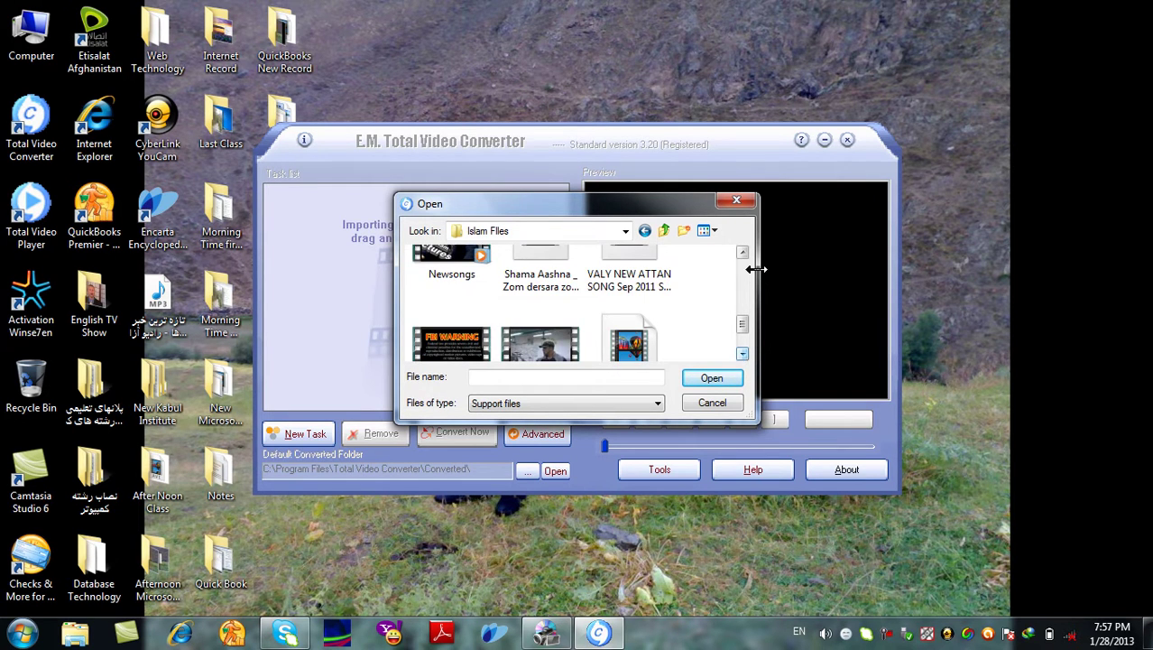
left_click(742, 353)
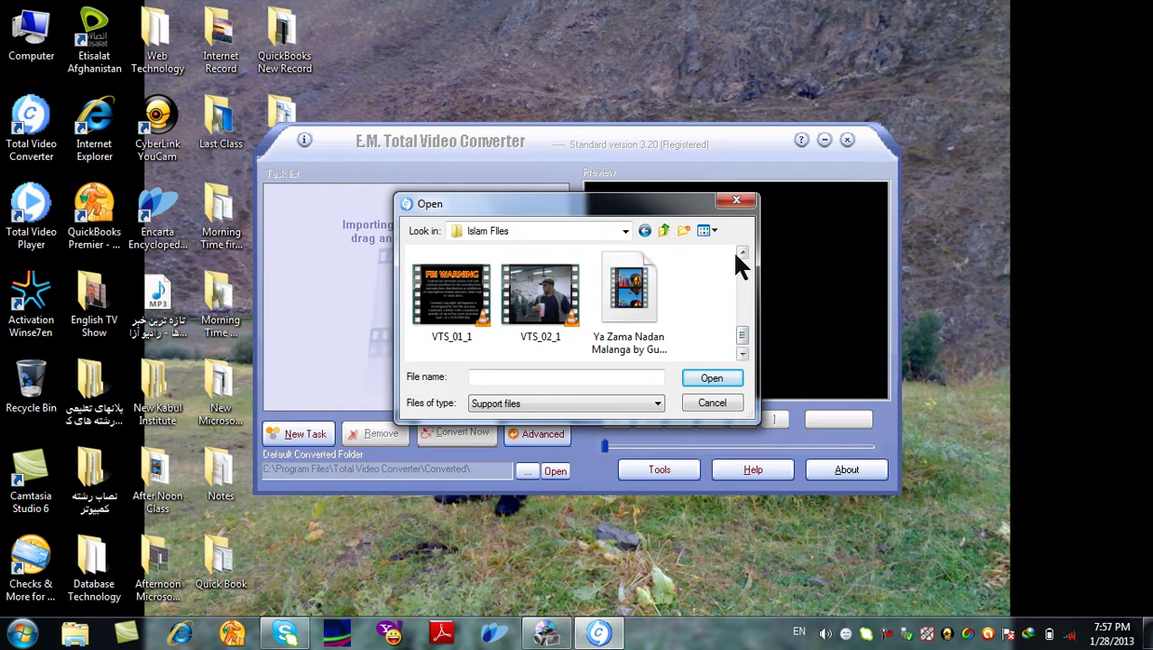
left_click(628, 291)
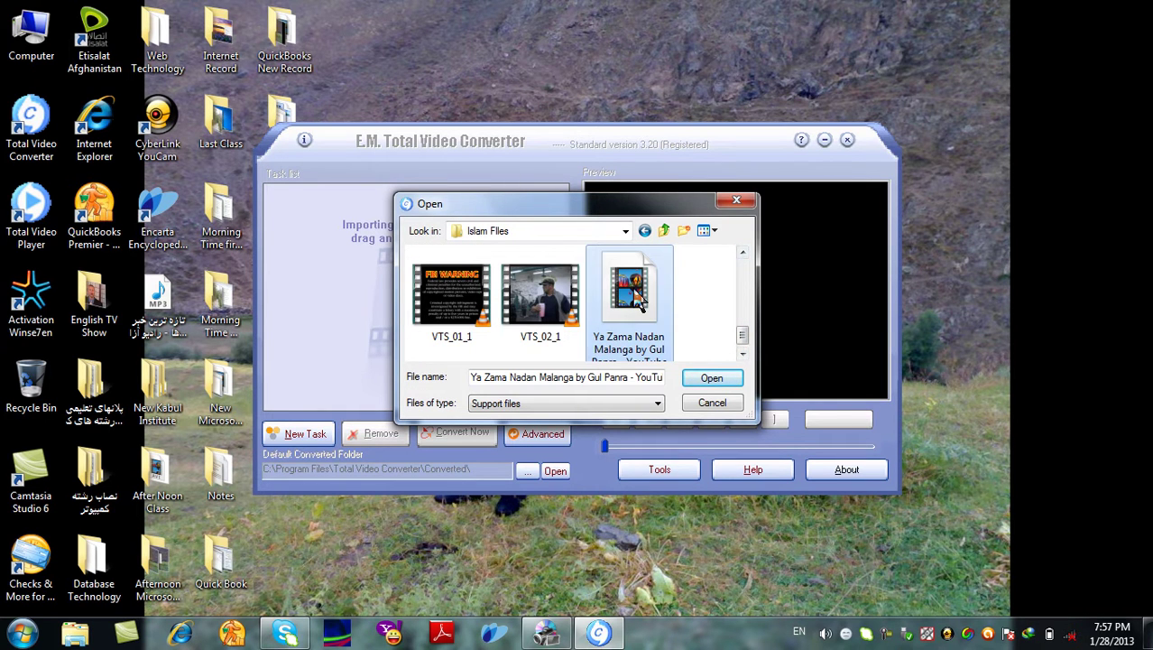
left_click(712, 378)
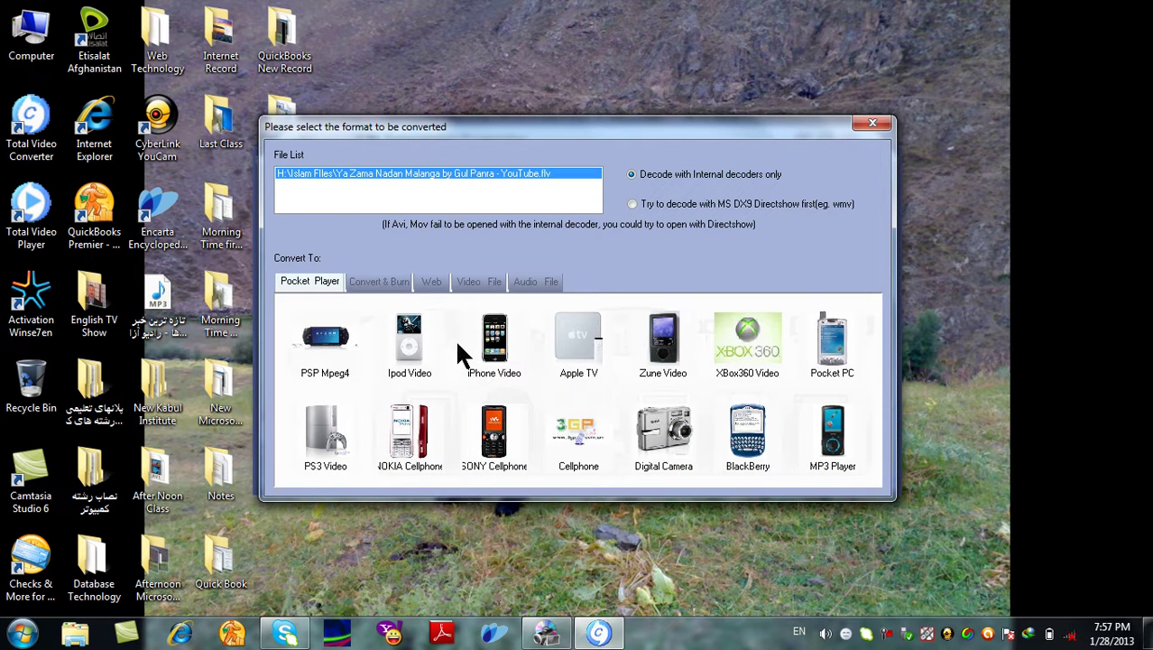
Choose MJPEG AVI as the video file format for the conversion
left_click(479, 283)
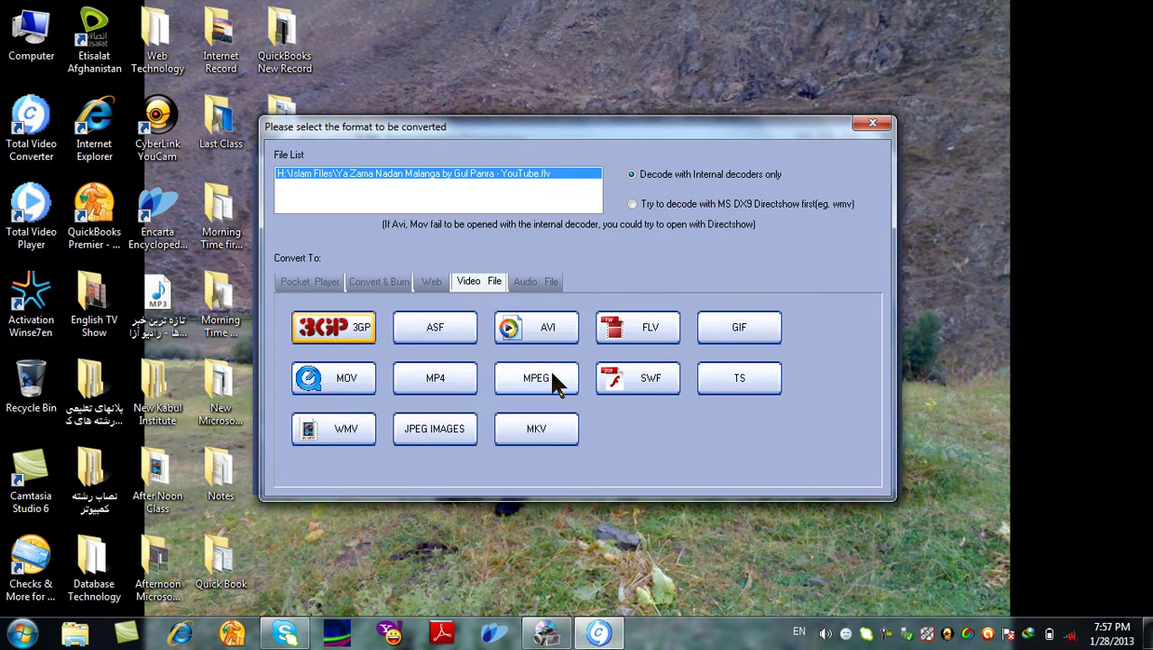
left_click(550, 330)
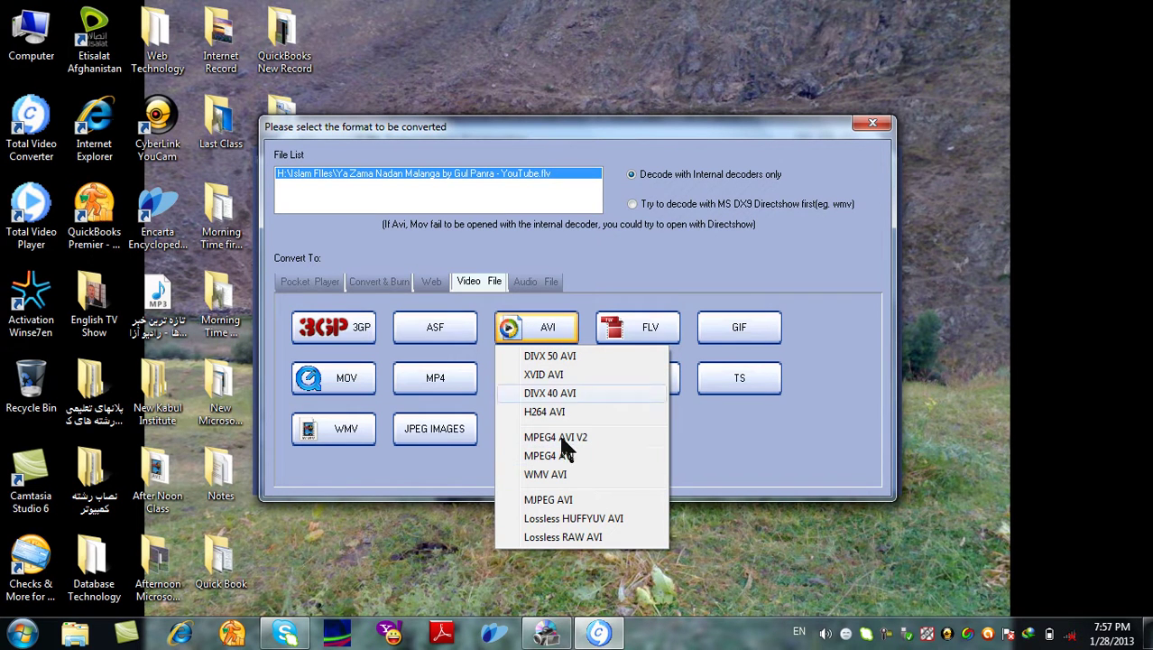
left_click(547, 499)
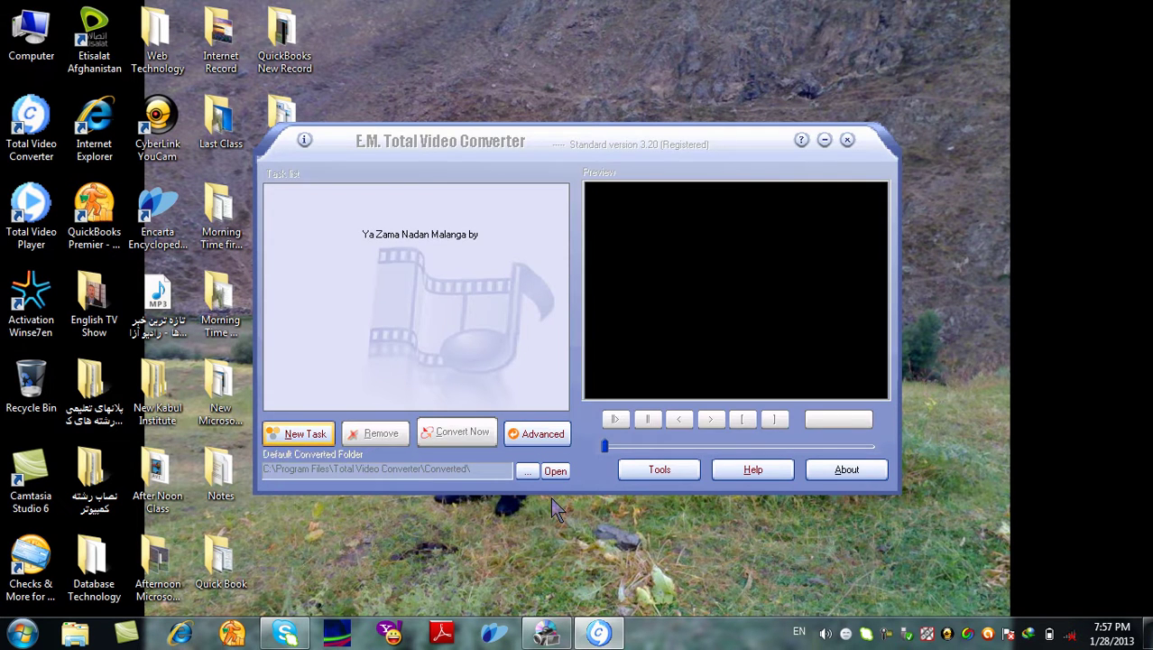
Set the default folder for converted files to the Desktop
left_click_drag(470, 469, 352, 478)
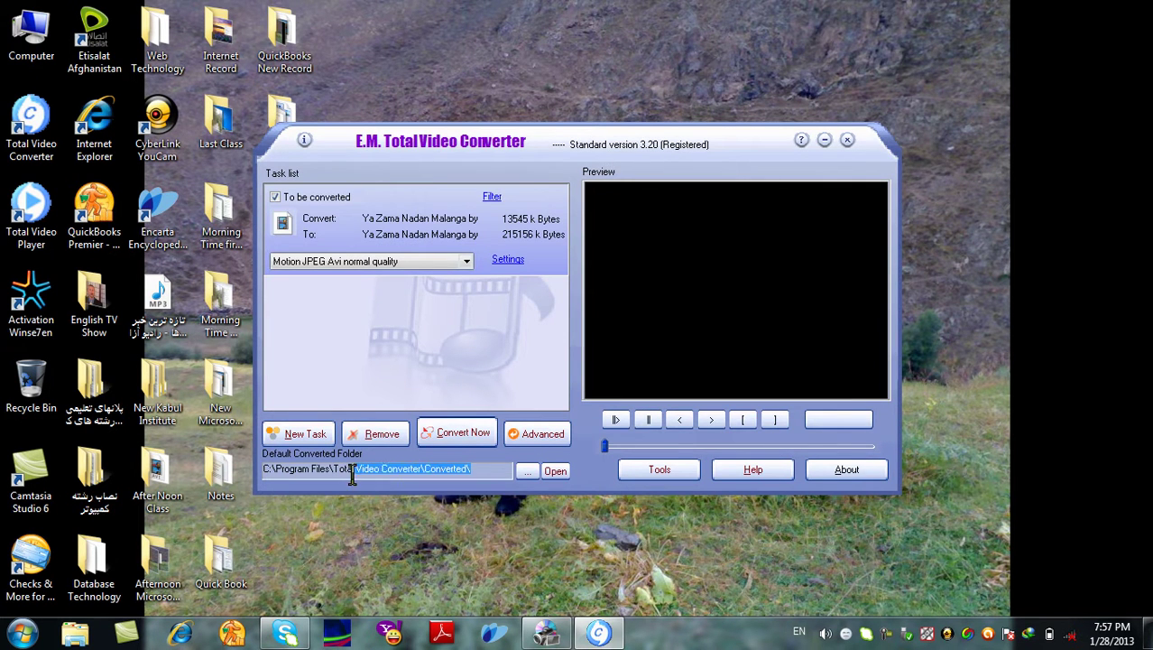
left_click(527, 470)
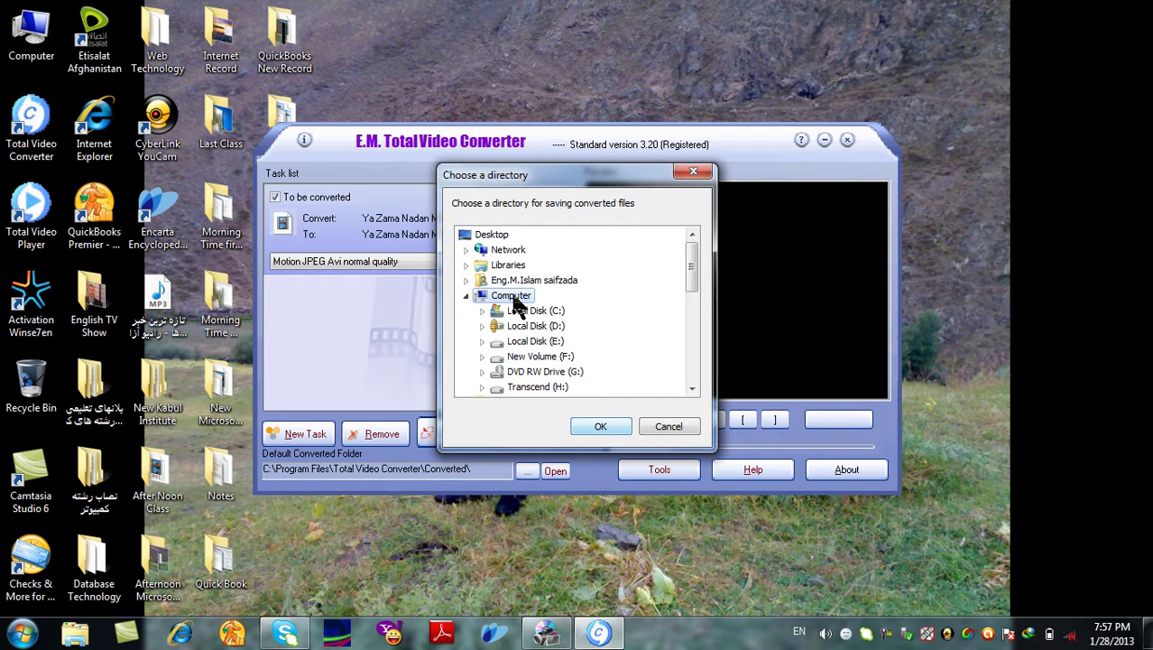
left_click(485, 237)
left_click(613, 427)
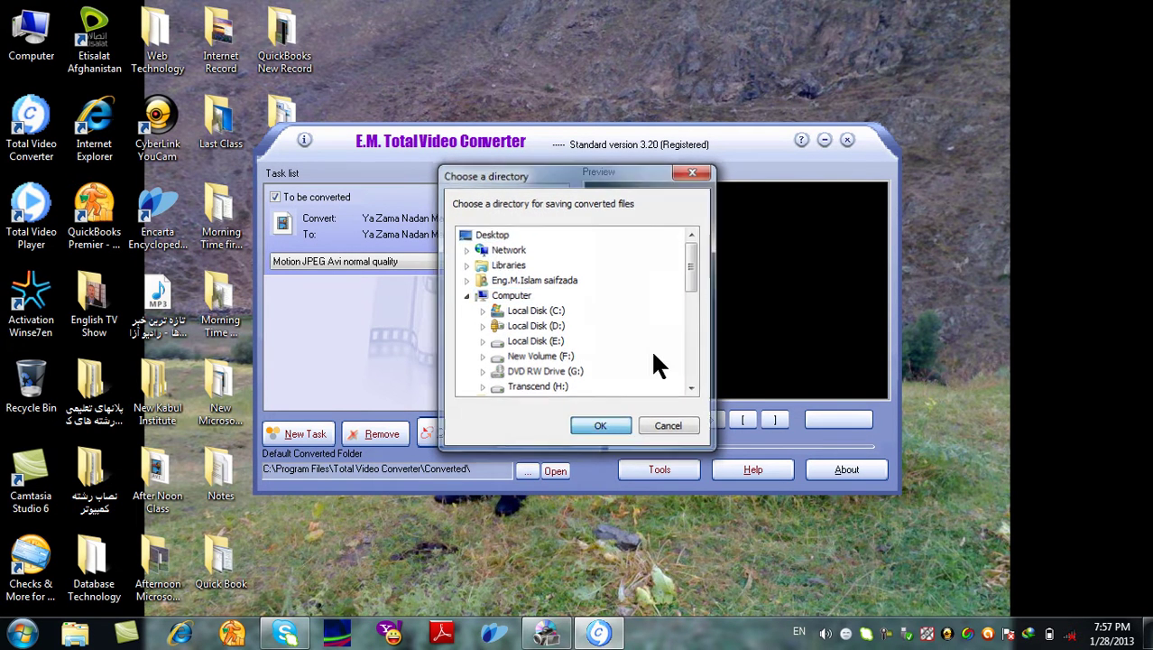
left_click(643, 355)
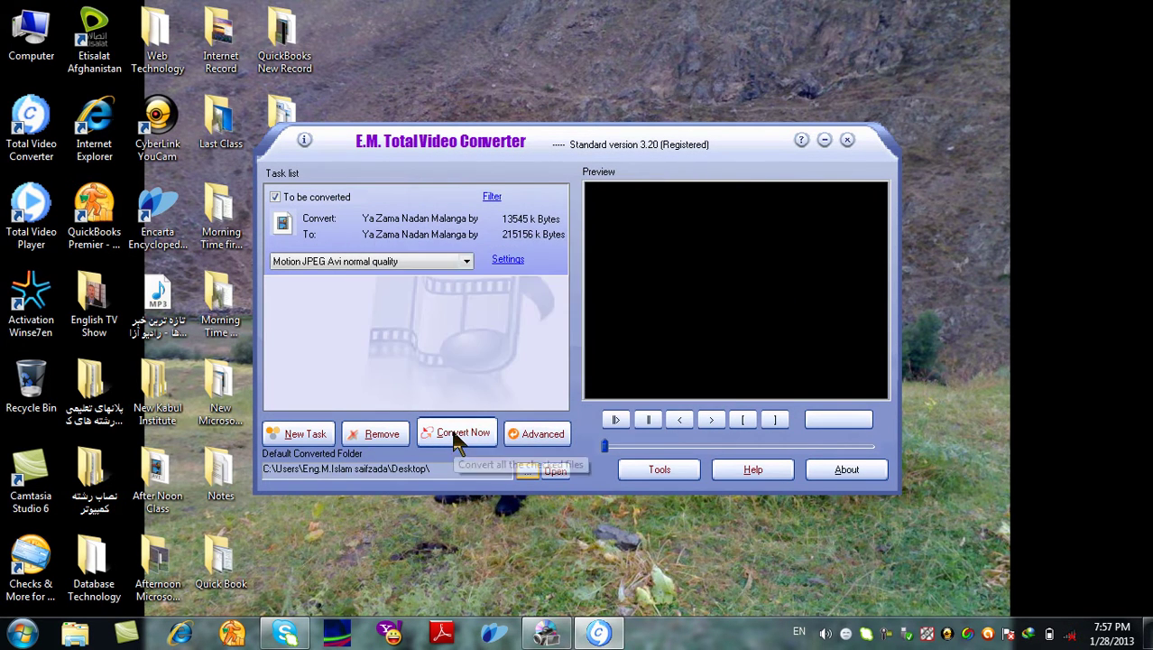
Convert the queued video to AVI and close the output folder and the converter
left_click(458, 435)
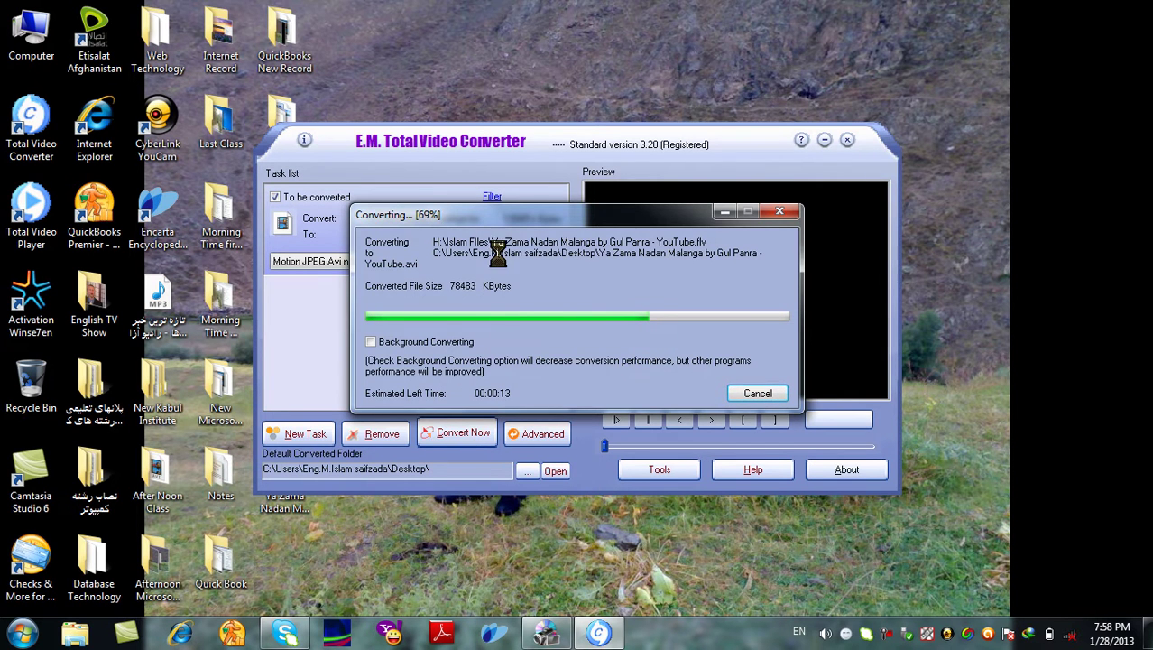
left_click_drag(510, 220, 585, 213)
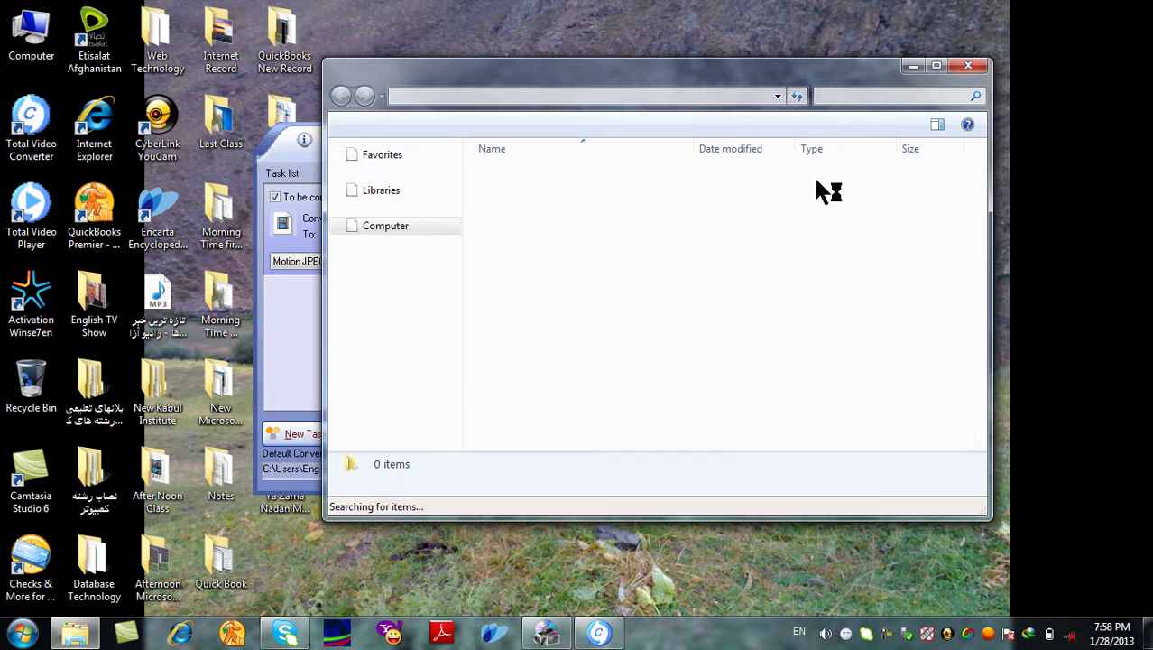
left_click(968, 66)
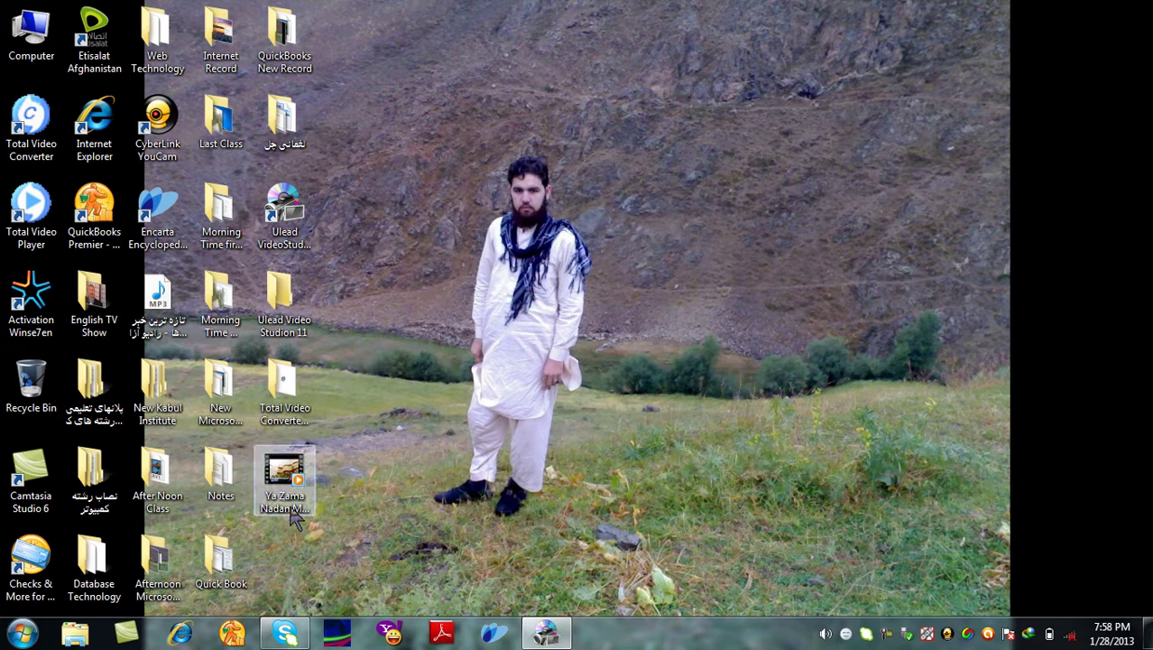
Play the converted AVI from the desktop in VLC media player and close the player
right_click(298, 480)
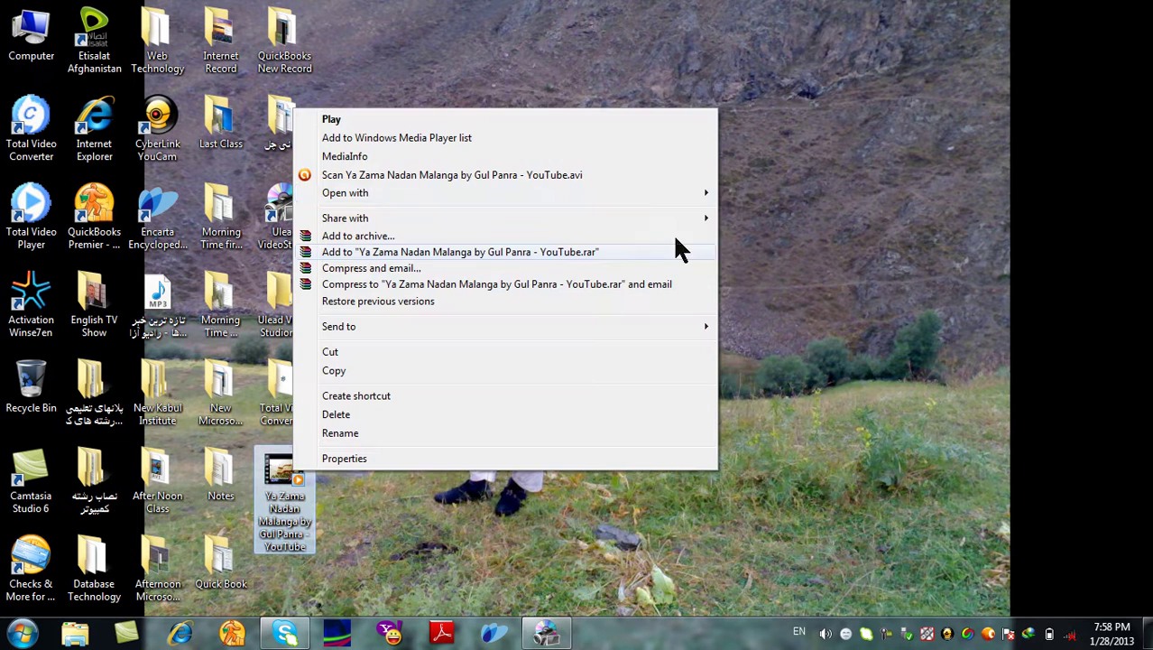
mouse_move(691, 192)
left_click(759, 231)
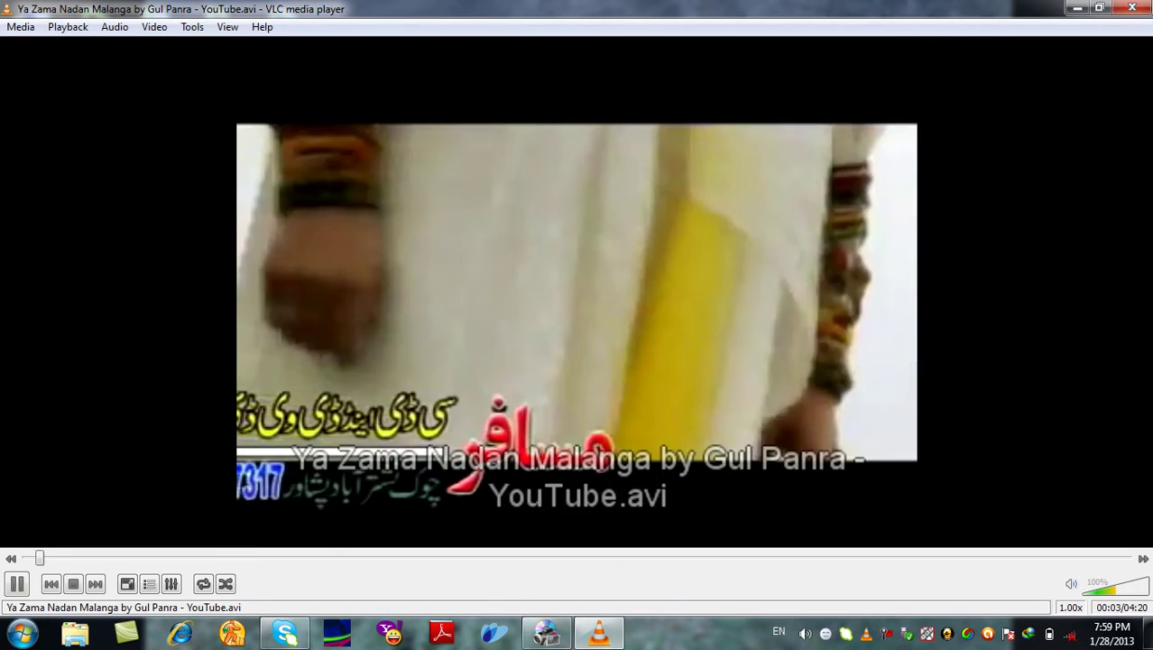
left_click(1131, 8)
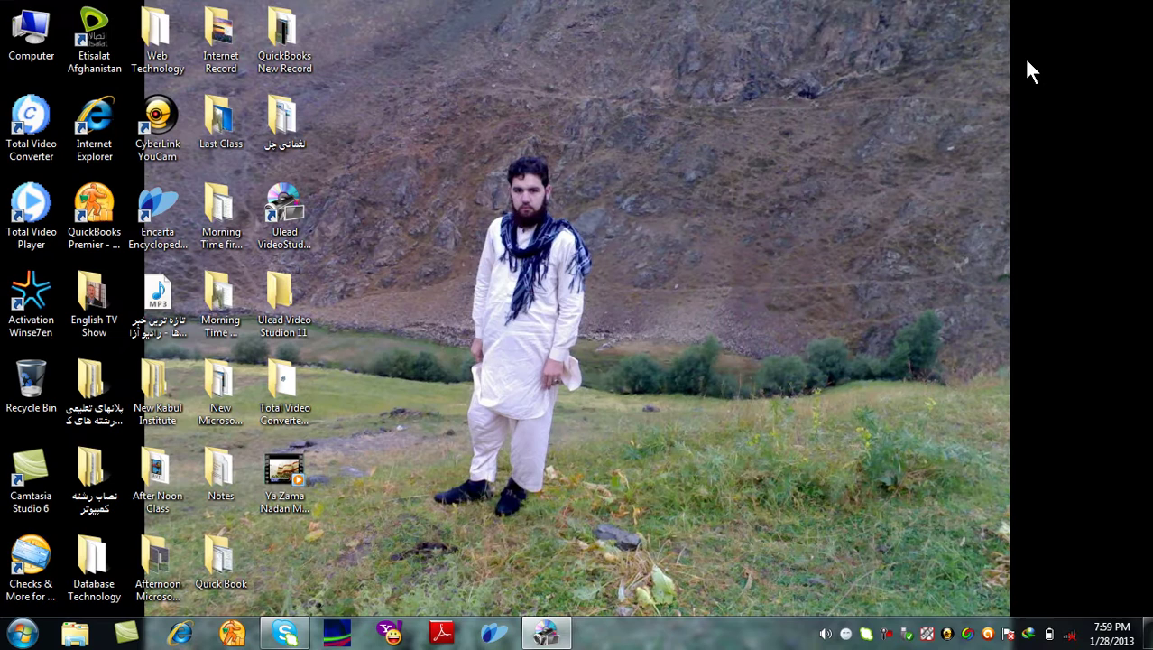
Switch to Ulead VideoStudio and insert the converted "Ya Zama Nadan Malanga by Gul Panra - YouTube" AVI from the Desktop into the timeline
left_click(545, 632)
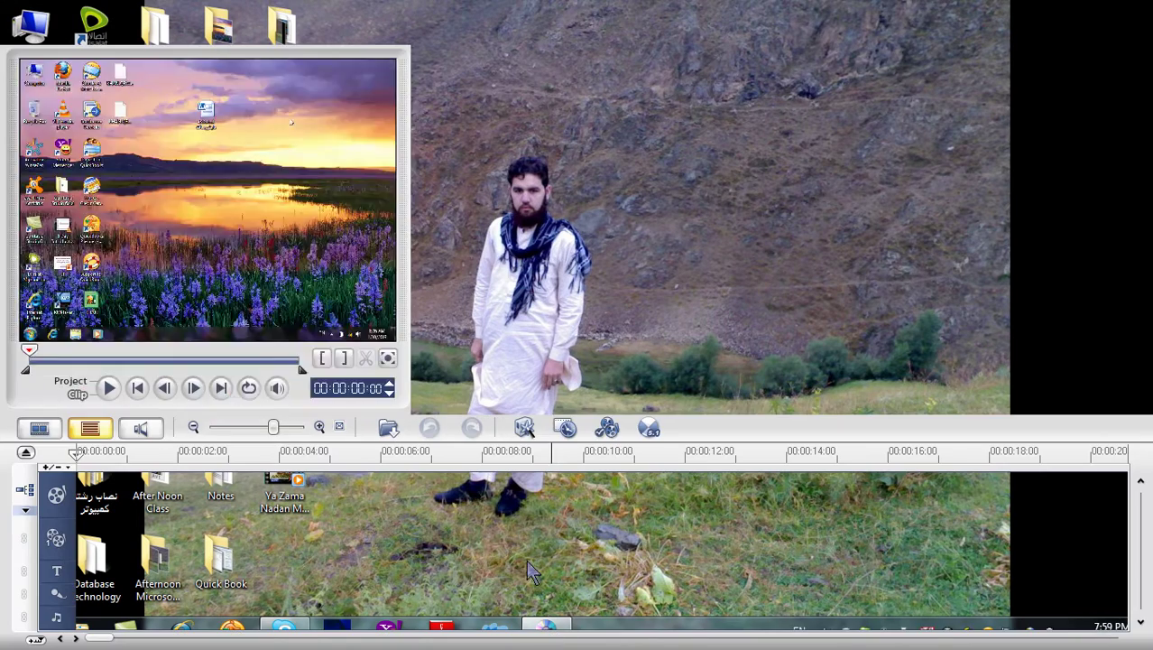
left_click(387, 430)
left_click(391, 453)
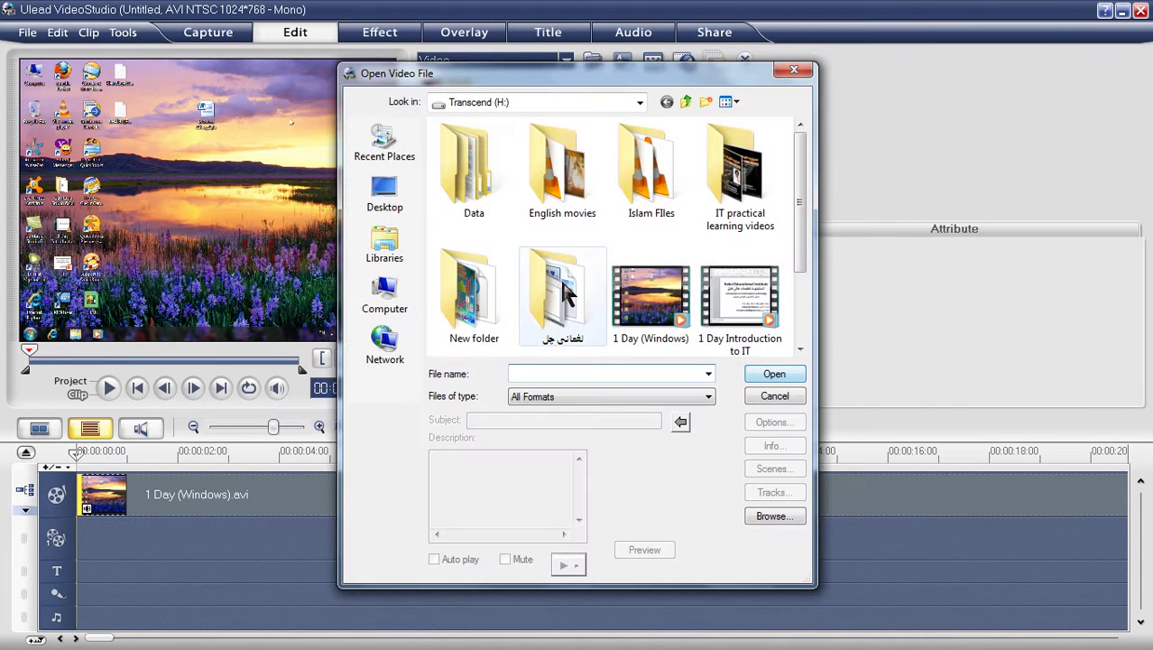
left_click(382, 190)
left_click_drag(800, 180, 821, 393)
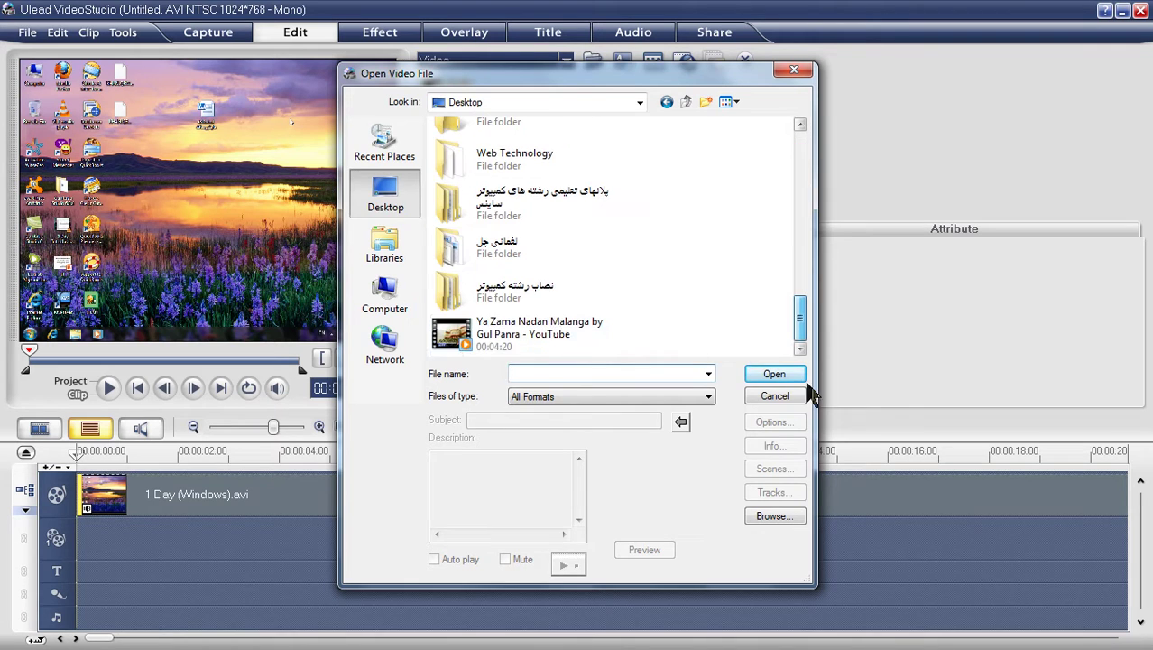
double_click(537, 341)
left_click(310, 516)
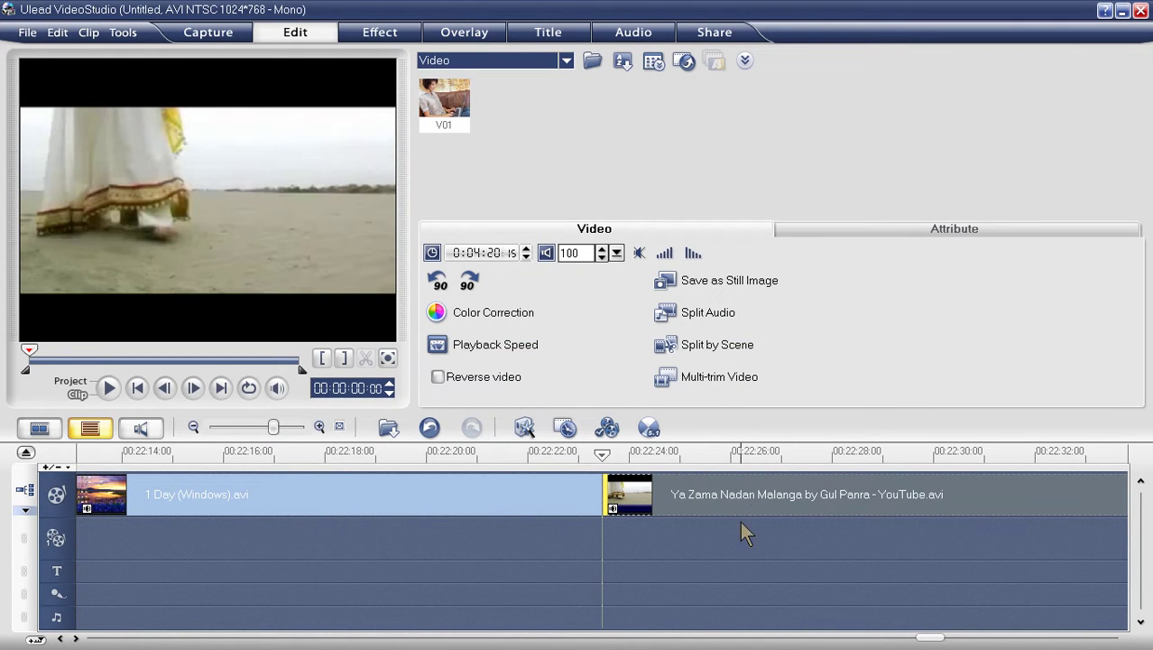
Delete the "1 Day (Windows).avi" clip and the converted "Ya Zama Nadan Malanga" clip from the video track
key("ctrl+z")
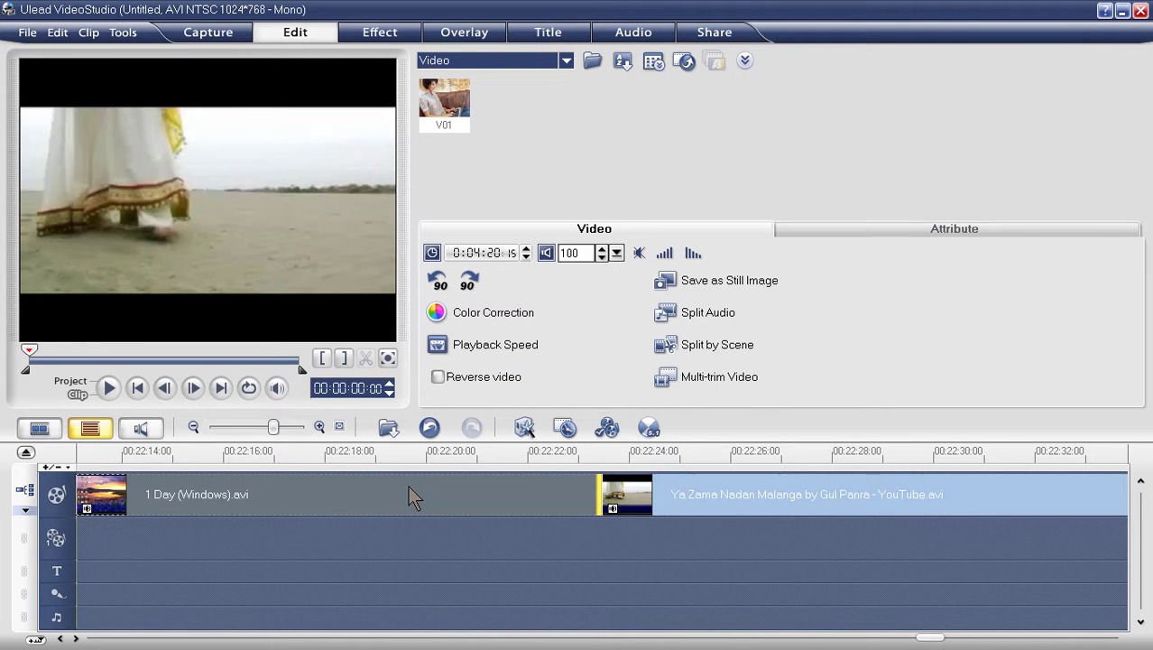
key("ctrl+y")
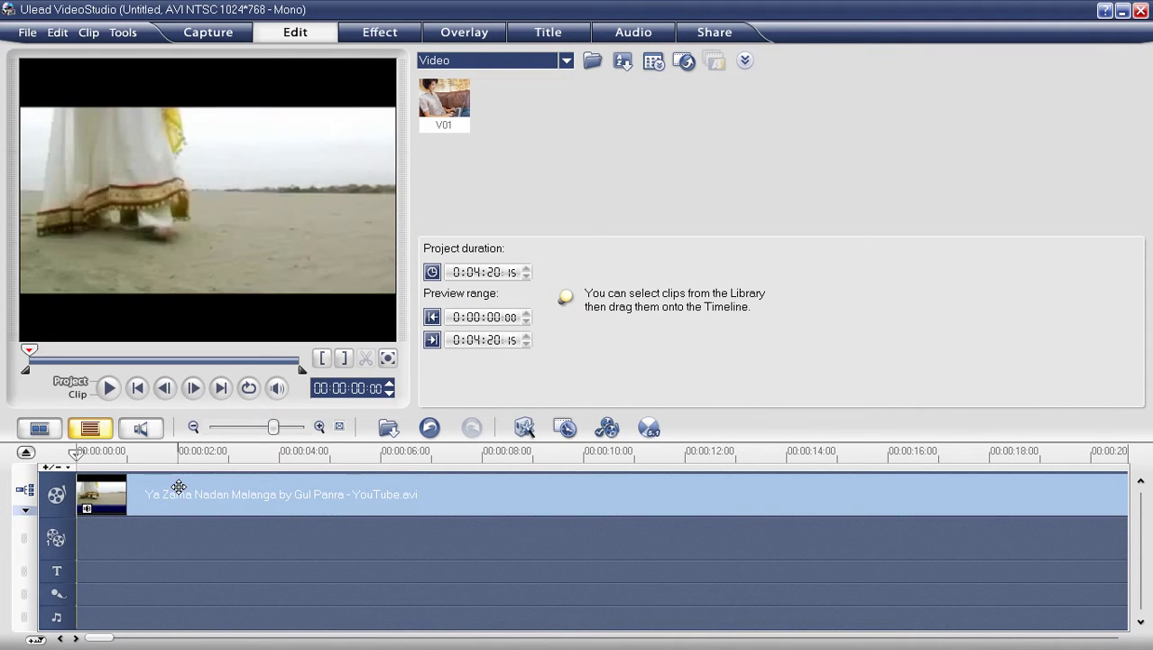
left_click(179, 489)
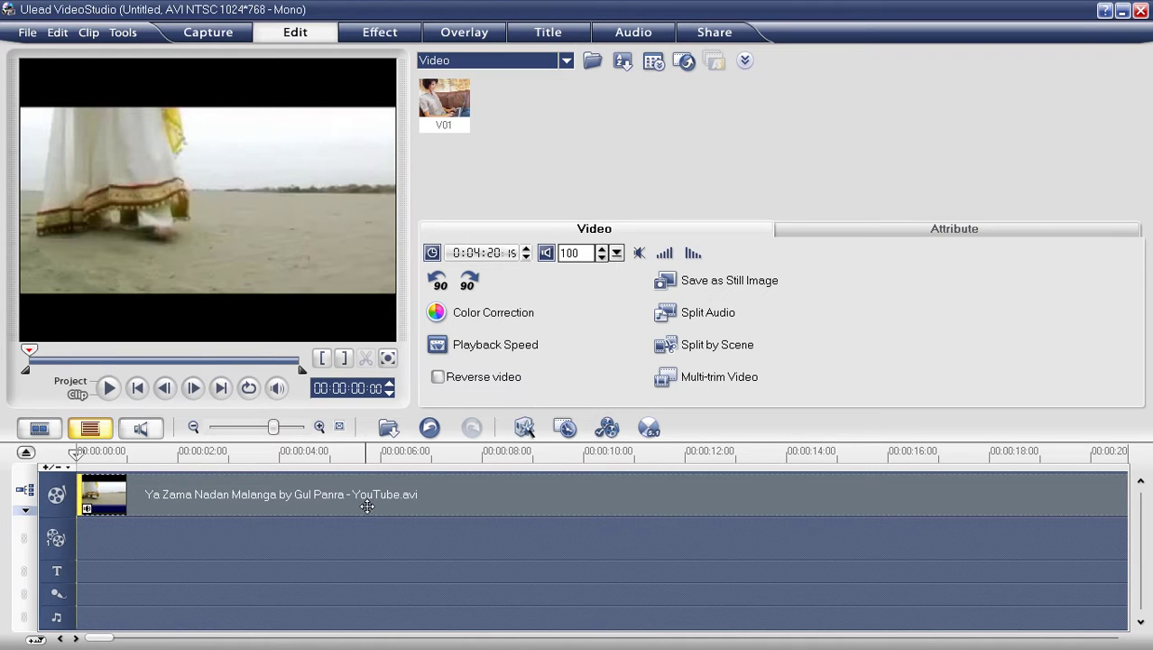
left_click_drag(369, 505, 394, 431)
Examine the drive choices for inserting a DVD/DVD-VR title, keep the G: drive, and cancel the import
left_click(393, 433)
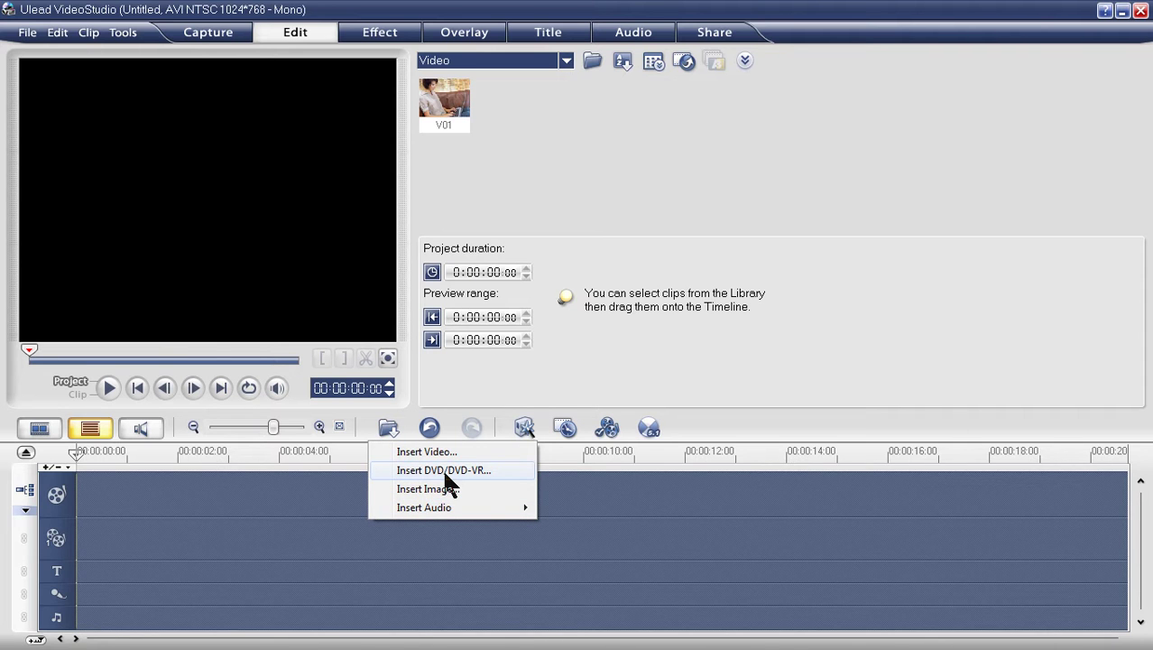
left_click(445, 475)
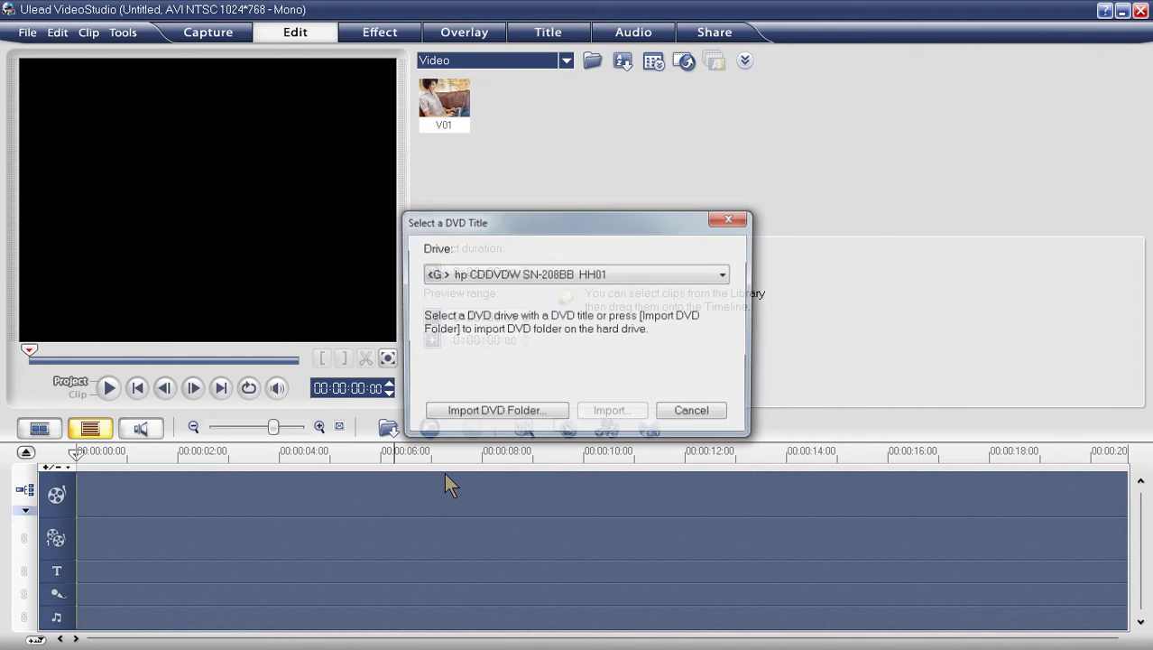
left_click(540, 274)
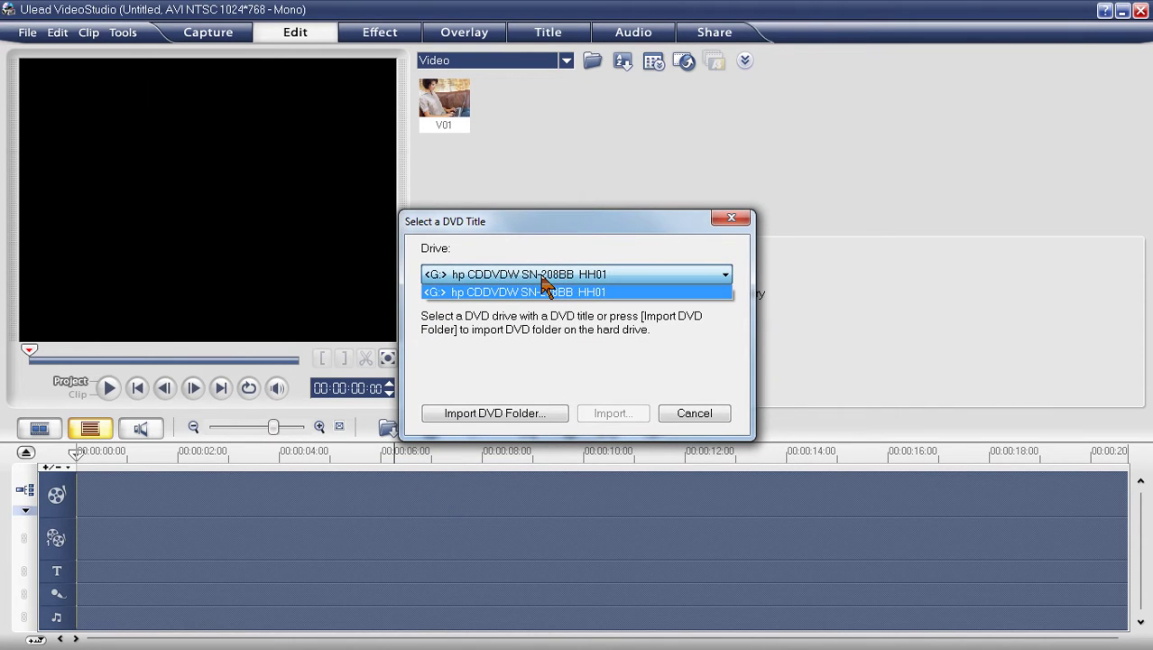
left_click(545, 291)
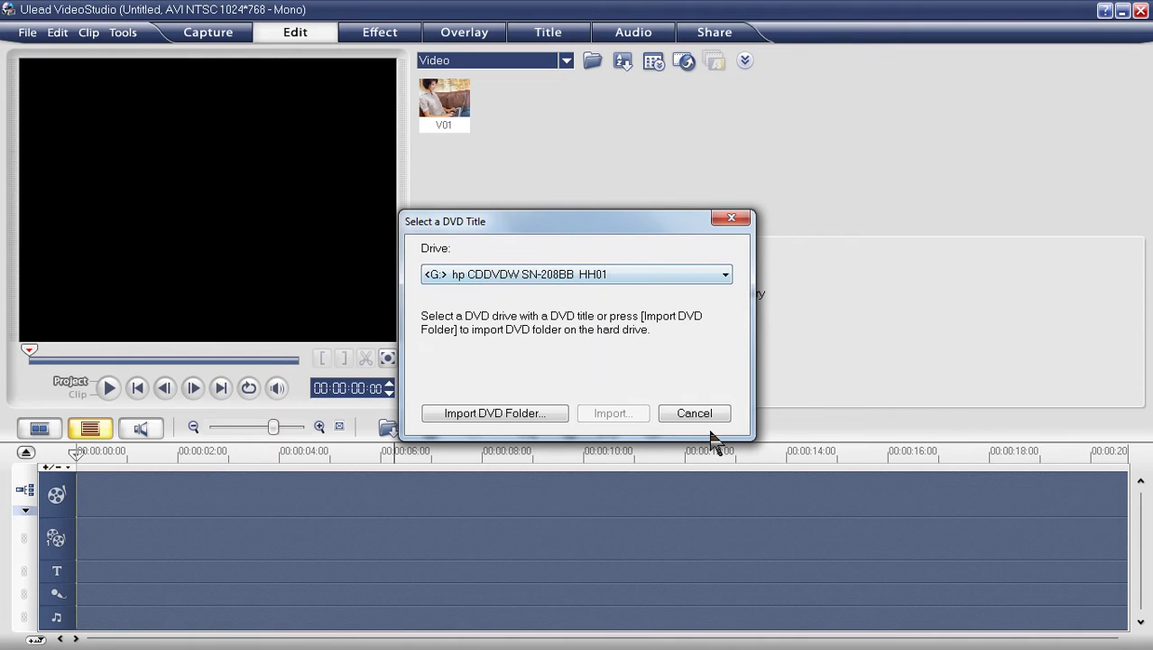
left_click(688, 413)
Insert the first eight images from the Data > Pictures > Nagh p folder on the Transcend (H:) drive into the timeline
left_click(386, 427)
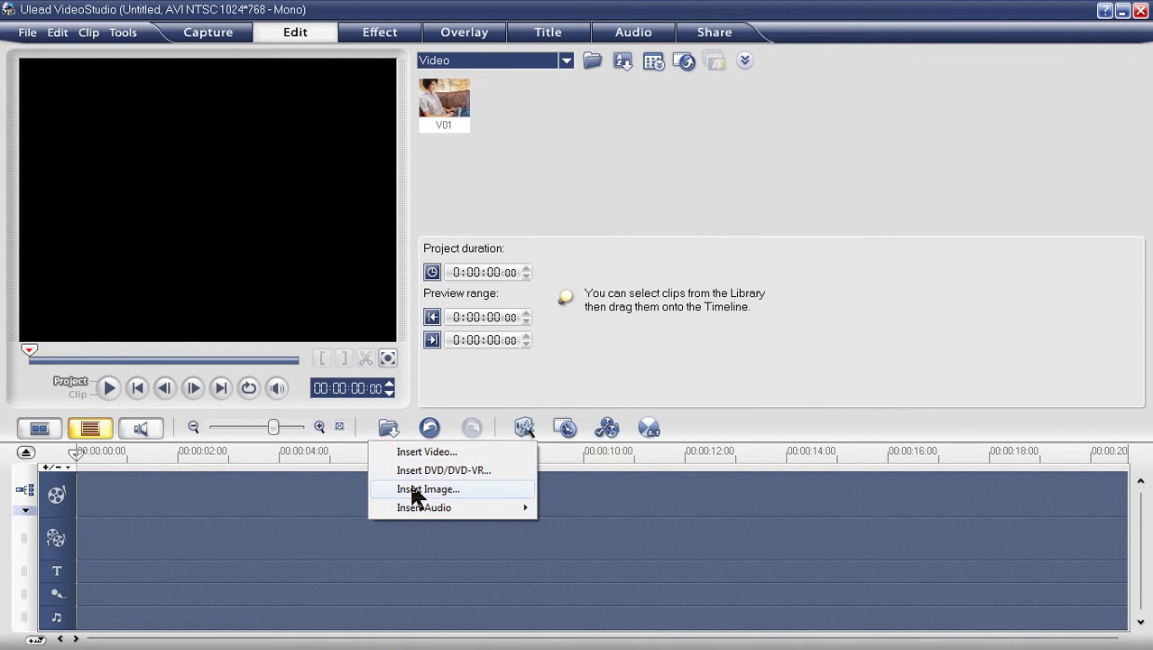
left_click(424, 488)
double_click(462, 237)
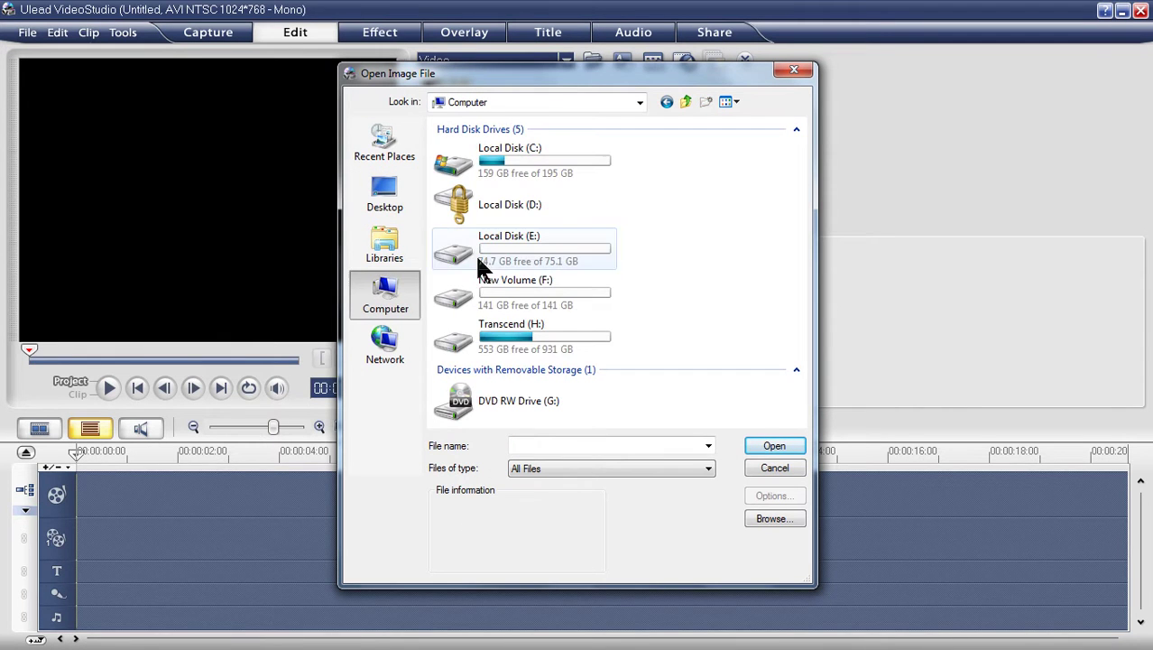
double_click(523, 330)
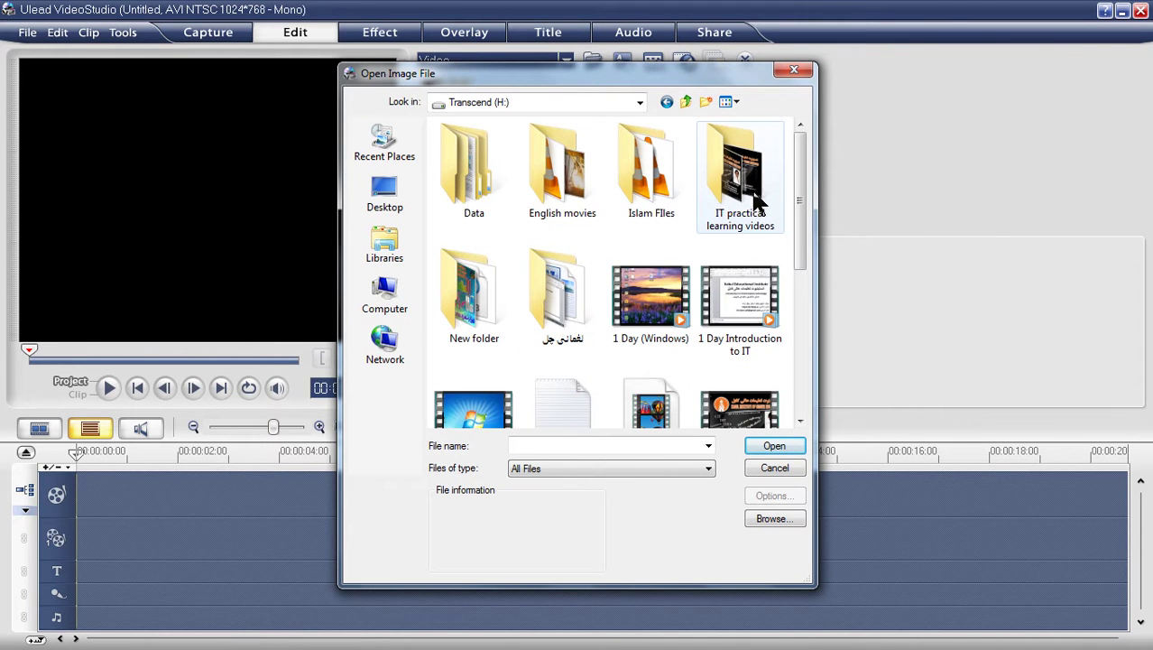
double_click(468, 176)
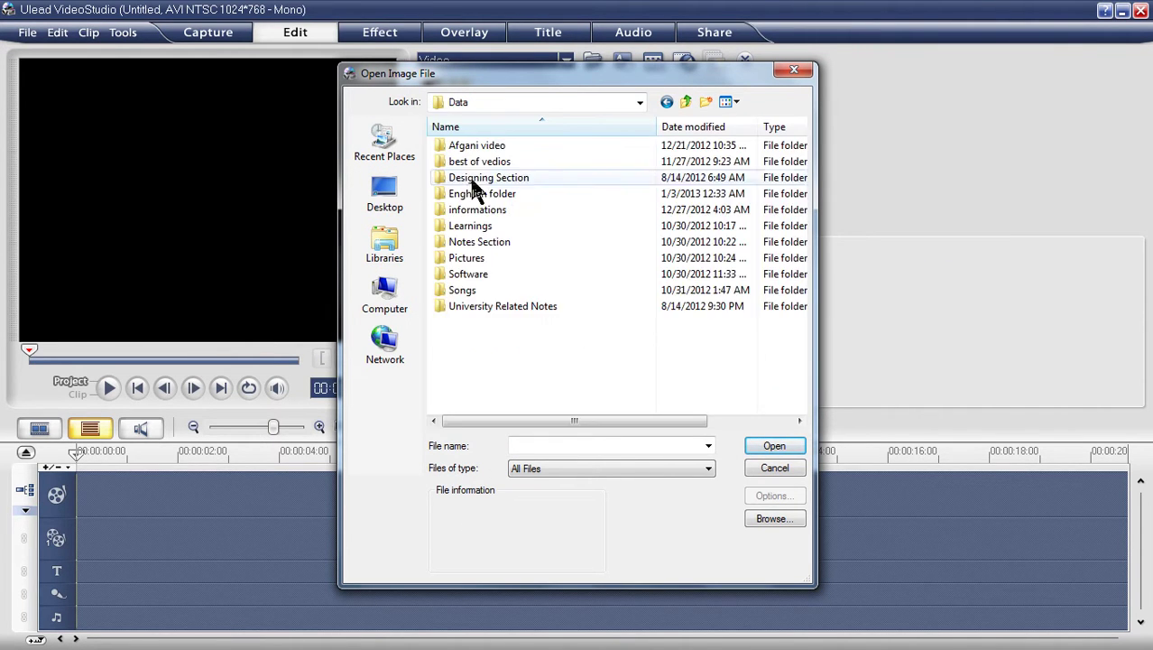
double_click(473, 257)
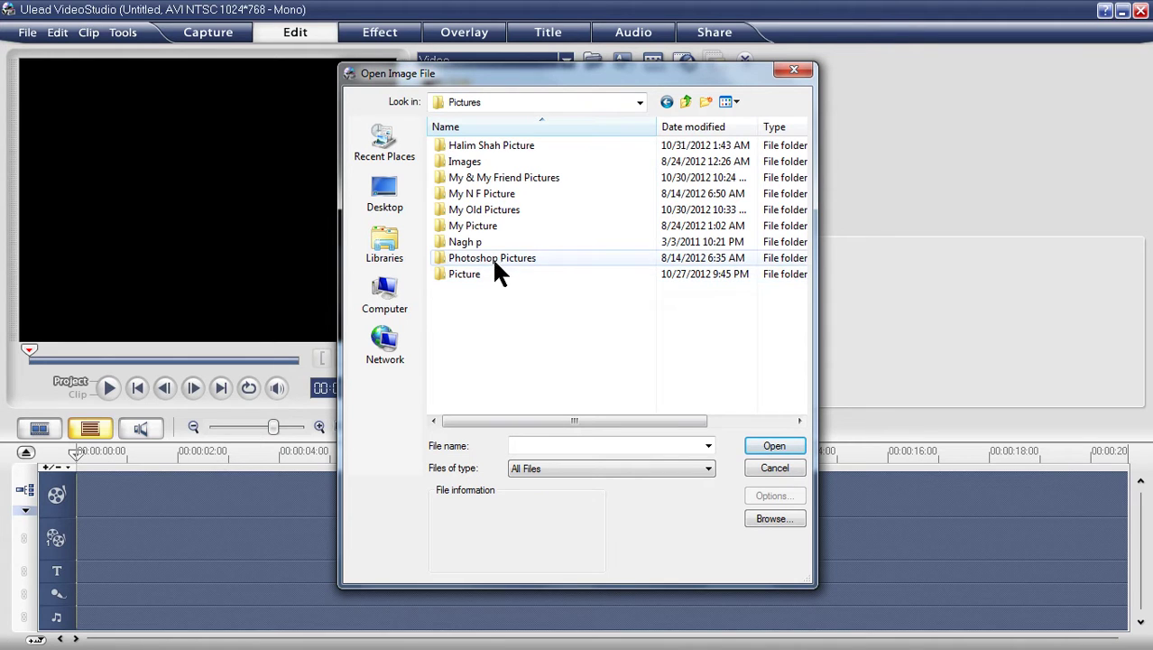
double_click(480, 243)
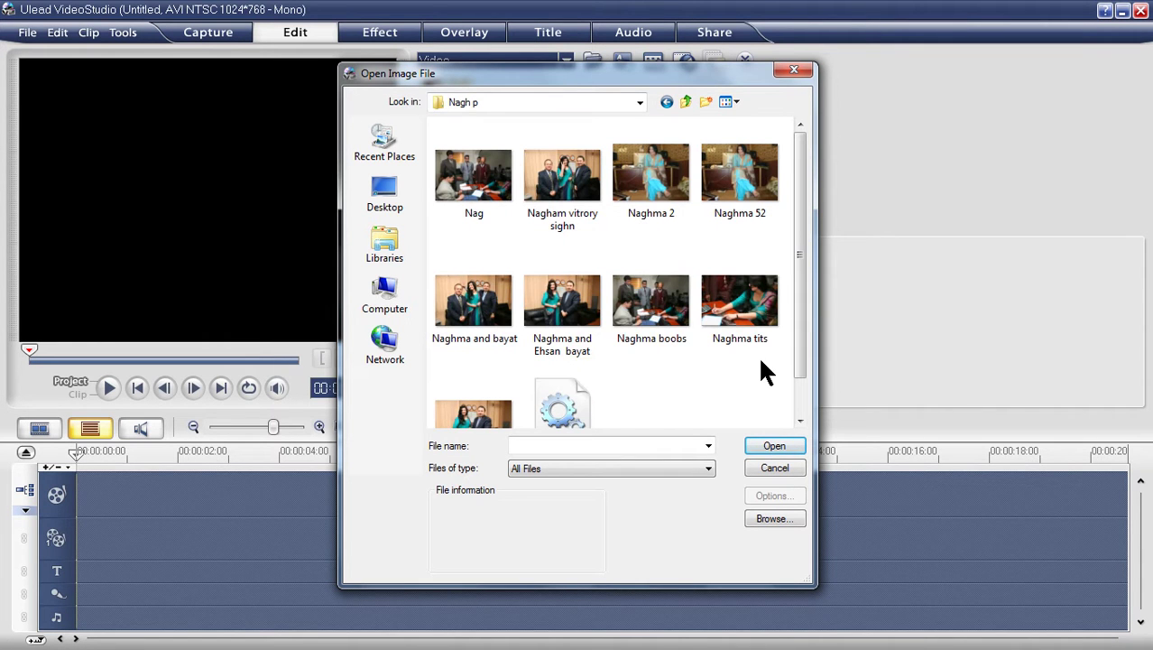
left_click_drag(773, 343, 484, 158)
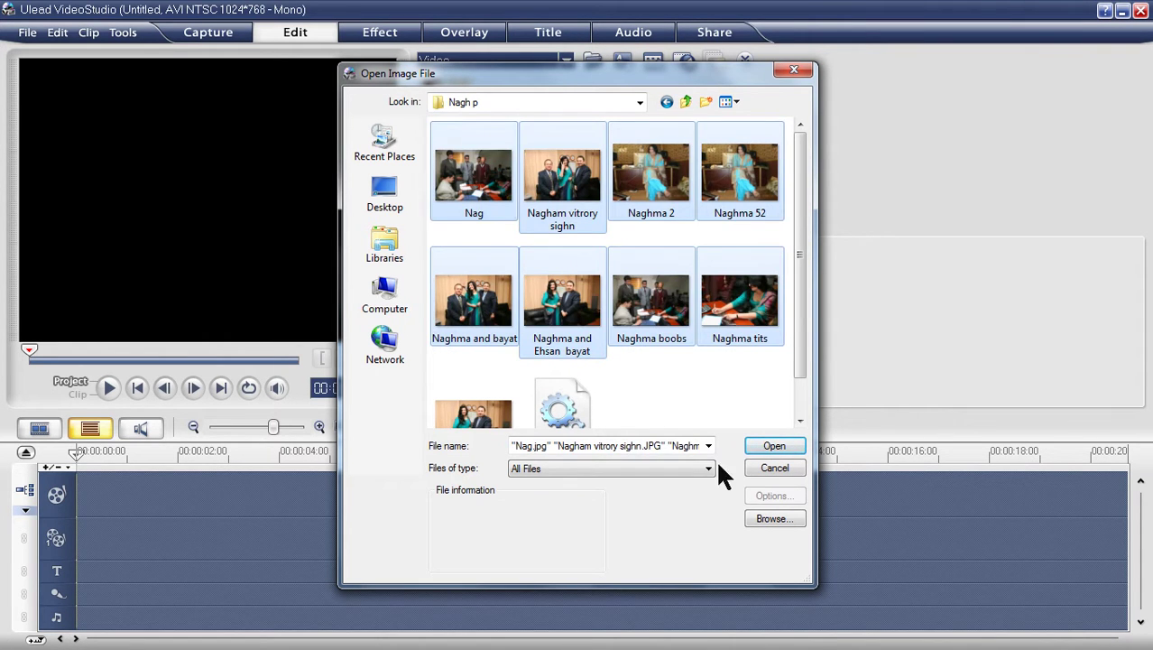
left_click(774, 446)
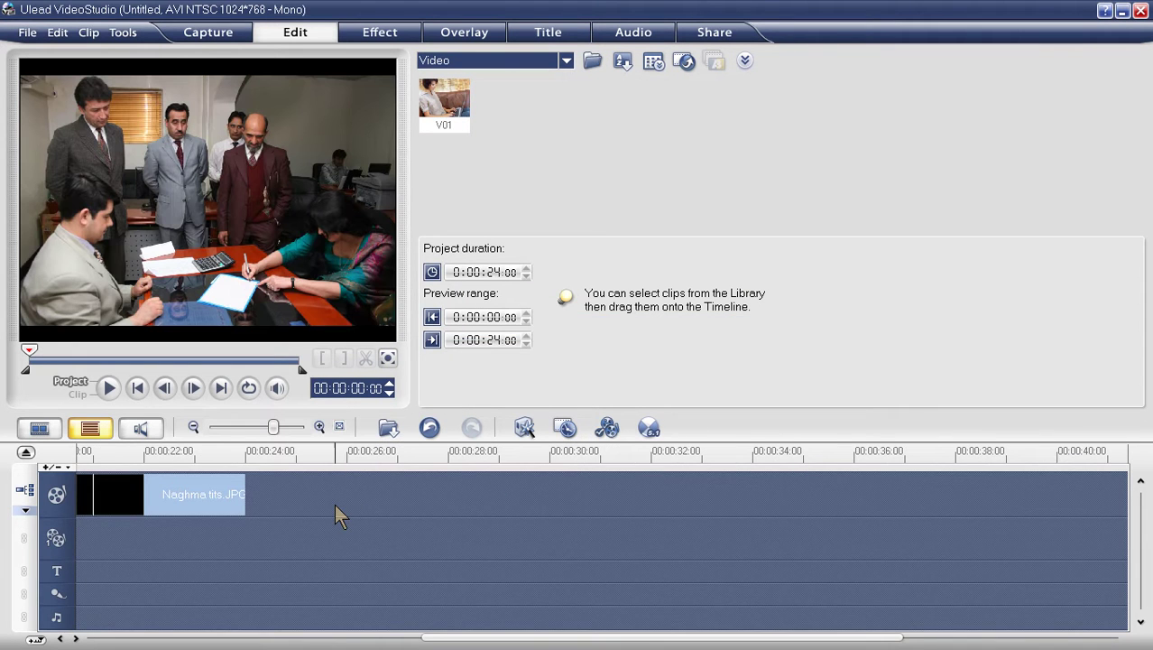
Play the image sequence from the start of the timeline, pause it, and delete all the images from the video track
left_click_drag(523, 637, 97, 633)
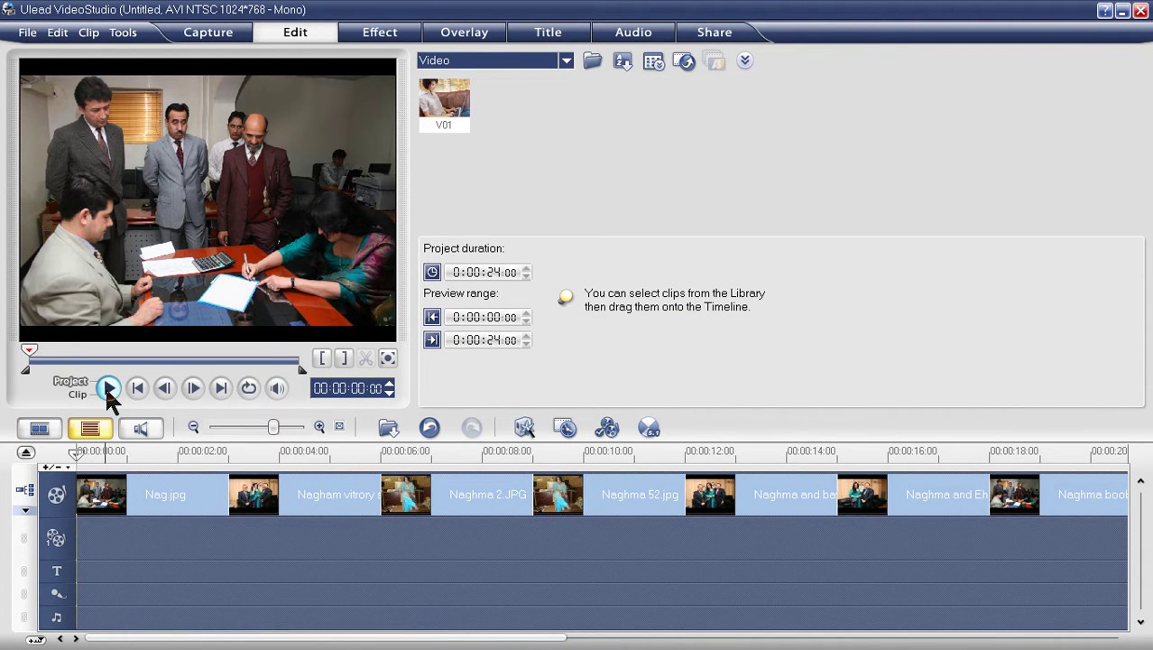
left_click(107, 387)
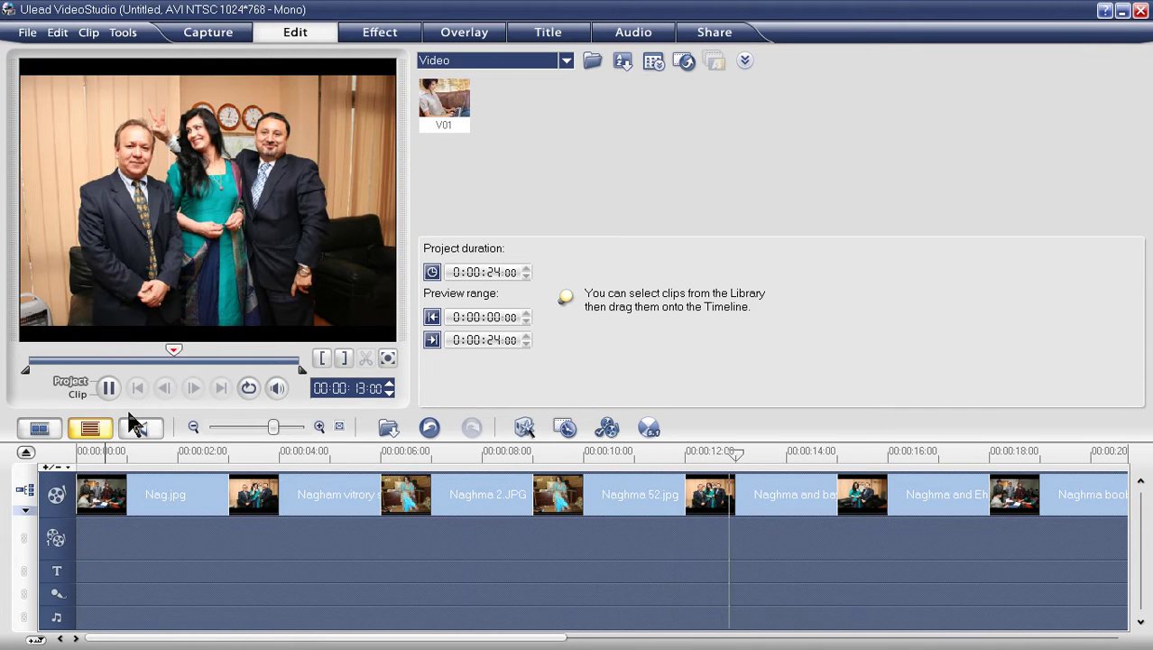
key("space")
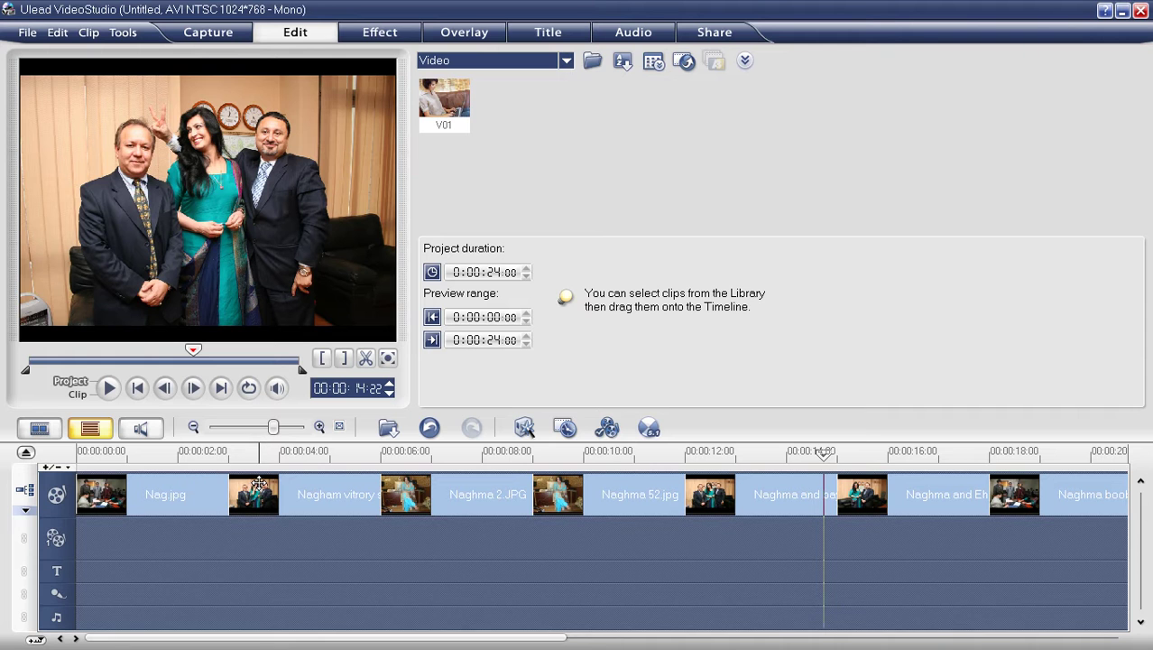
key("ctrl+a")
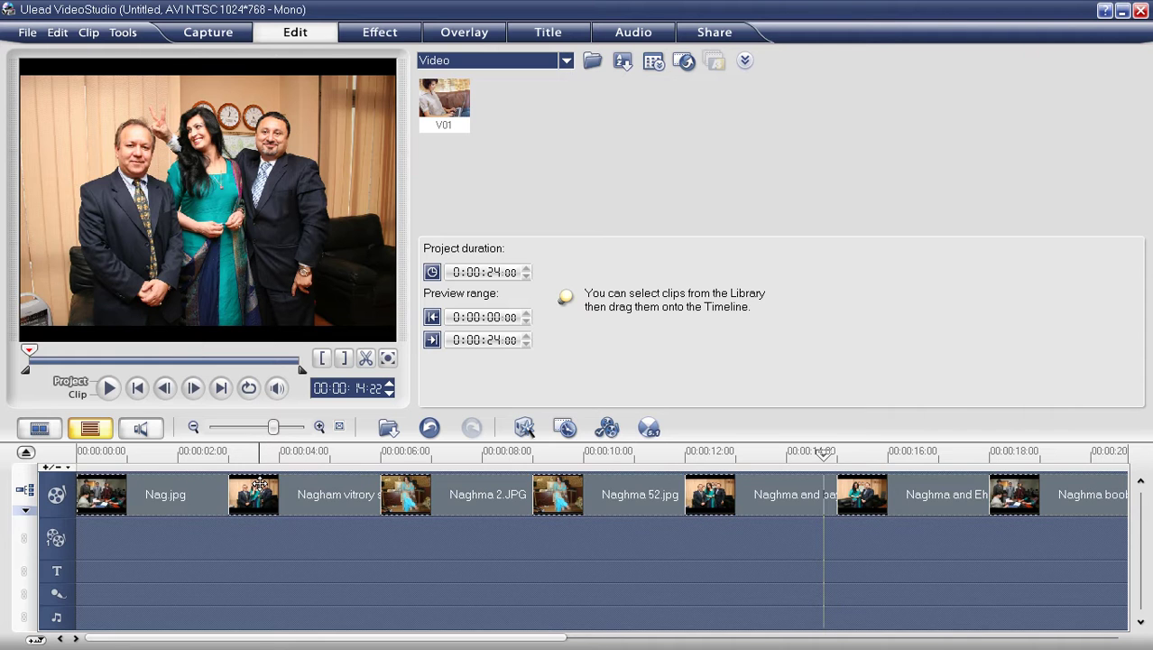
key("Delete")
Insert the audio of the Desktop video "Ya Zama Nadan Malanga by Gul Panra - YouTube" into the music track
left_click(386, 428)
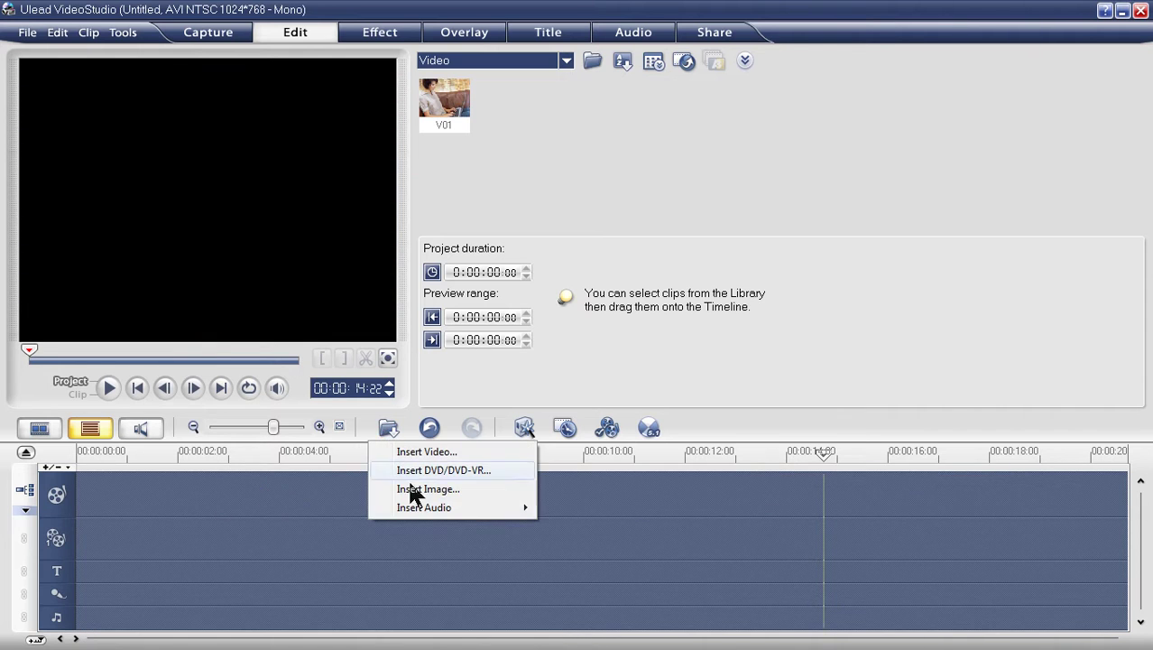
mouse_move(425, 509)
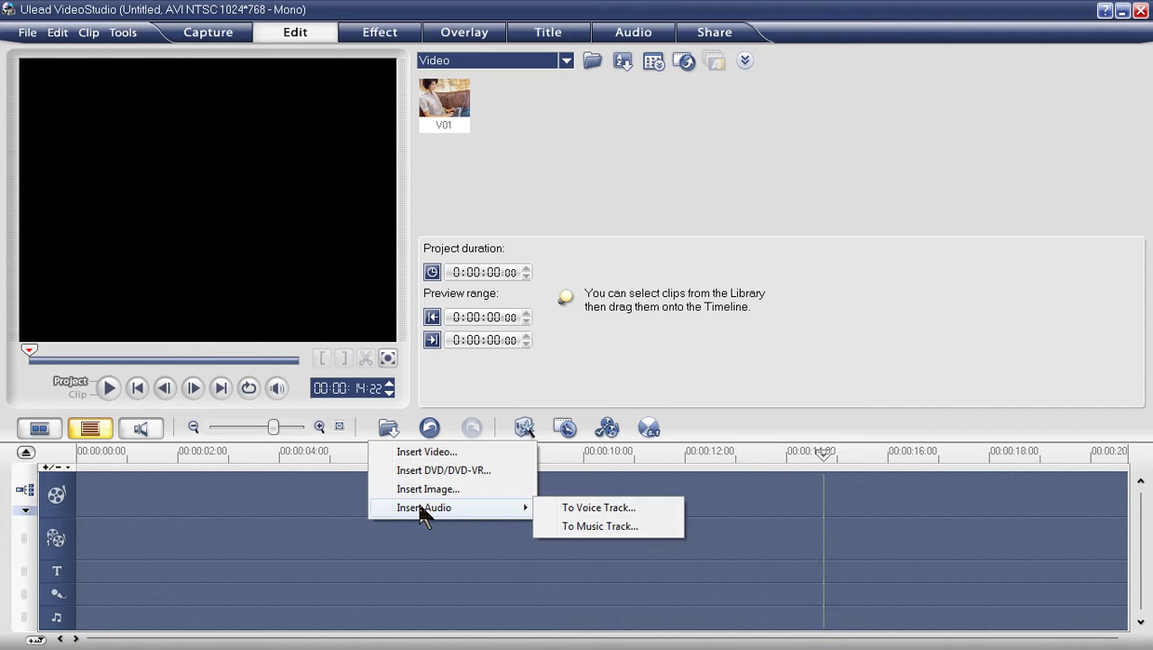
left_click(623, 528)
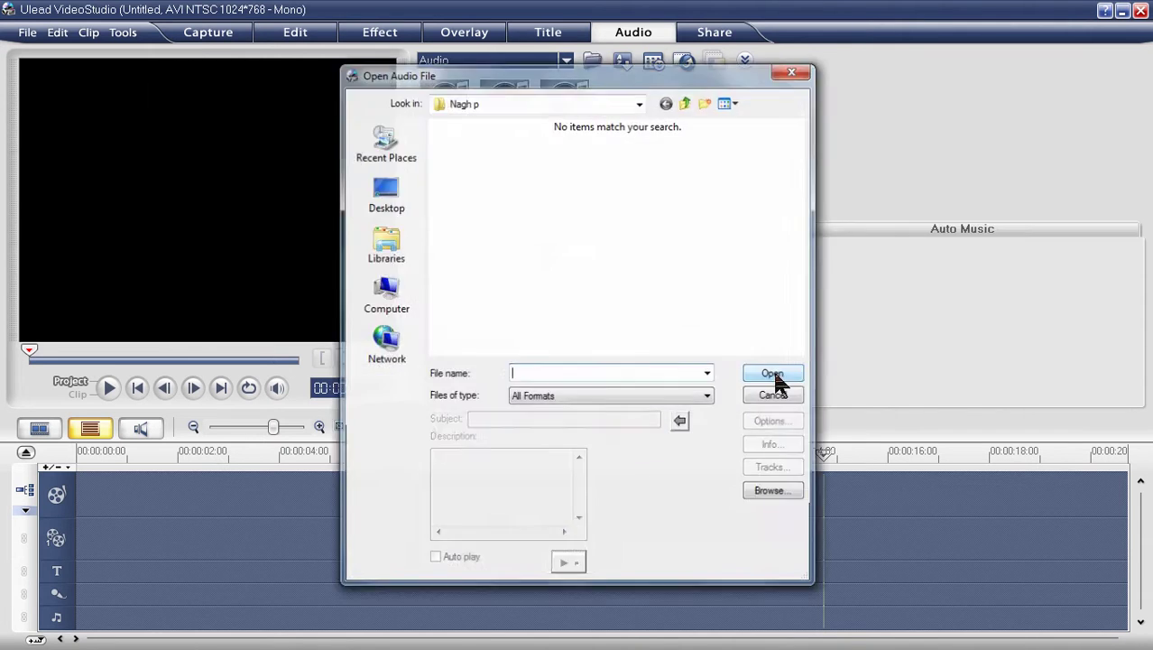
left_click(394, 207)
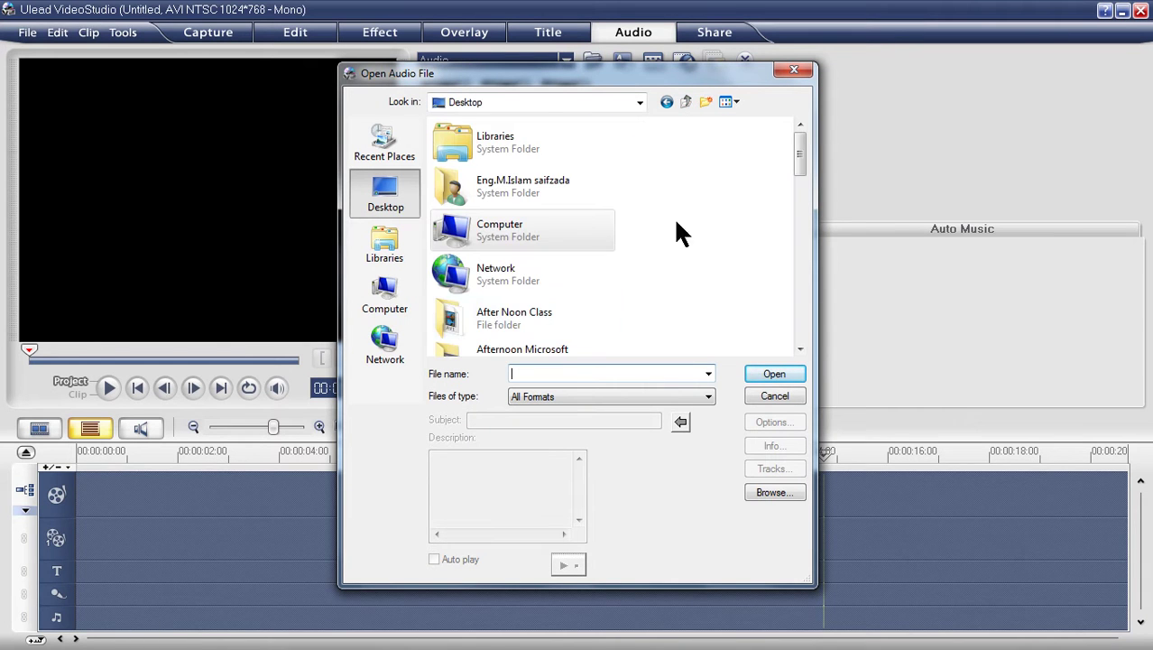
left_click_drag(793, 153, 810, 350)
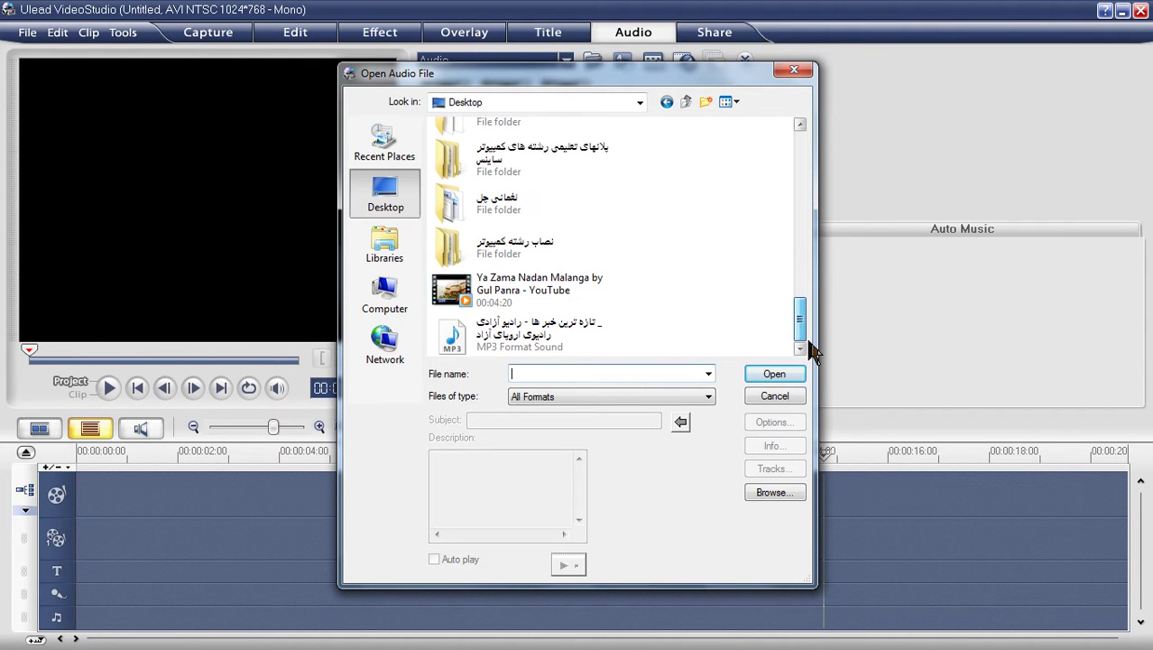
double_click(505, 332)
left_click(576, 355)
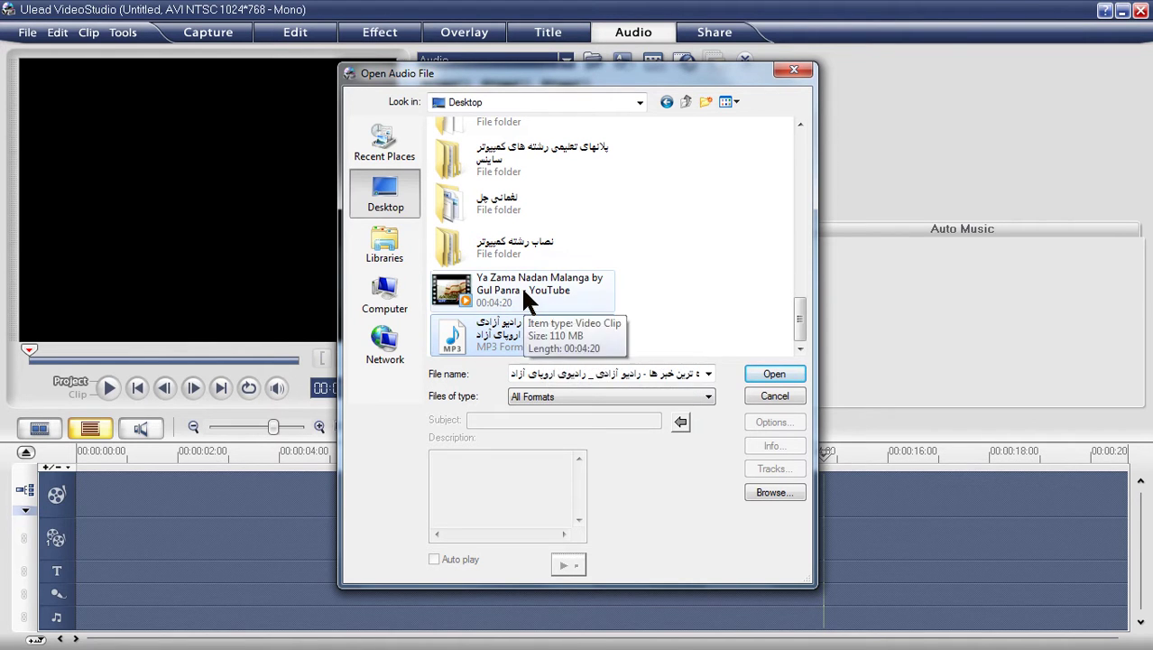
left_click(521, 290)
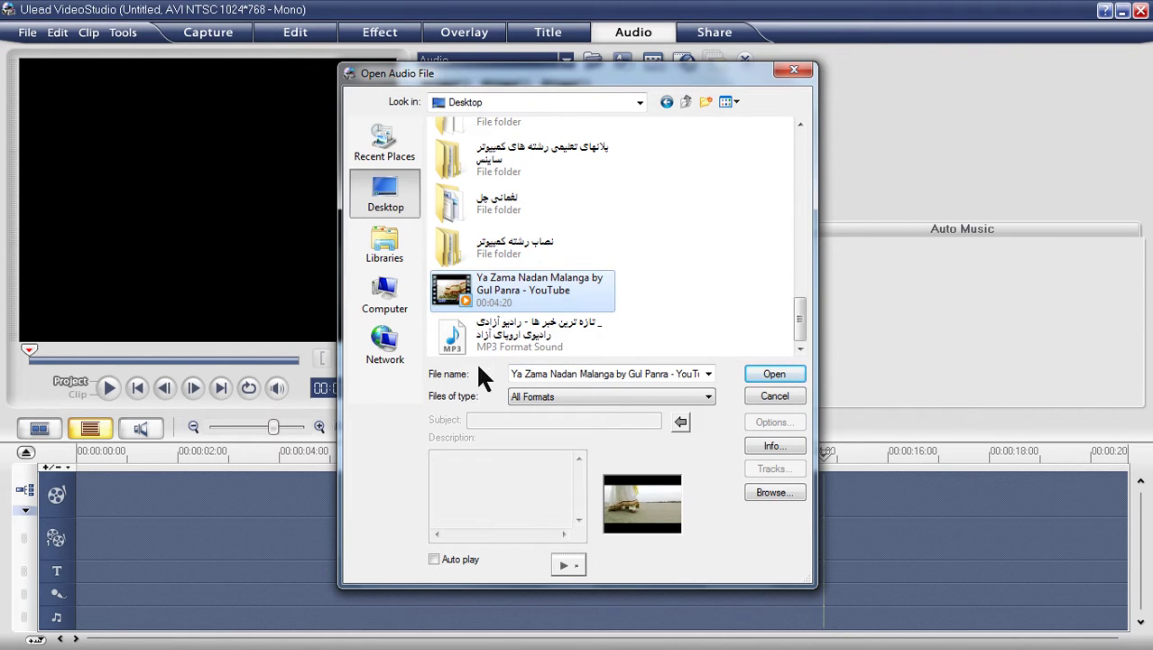
left_click(767, 374)
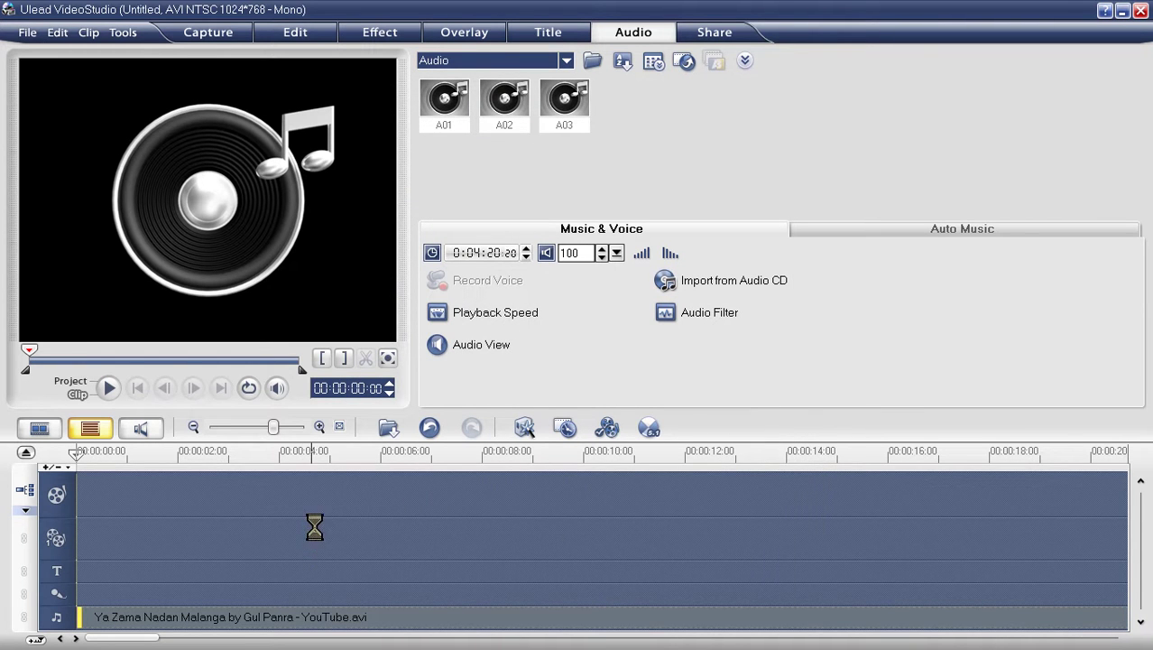
Play a few seconds of the music track clip, pause it, and delete the clip from the timeline
key("space")
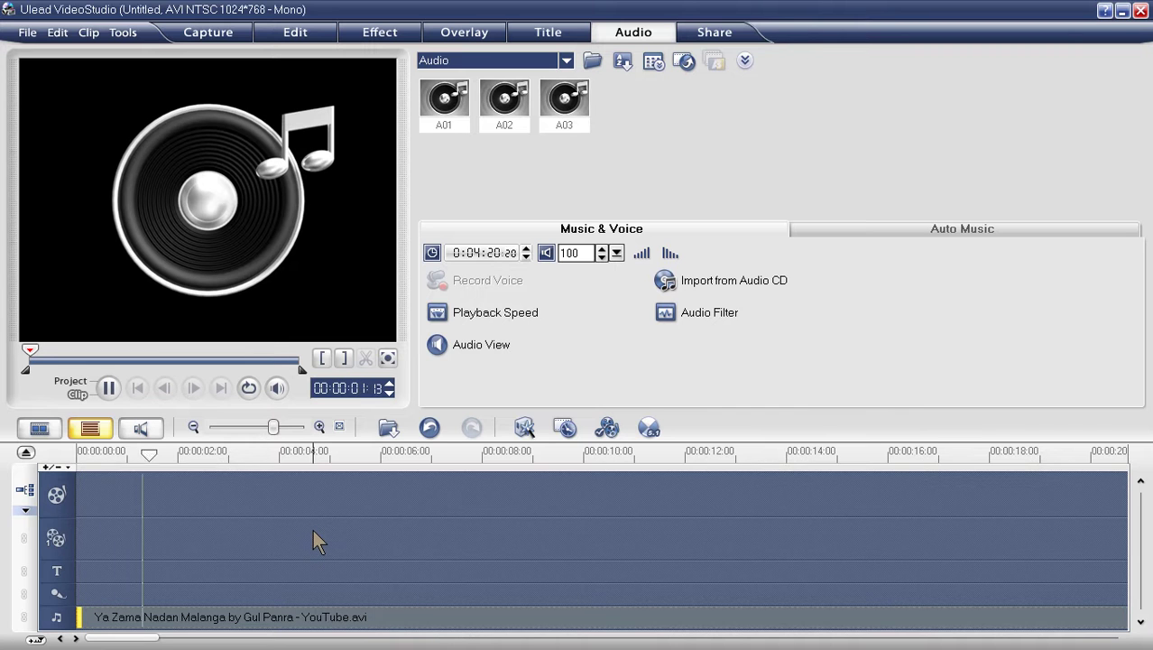
key("space")
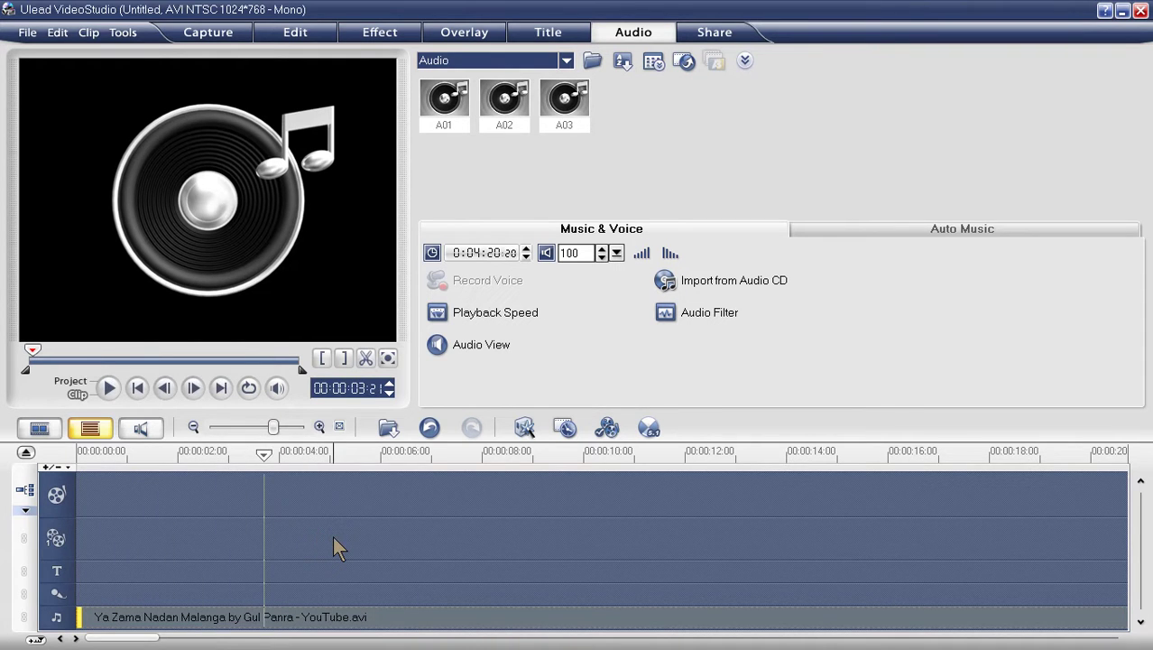
key("Delete")
Insert the first eight images from the Data > Pictures > Nagh p folder on the Transcend (H:) drive into the video track
left_click(387, 431)
left_click(408, 490)
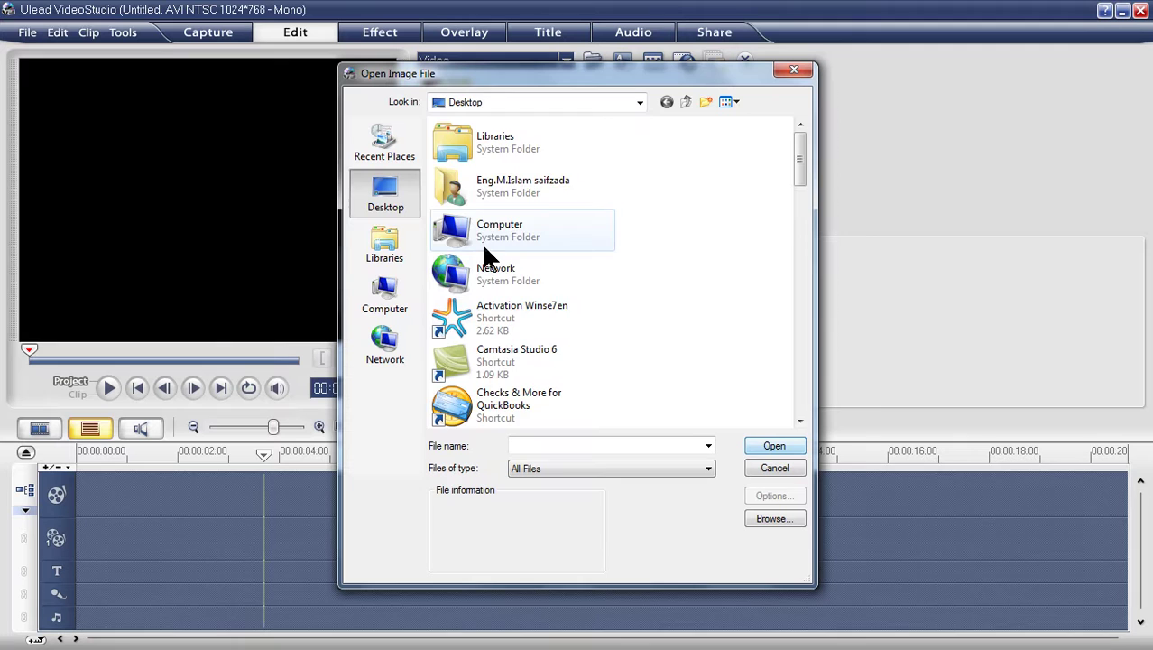
double_click(487, 230)
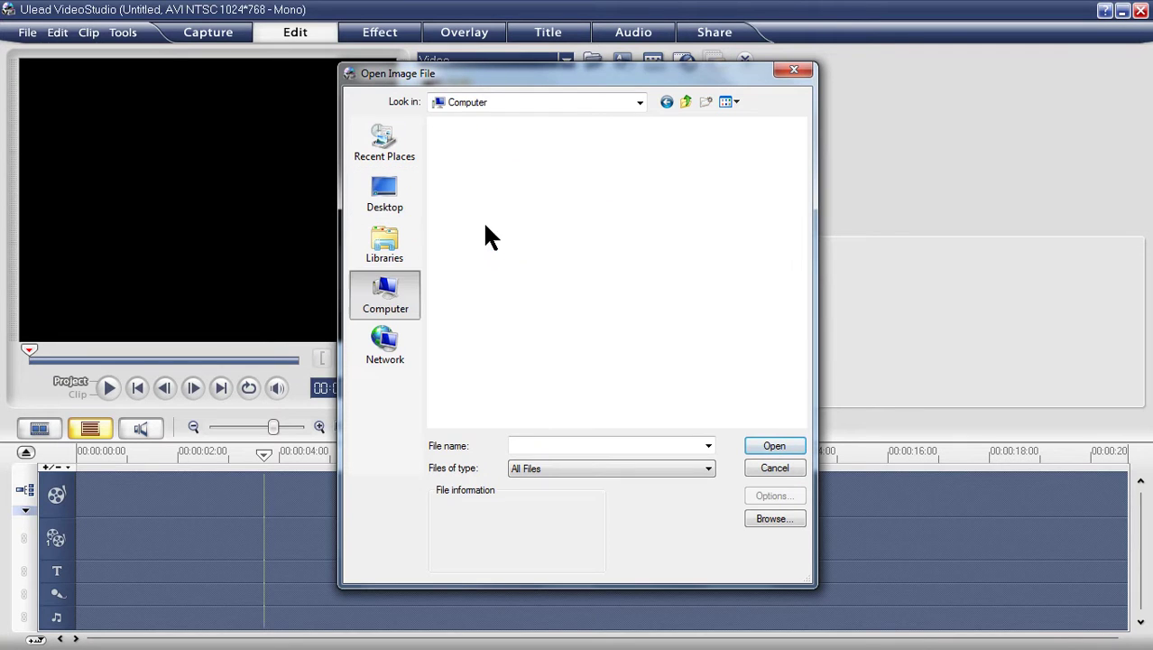
double_click(473, 328)
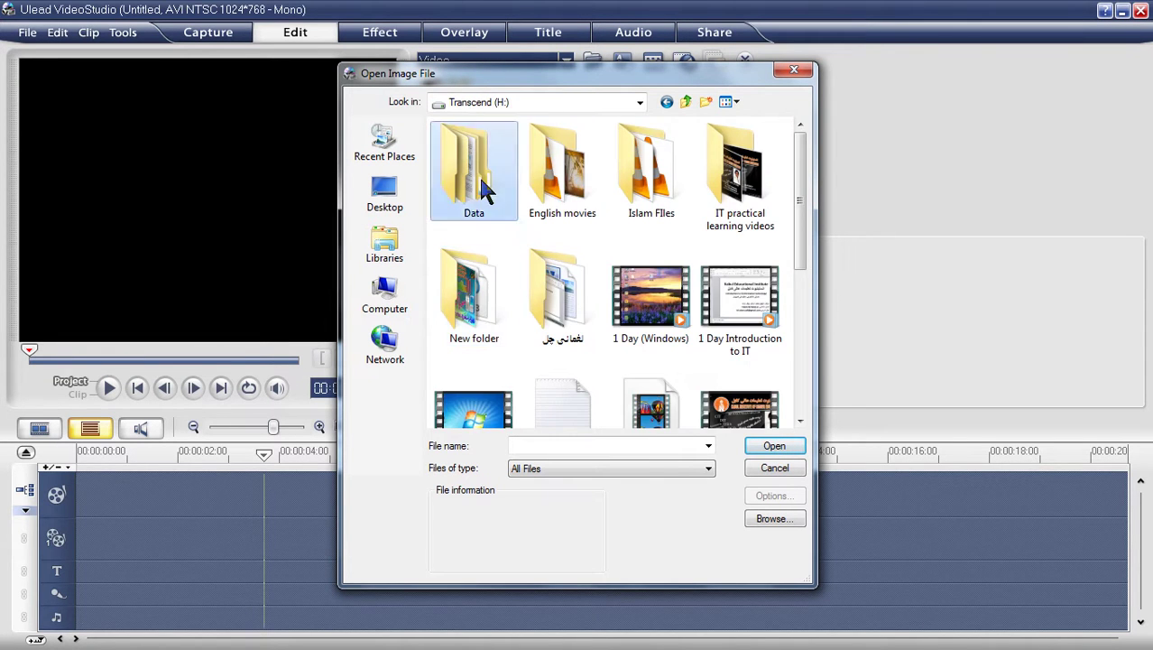
double_click(483, 190)
double_click(474, 256)
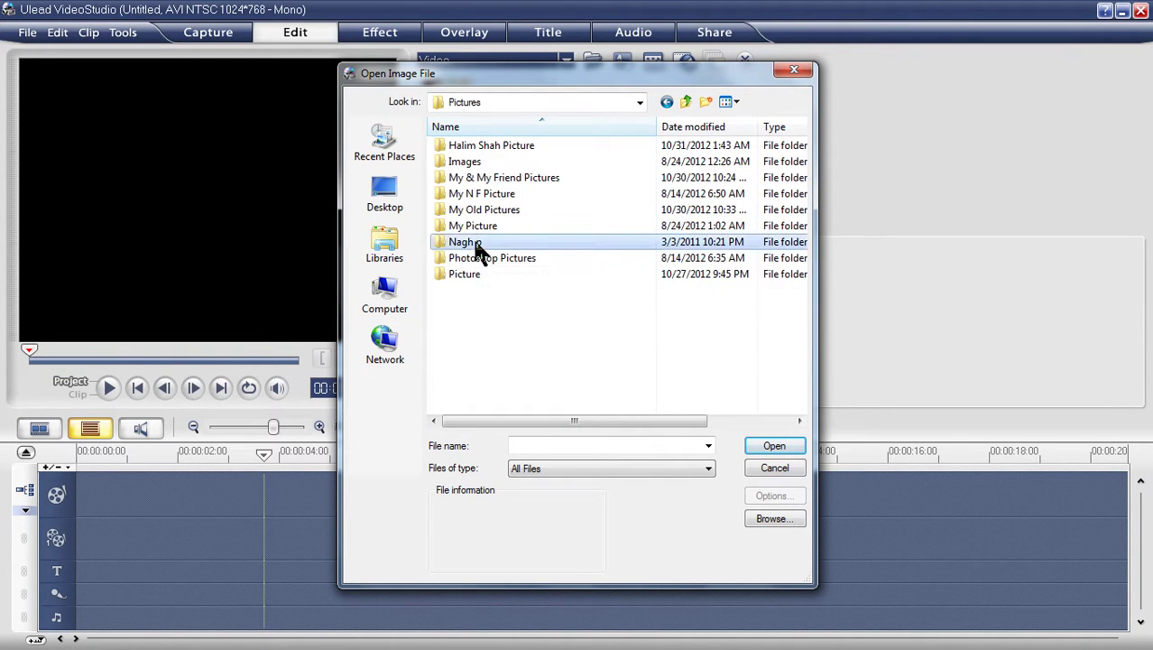
double_click(478, 250)
left_click_drag(768, 369, 451, 160)
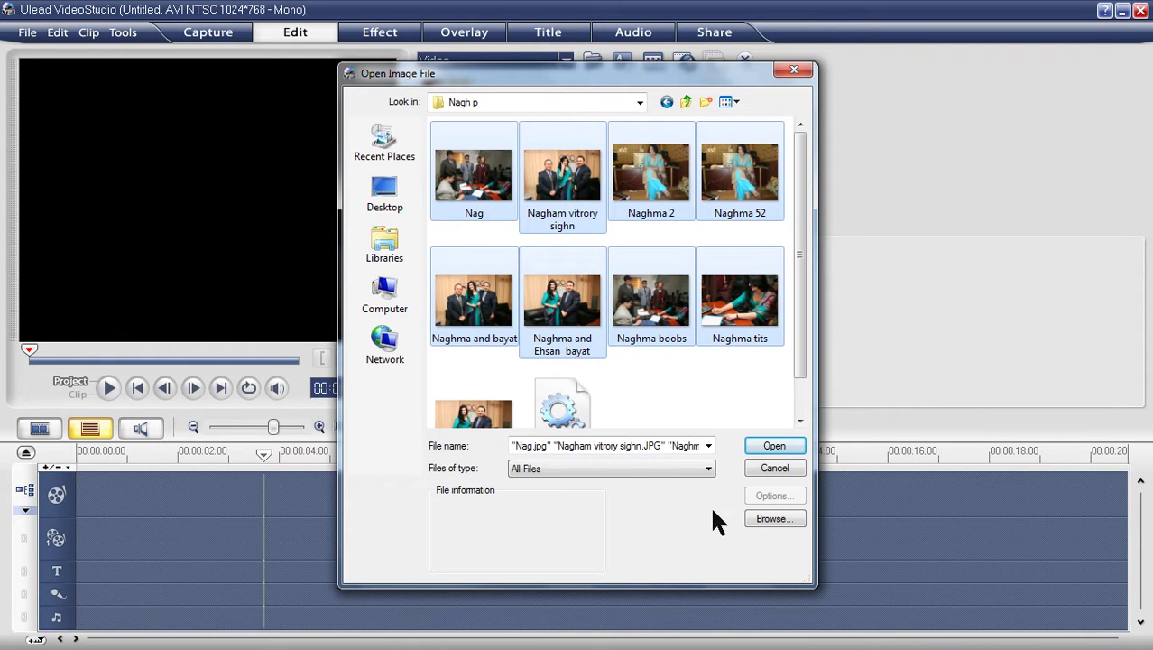
left_click(756, 443)
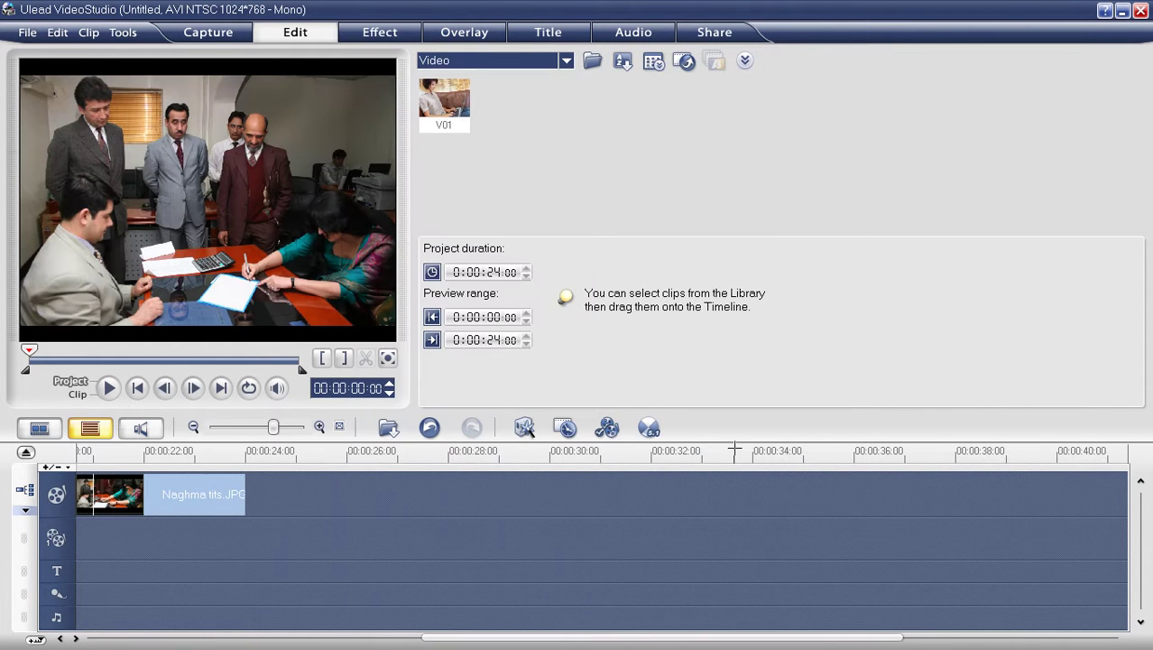
left_click_drag(493, 639, 83, 632)
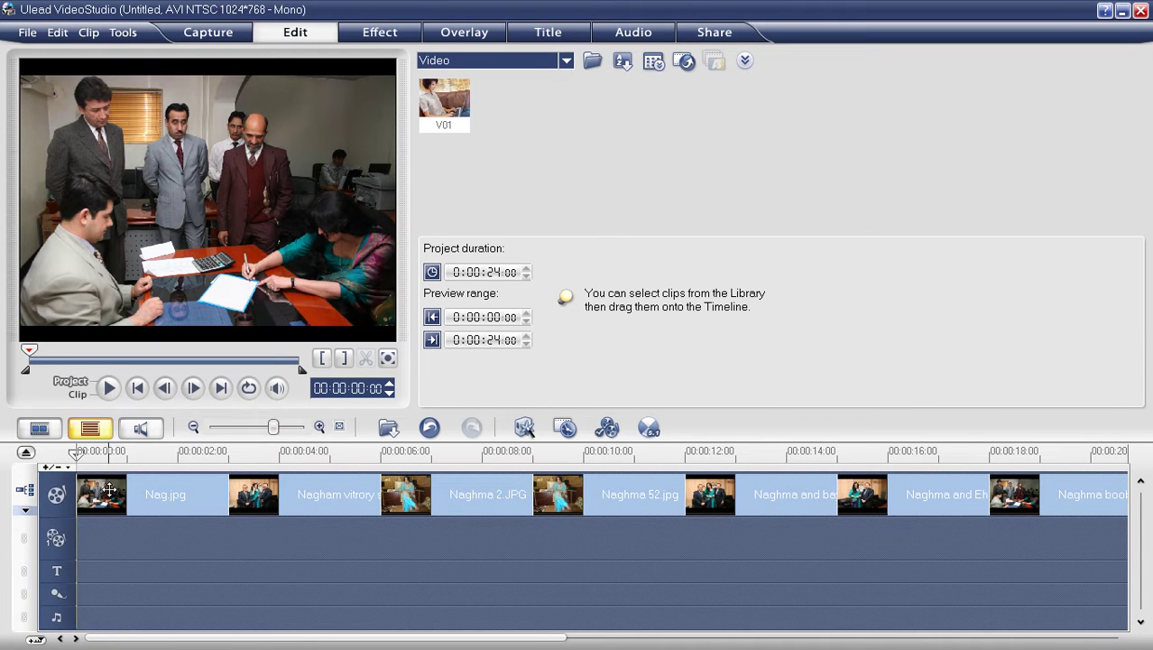
Insert the Desktop video "Ya Zama Nadan Malanga by Gul Panra - YouTube" at the start of the overlay track and split off its audio
left_click(388, 428)
left_click(437, 453)
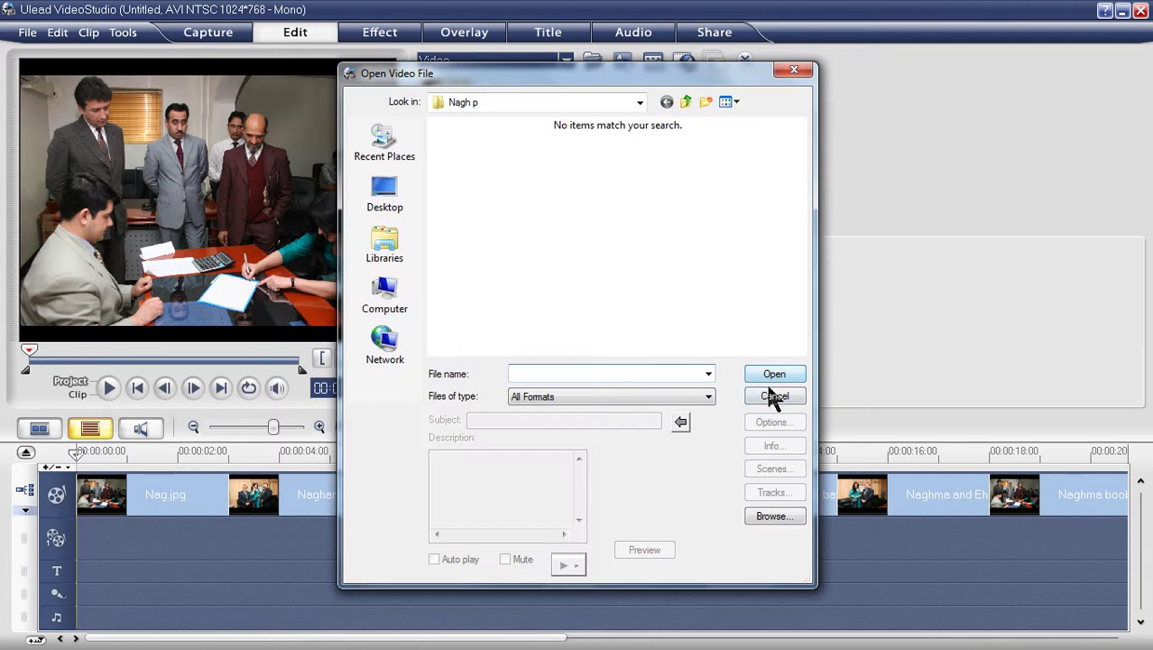
left_click(385, 193)
left_click_drag(801, 154, 763, 334)
double_click(540, 330)
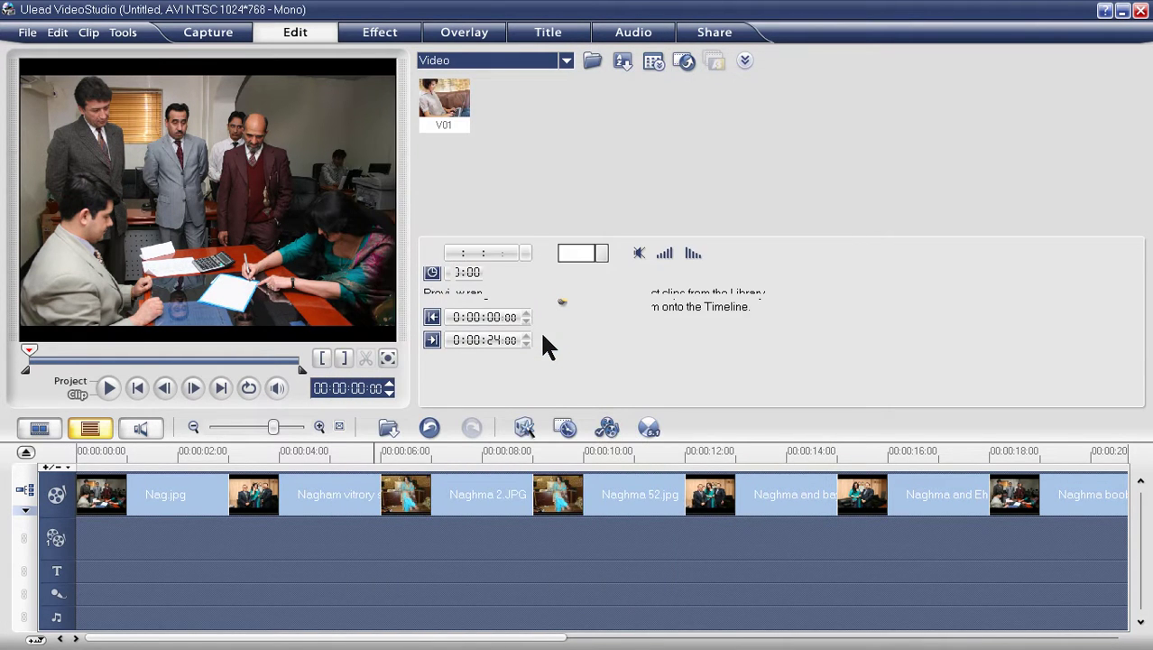
left_click_drag(552, 550, 79, 544)
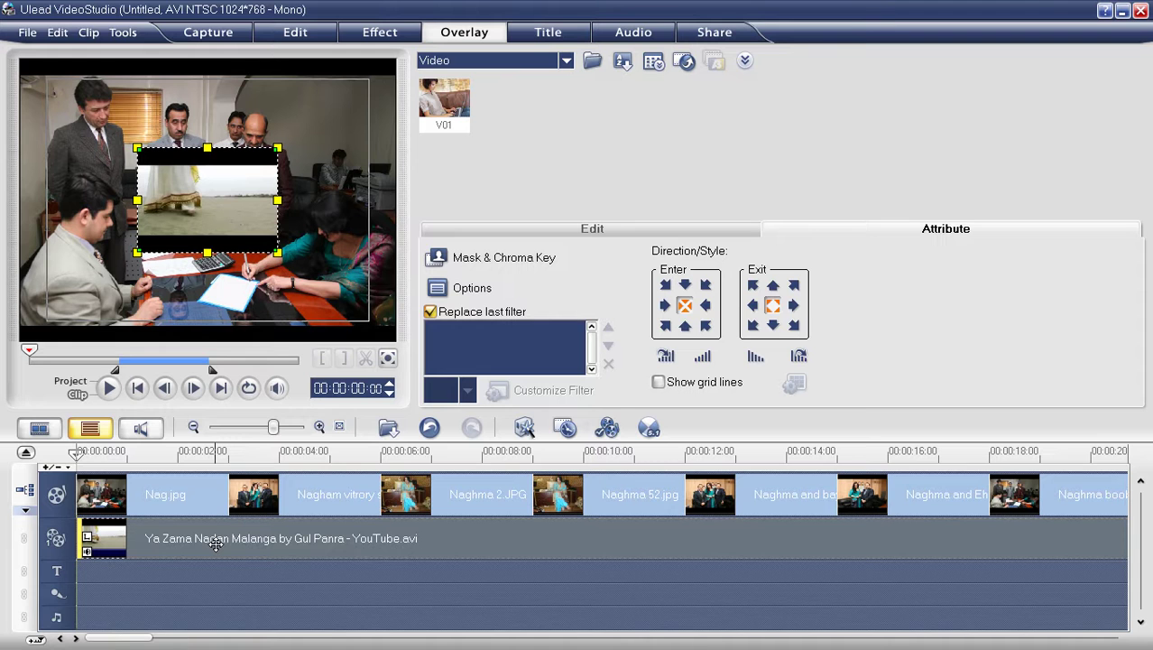
left_click(494, 233)
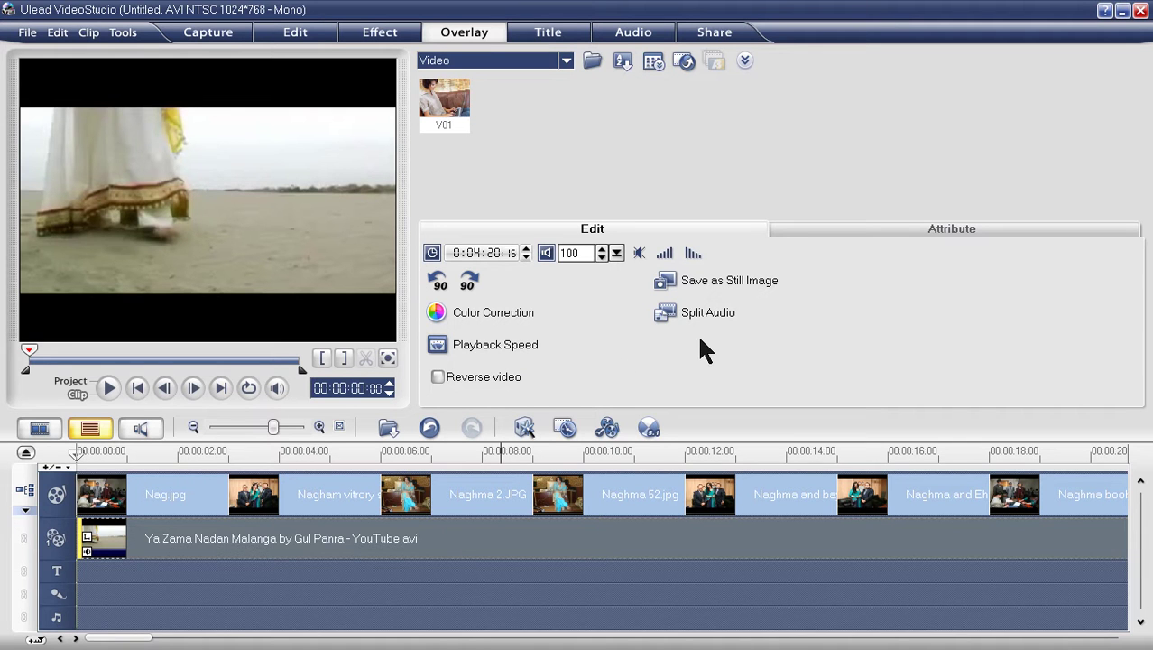
left_click(702, 308)
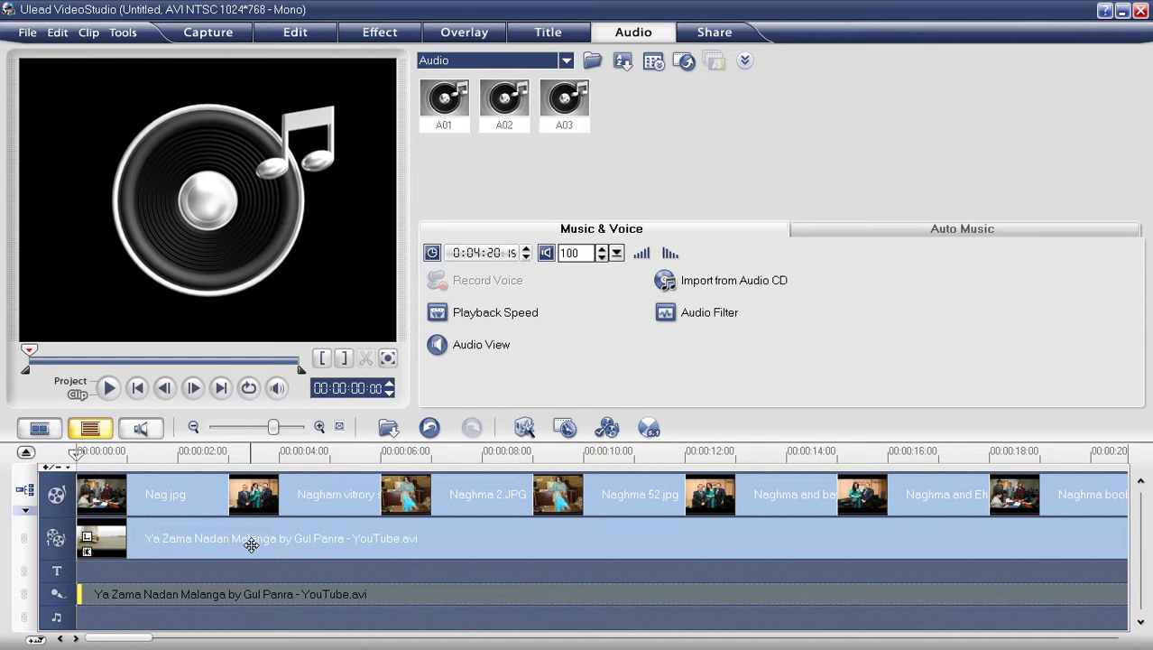
Delete the video clip from the overlay track and its split audio clip from the voice track
left_click(260, 541)
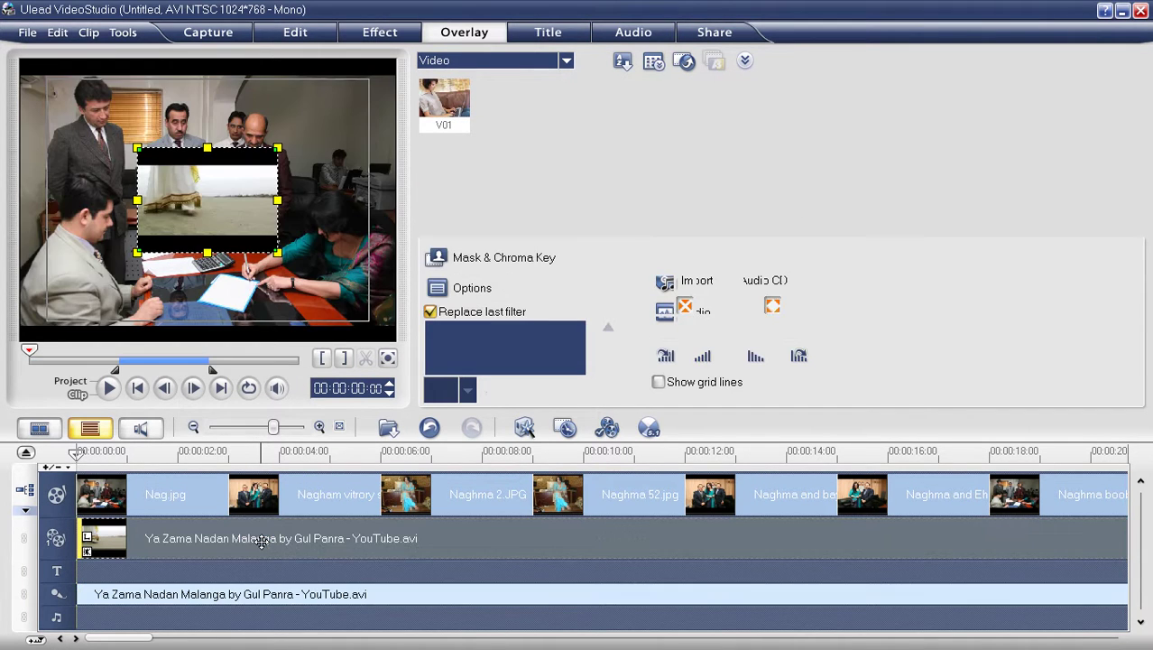
key("Delete")
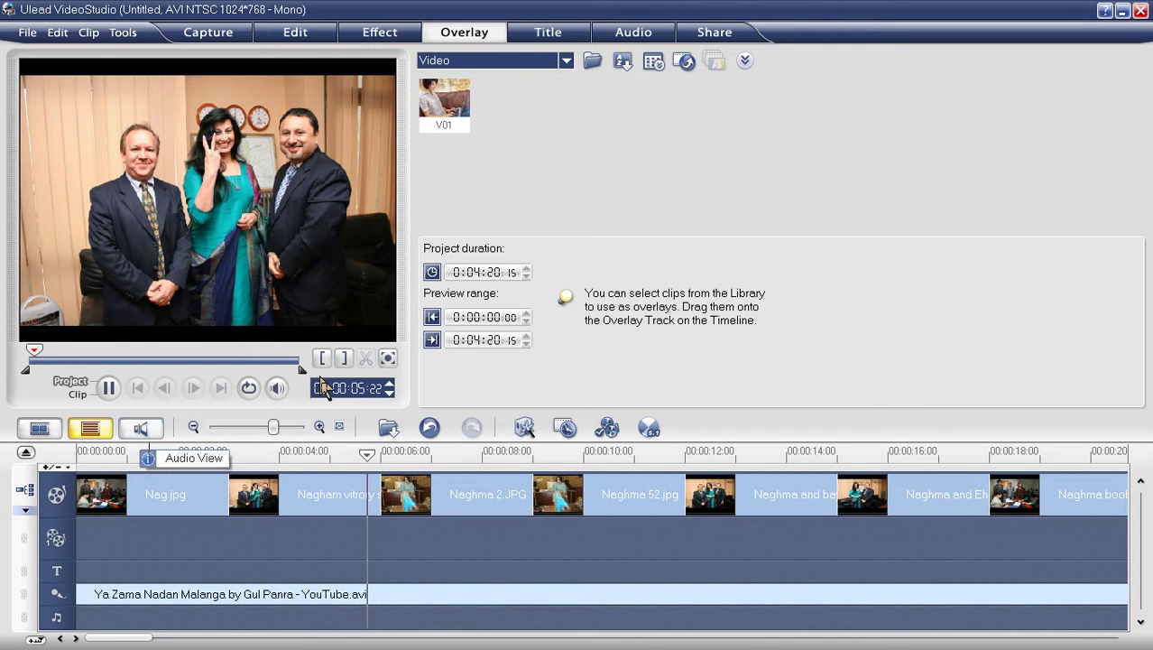
left_click(412, 592)
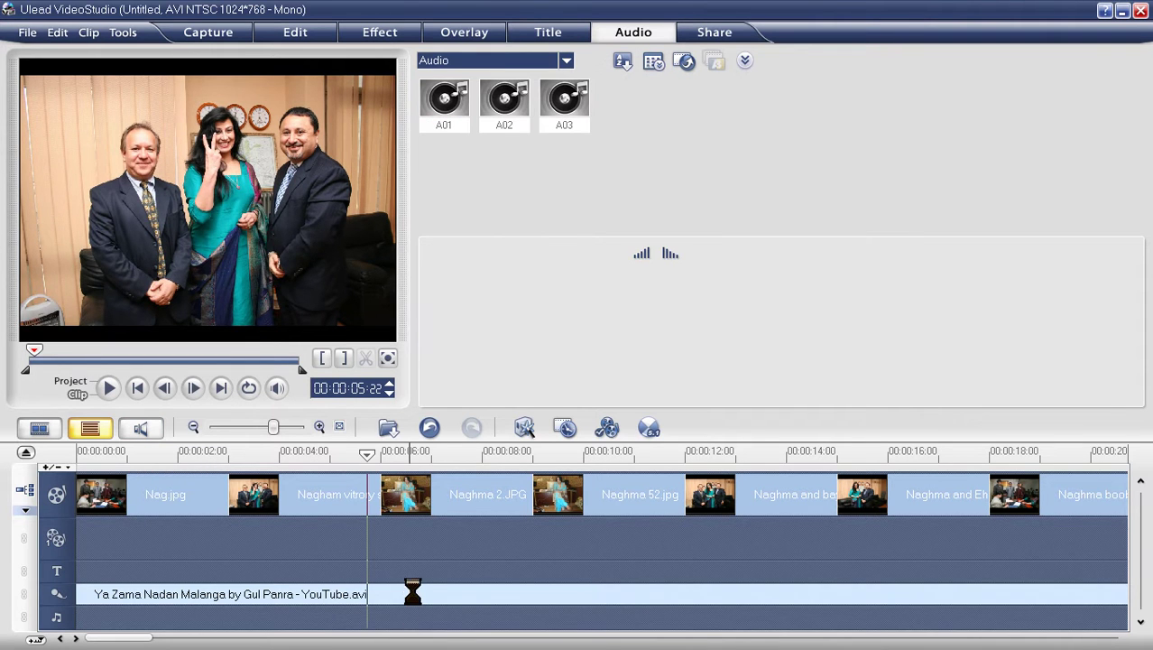
key("Delete")
Insert the audio of the Desktop video "Ya Zama Nadan Malanga by Gul Panra - YouTube" into the voice track
left_click(387, 427)
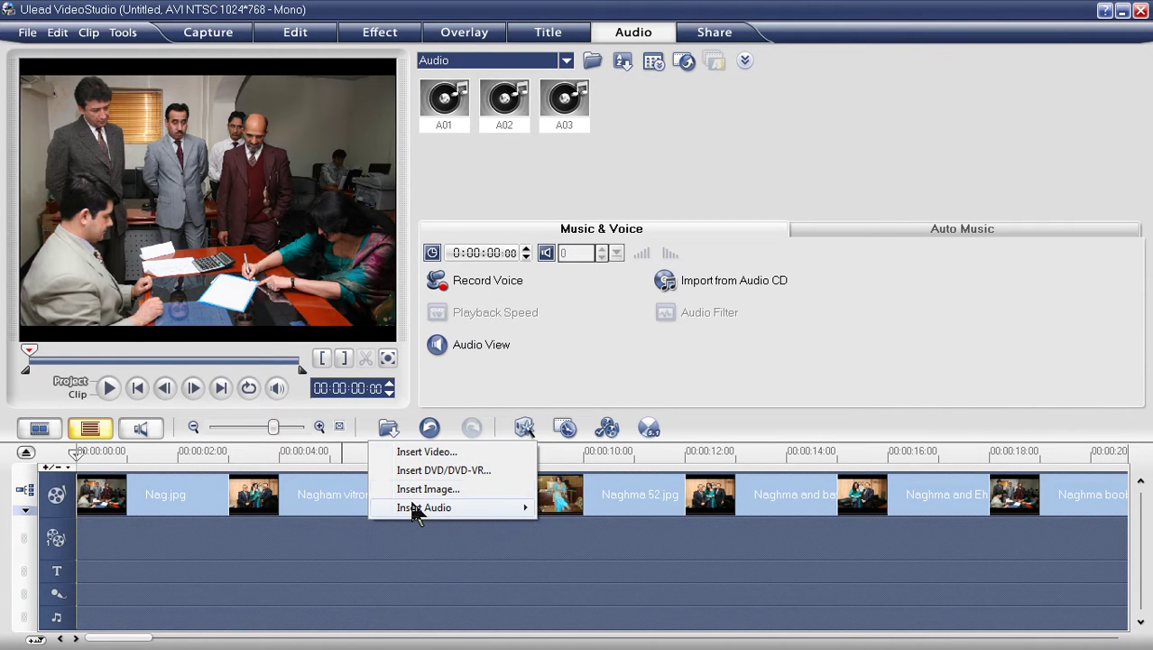
mouse_move(420, 513)
left_click(596, 507)
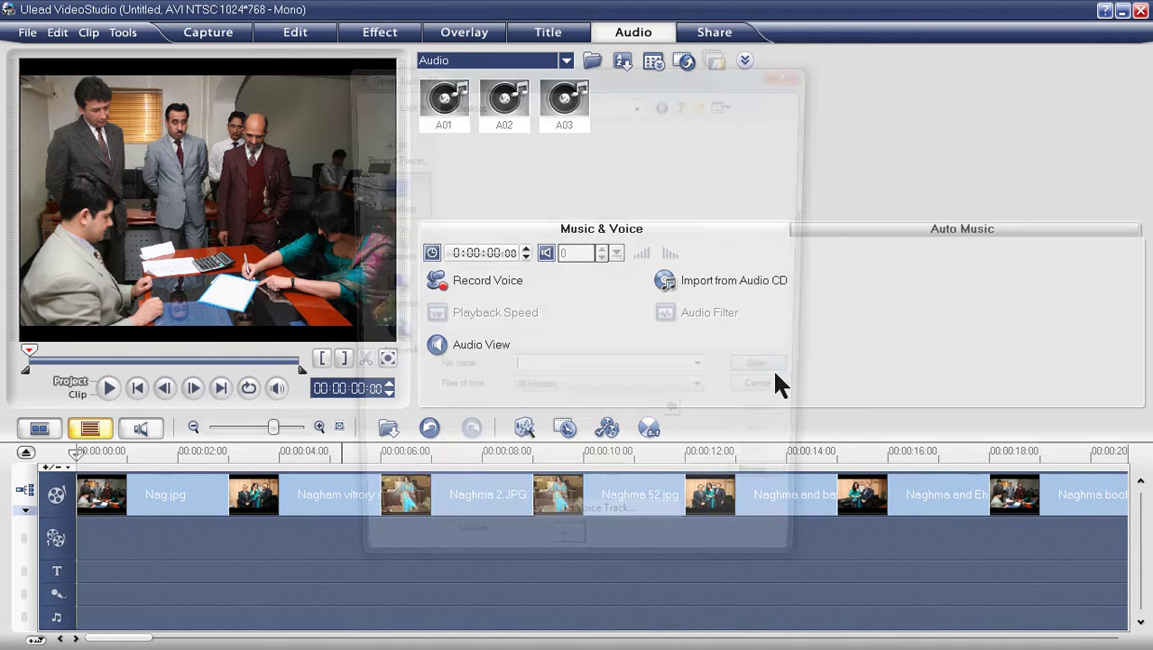
left_click_drag(801, 155, 805, 310)
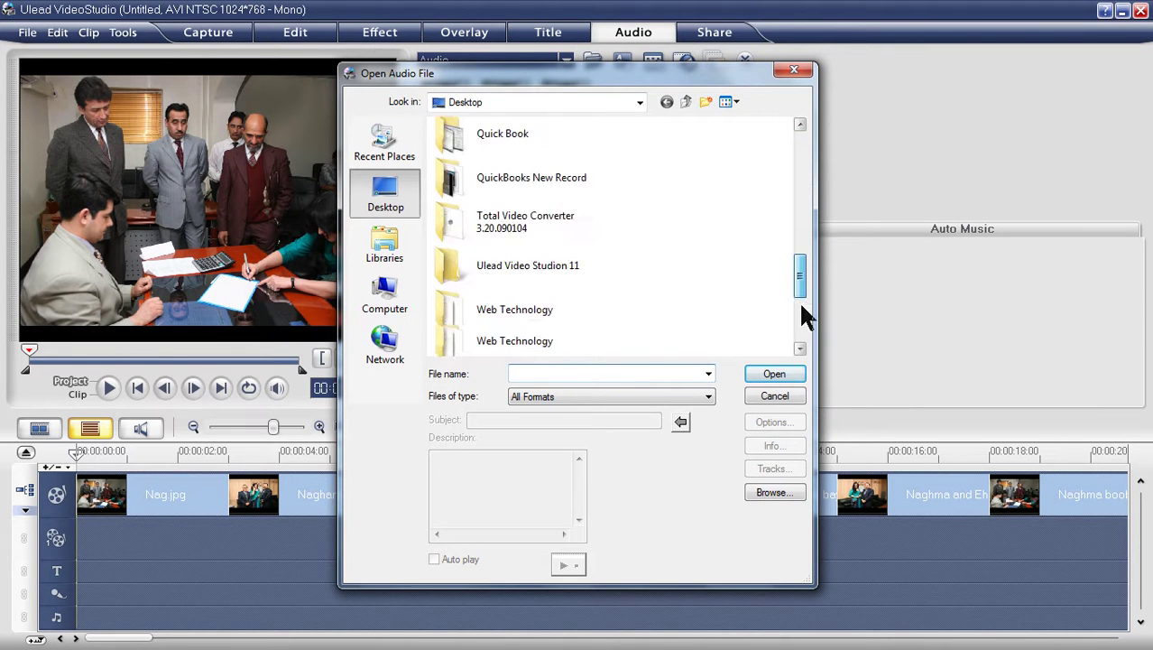
double_click(548, 299)
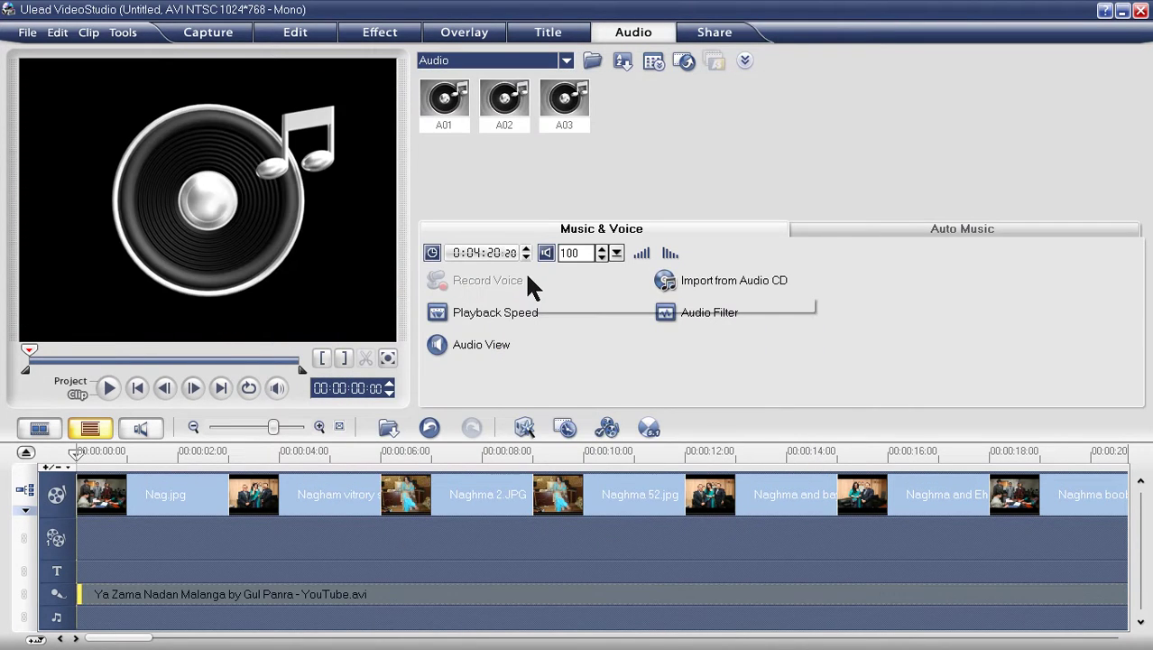
Play a few seconds of the voice track clip, pause it, and delete all clips from the timeline
key("space")
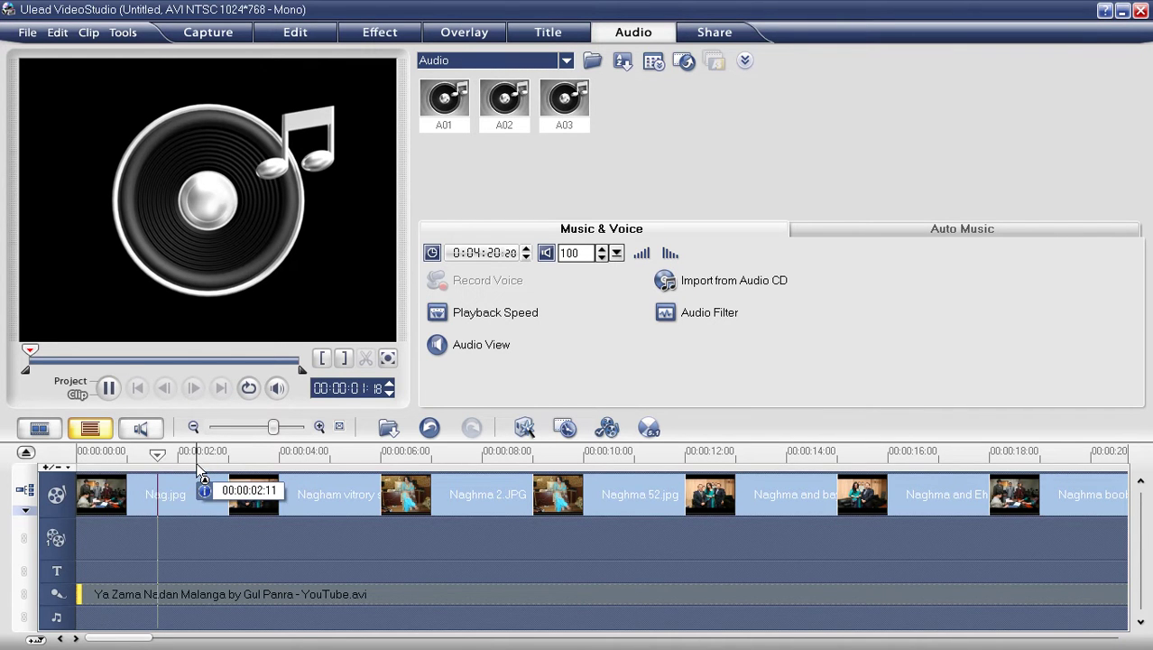
key("space")
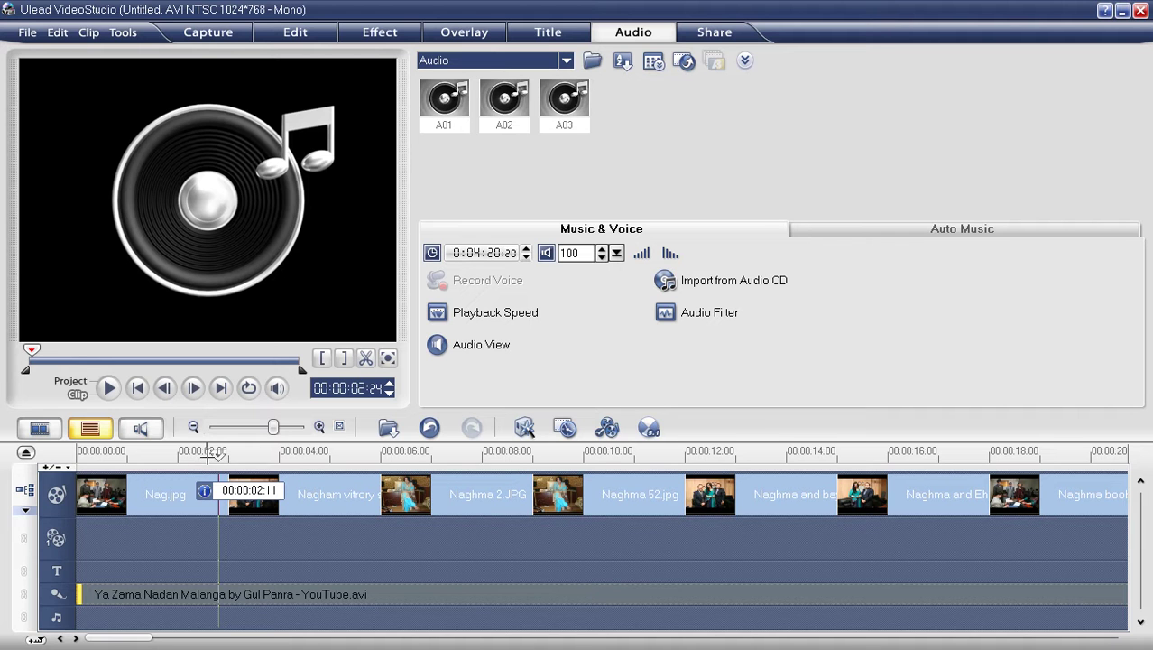
left_click(207, 455)
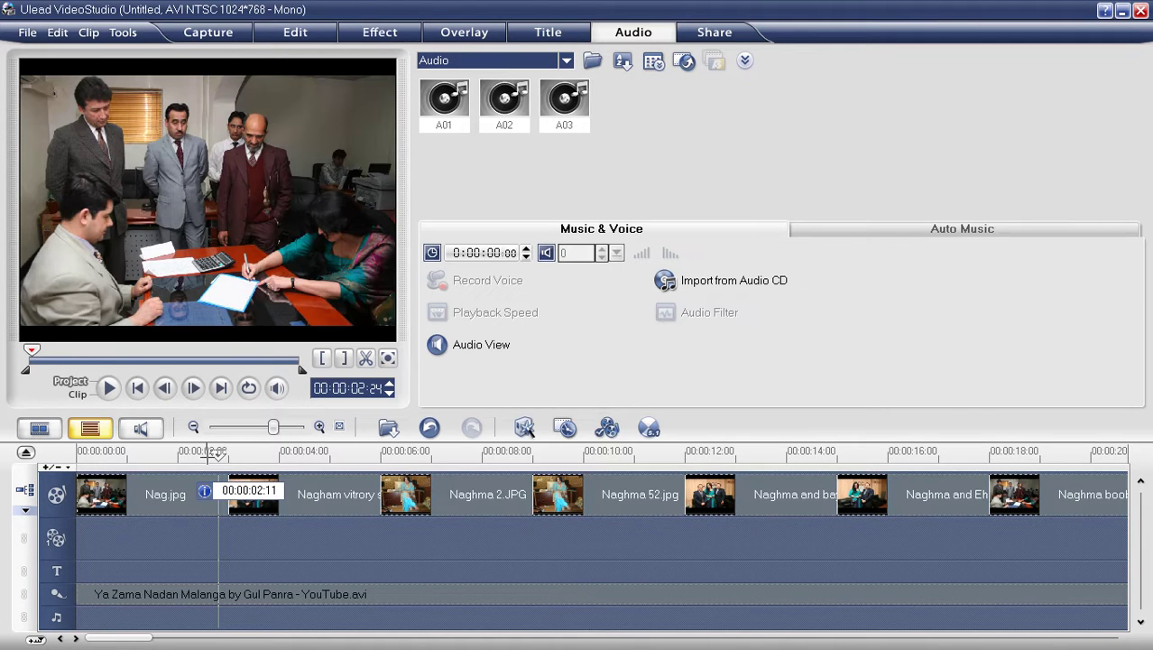
key("Delete")
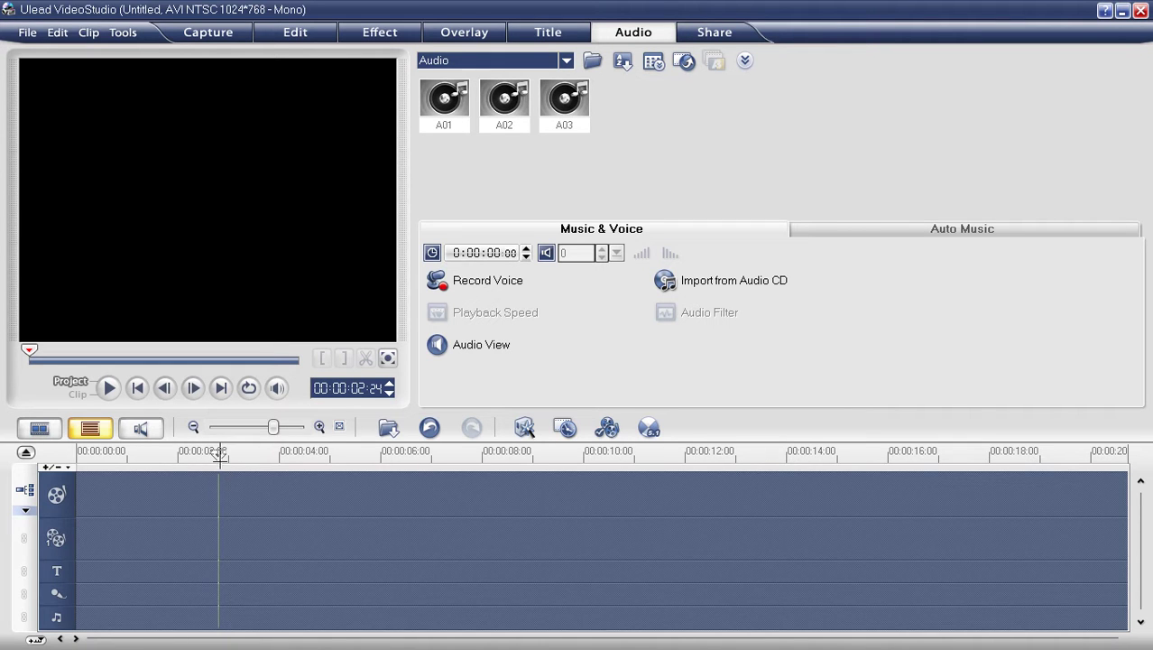
Return the playhead to the start and browse for images in Data > Pictures > Photoshop Pictures > Ballywood Boys on the Transcend (H:) drive
left_click_drag(216, 456, 70, 453)
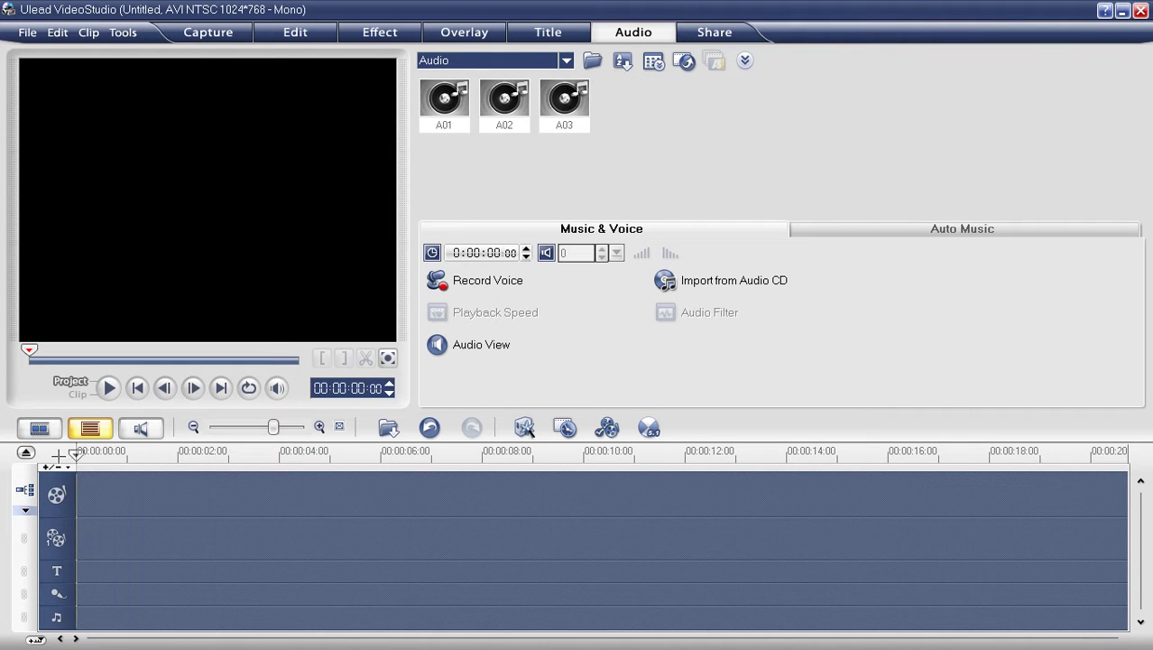
left_click(384, 424)
left_click(421, 489)
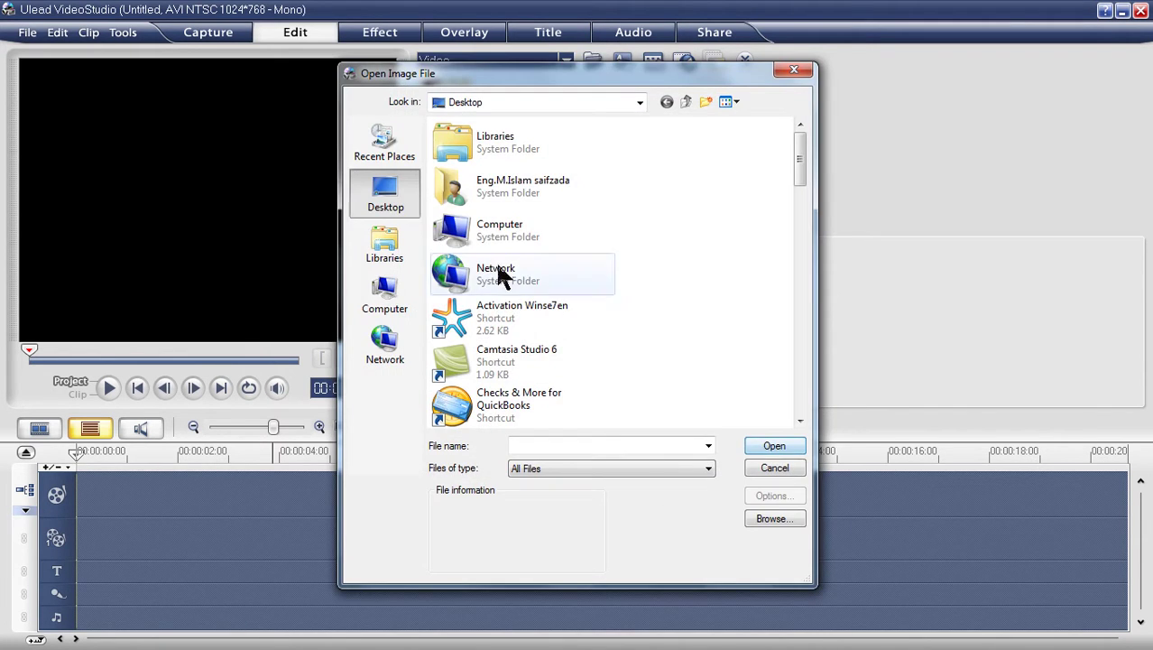
double_click(487, 230)
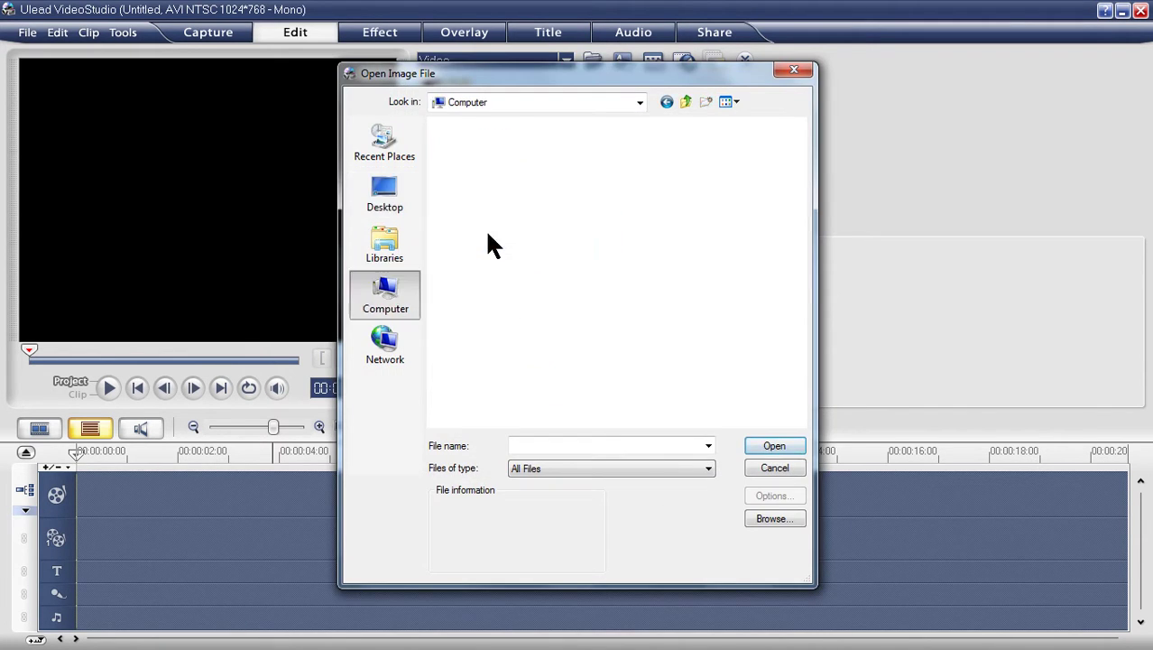
double_click(516, 334)
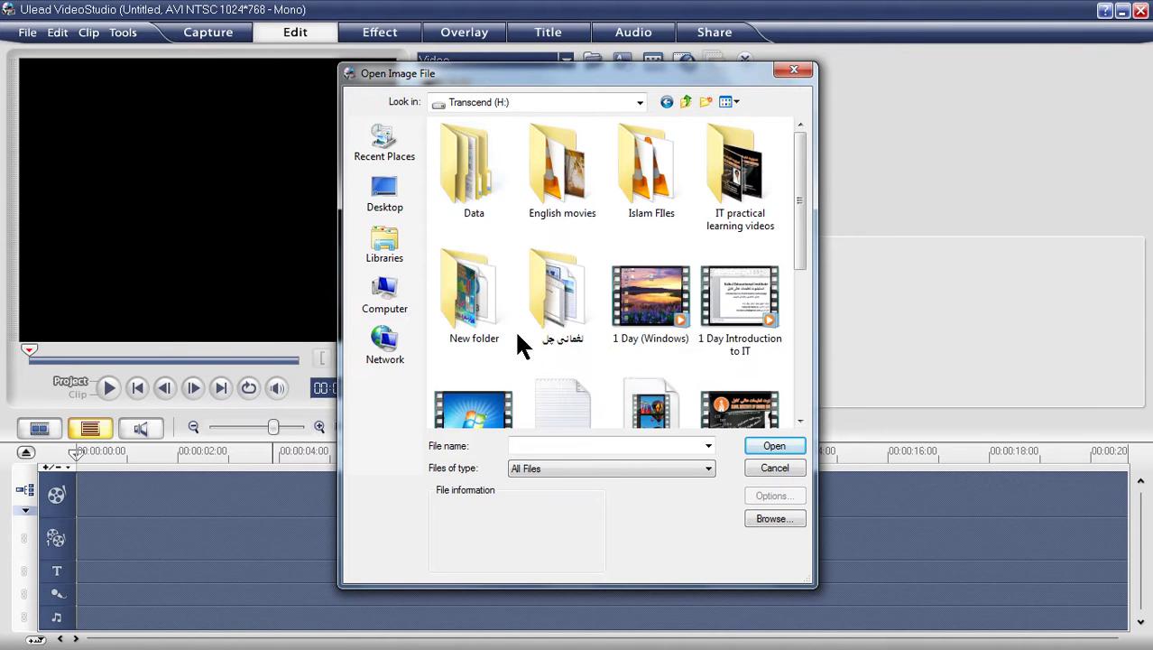
double_click(484, 193)
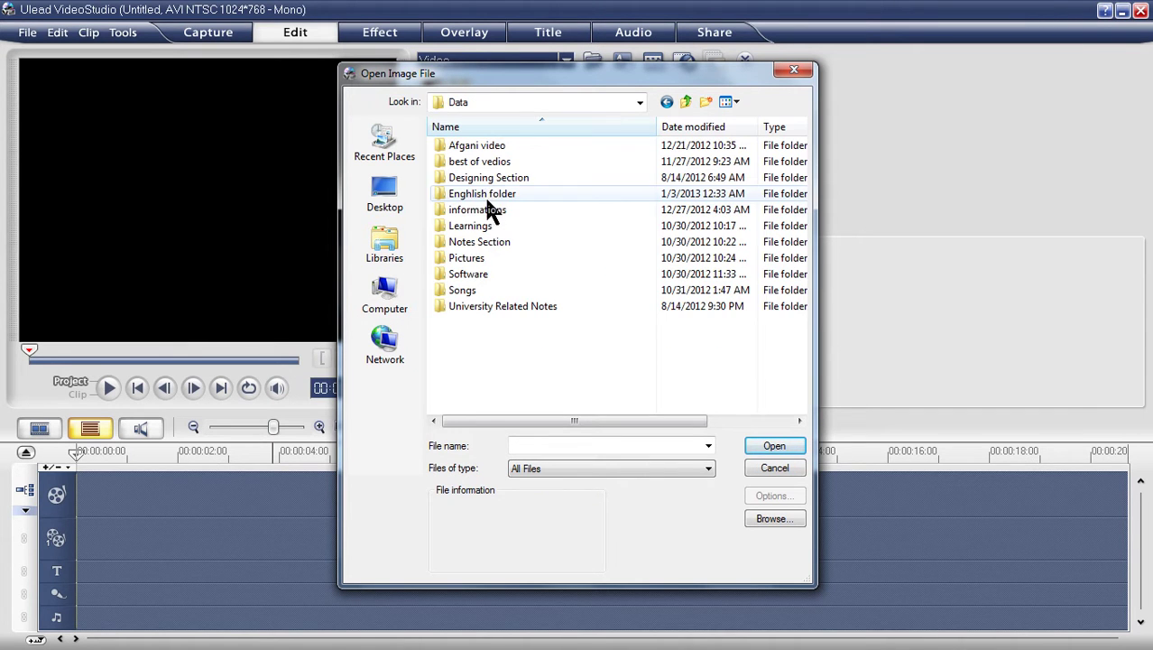
double_click(473, 258)
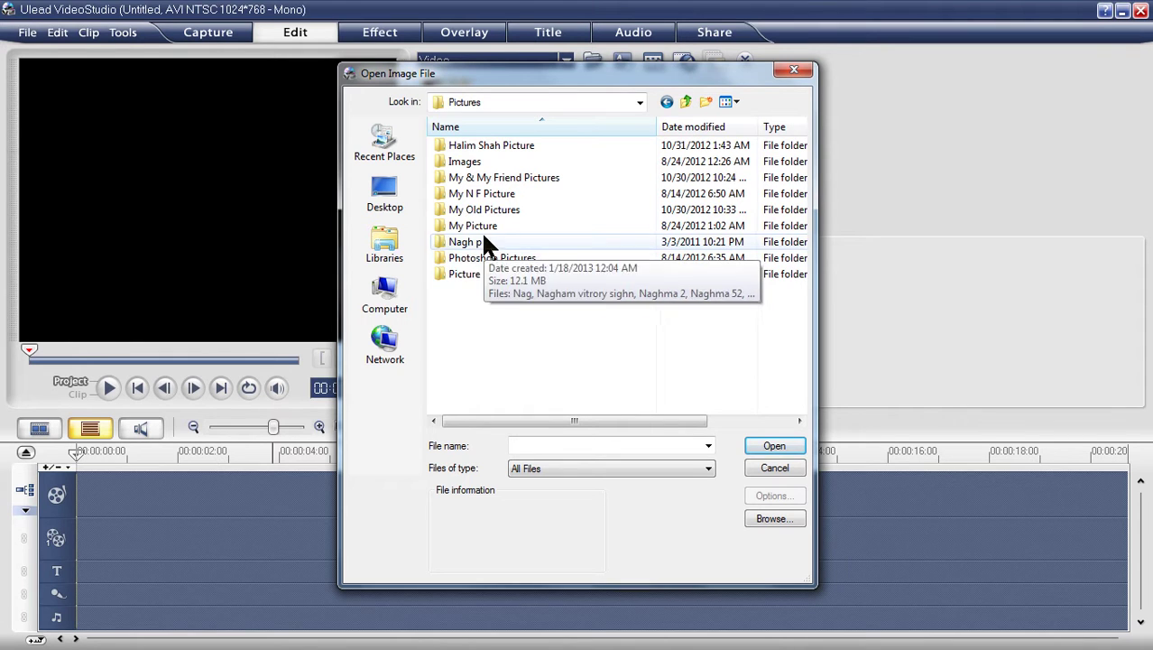
left_click(487, 261)
double_click(488, 260)
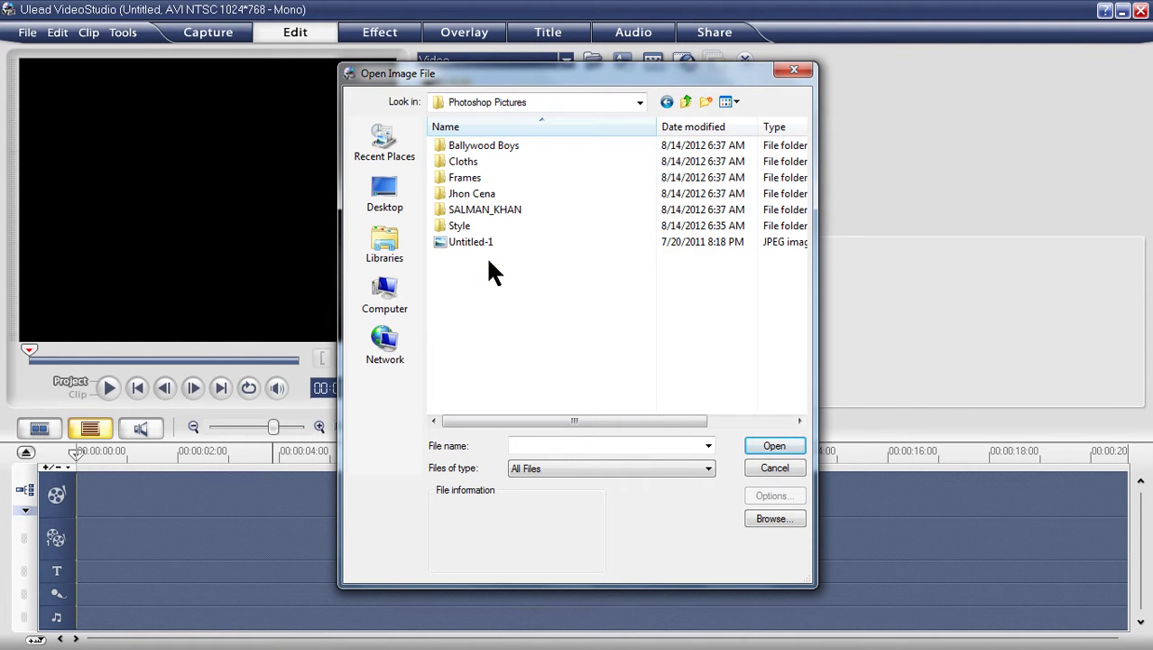
double_click(491, 145)
Insert the eight images from hri37v through HRITHIK3 in the Ballywood Boys folder into the video track
left_click(735, 304)
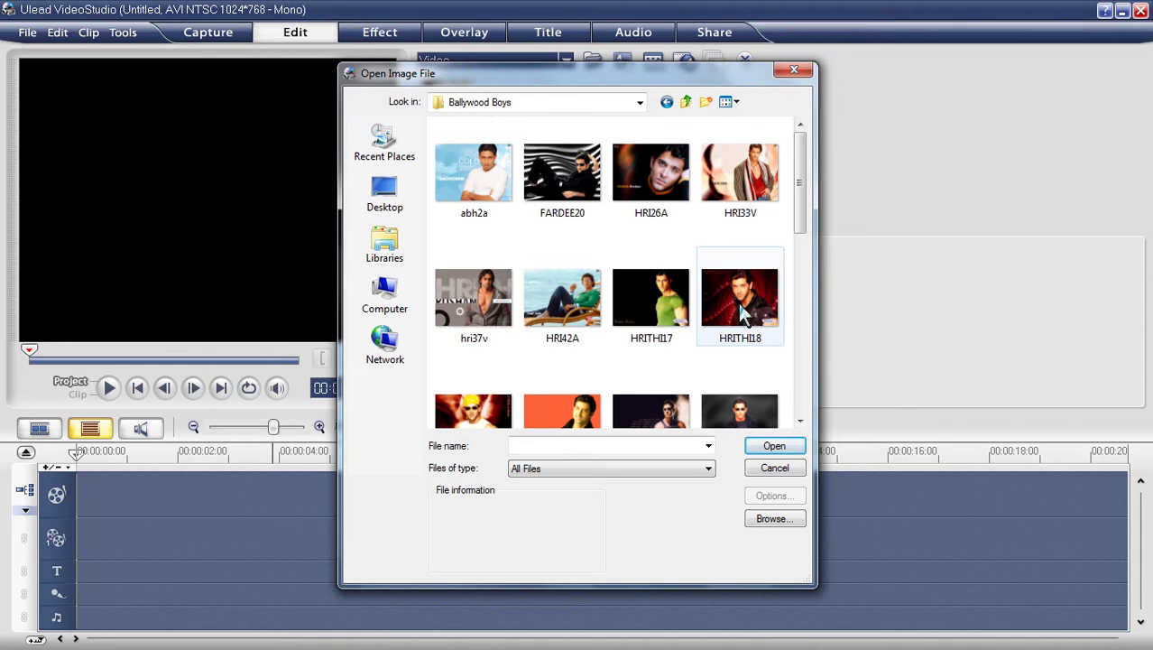
left_click(638, 298, "ctrl")
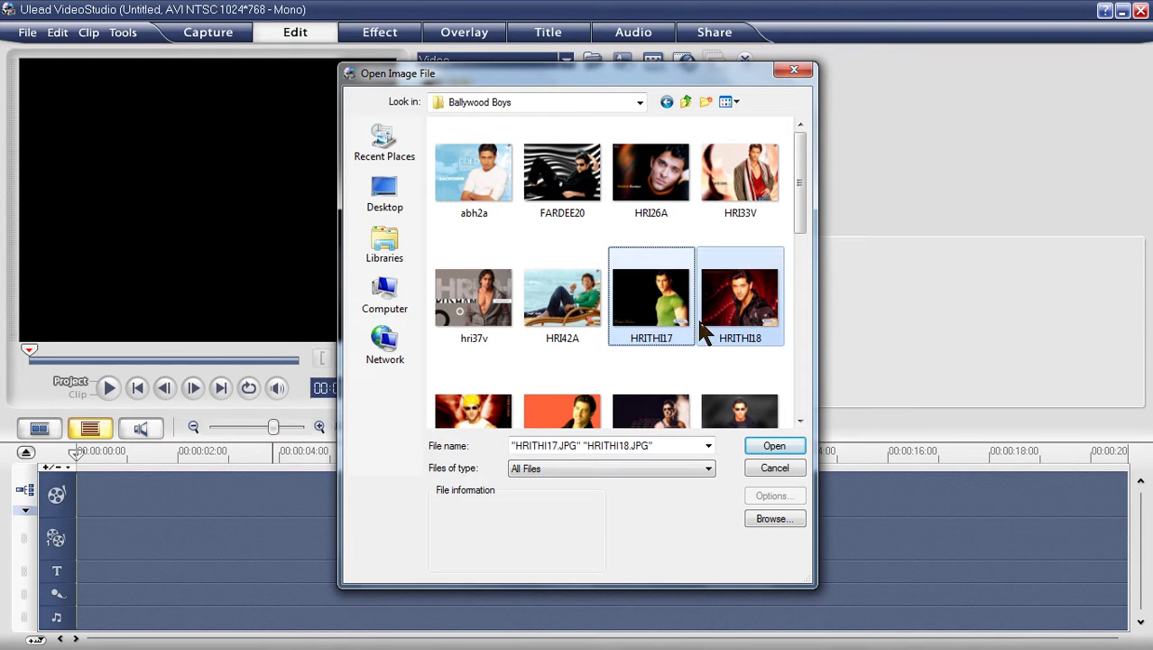
left_click(561, 298, "ctrl")
left_click(485, 287, "ctrl")
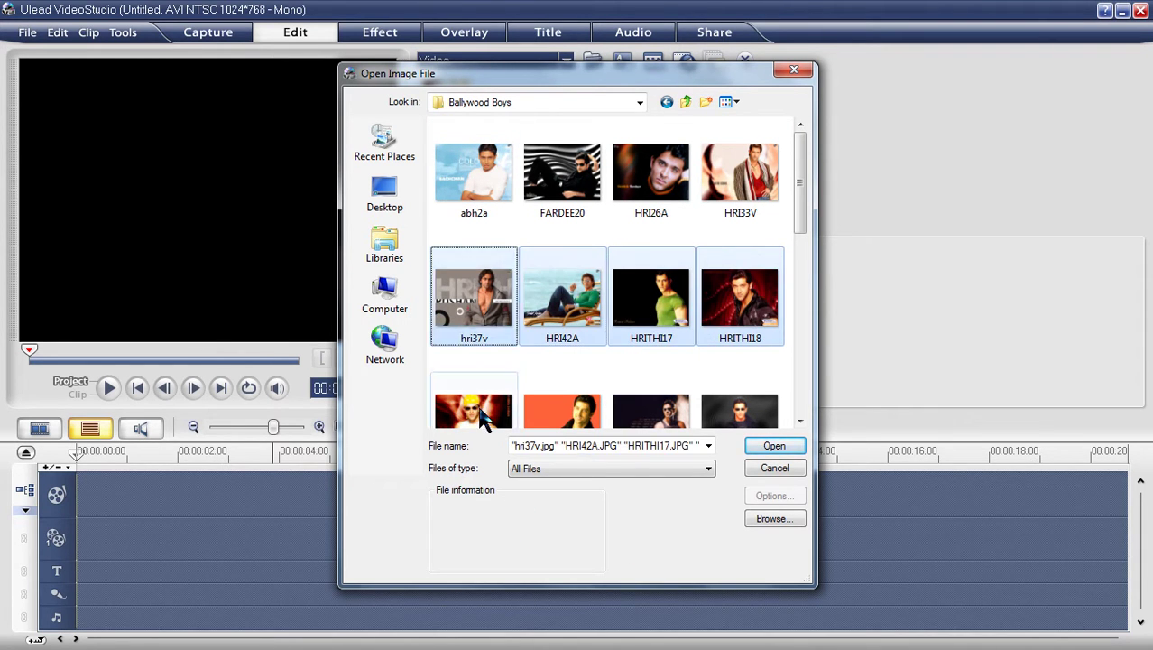
left_click(485, 411, "ctrl")
left_click(544, 397, "ctrl")
left_click(651, 379, "ctrl")
left_click(747, 375, "ctrl")
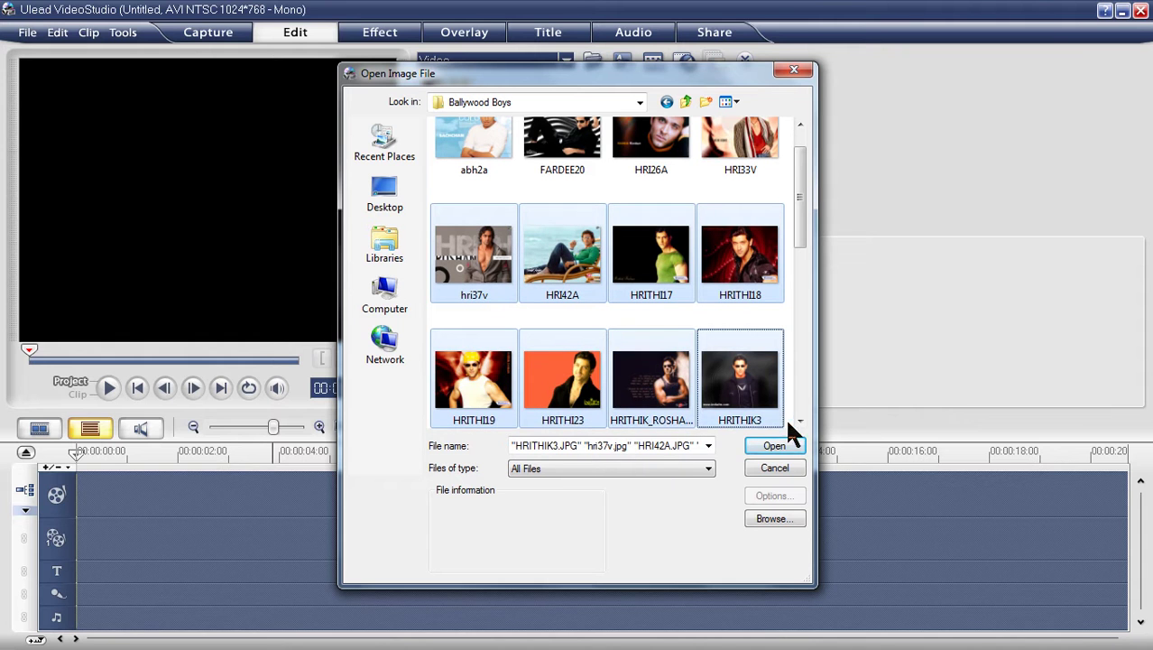
left_click(777, 445)
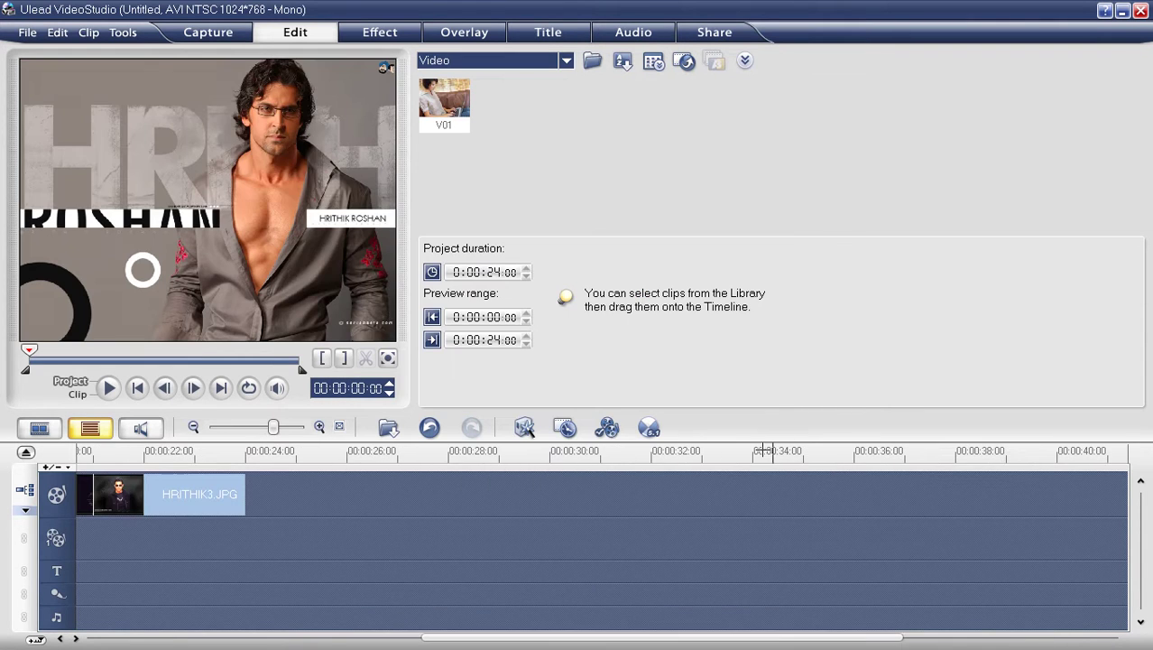
Play the first seconds of the image sequence, stop it, and select the hri37v.jpg clip in the video track
left_click_drag(487, 642, 82, 637)
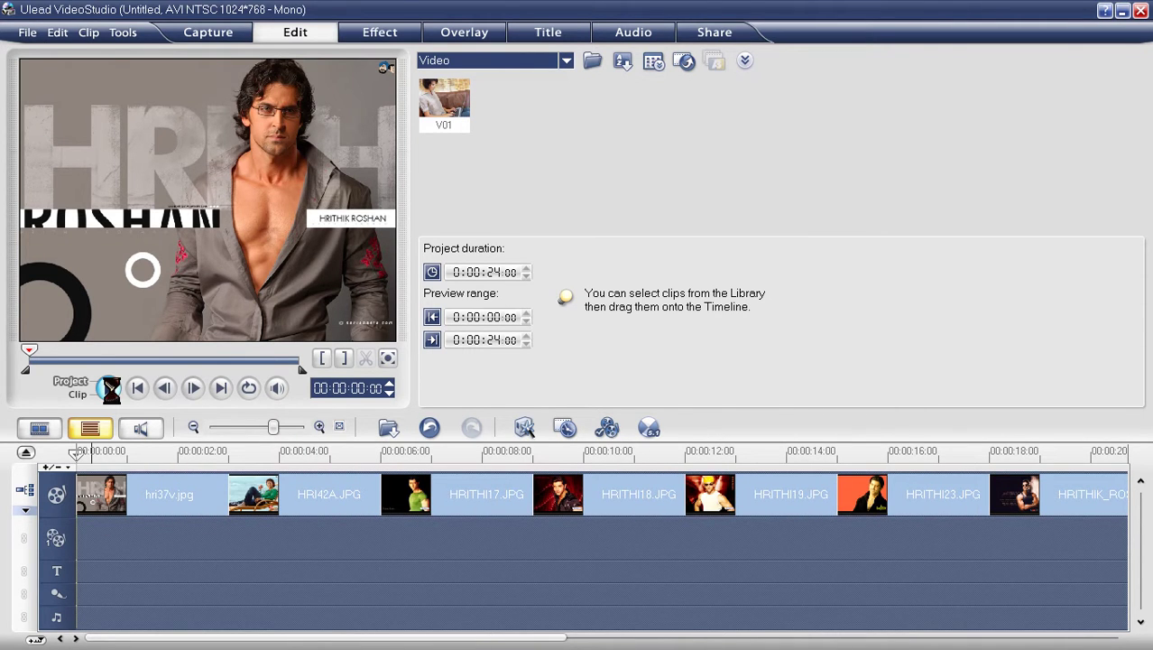
left_click(109, 387)
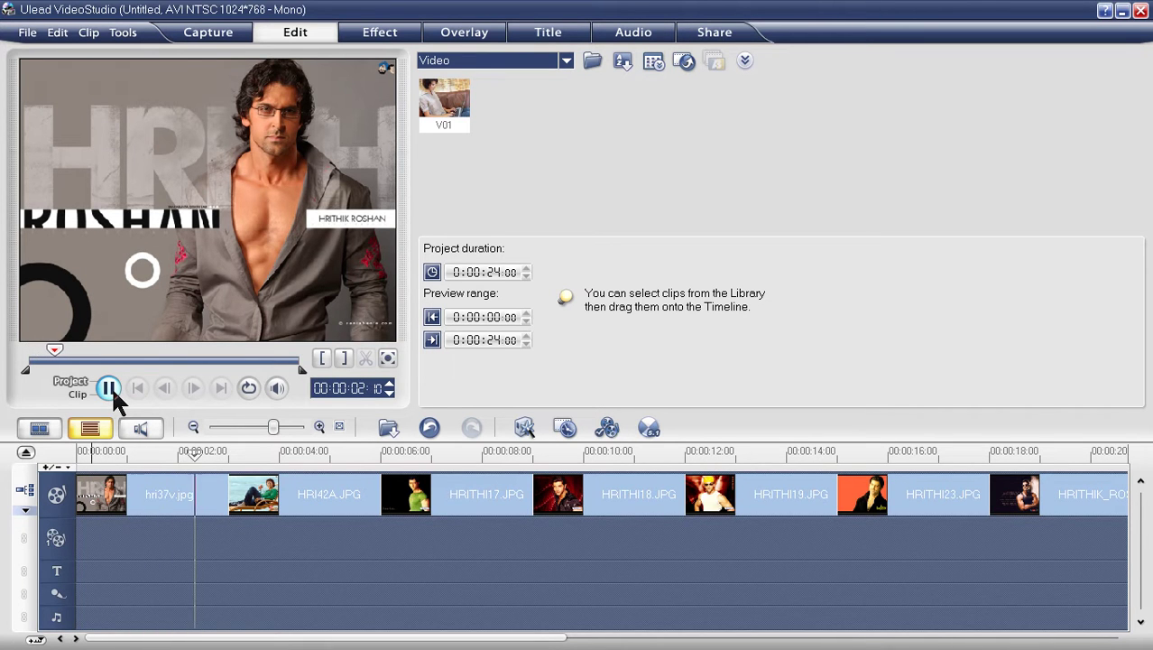
left_click(109, 387)
left_click(246, 482)
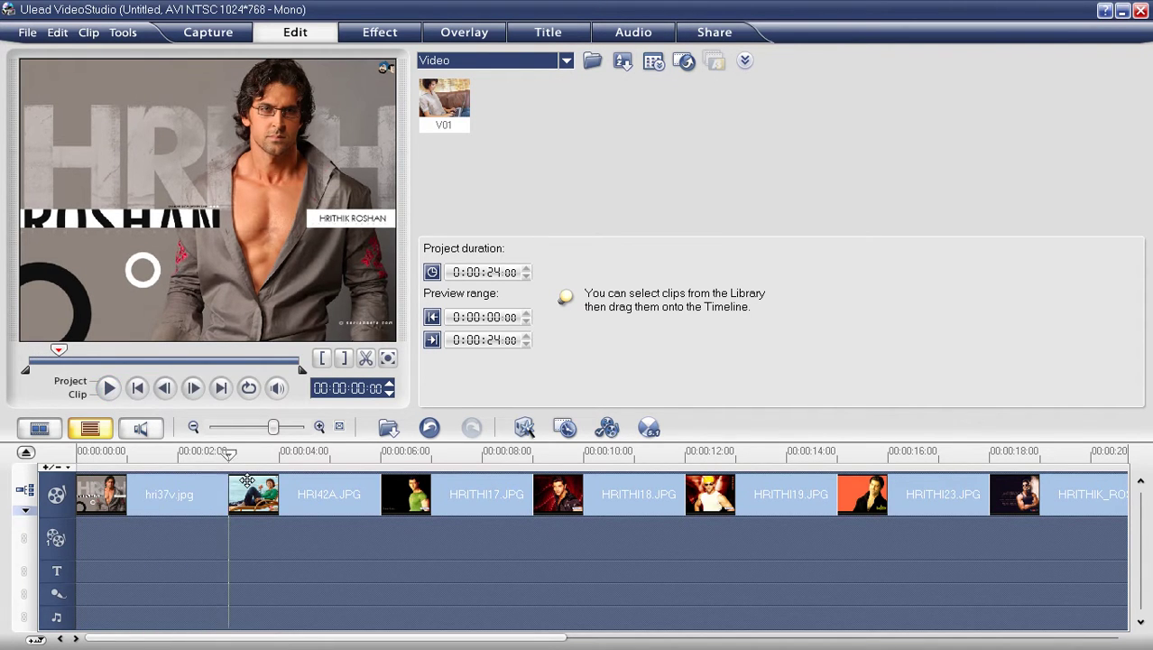
left_click(183, 493)
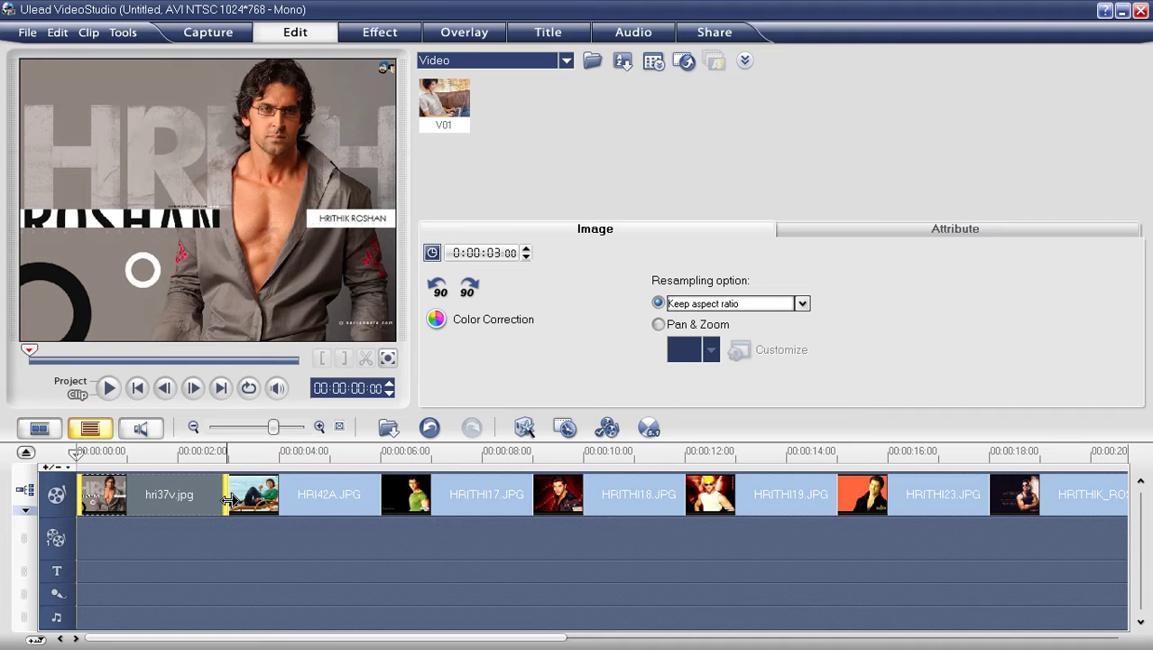
Show the 3D category of transition effects in the library
left_click(360, 36)
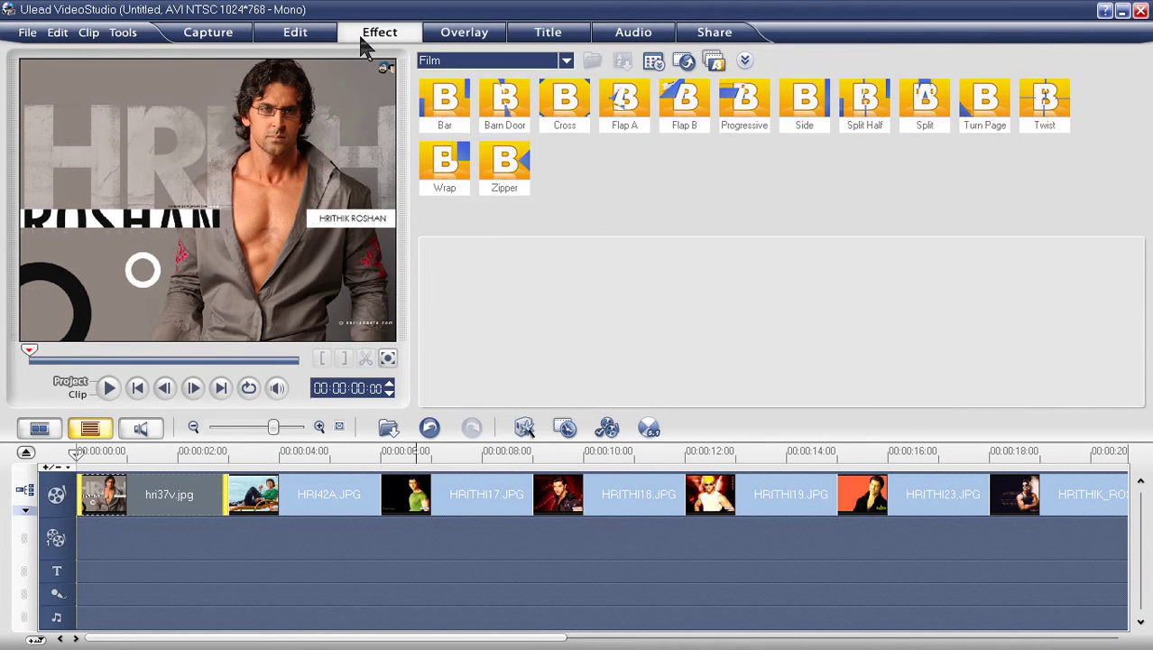
left_click(566, 62)
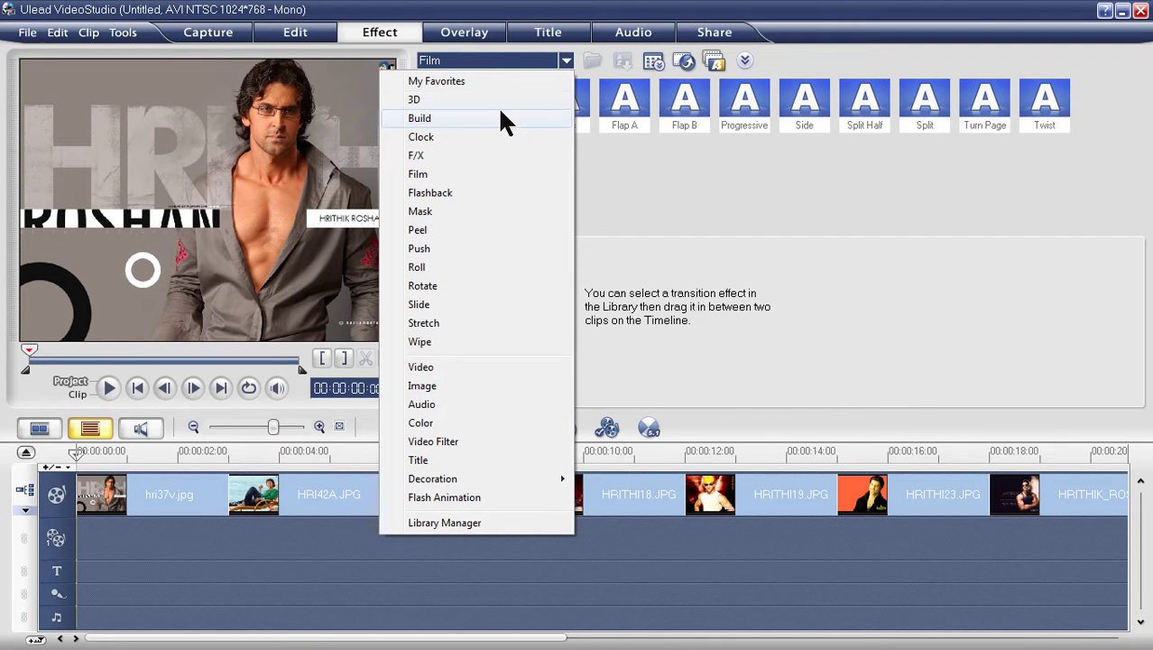
left_click(451, 100)
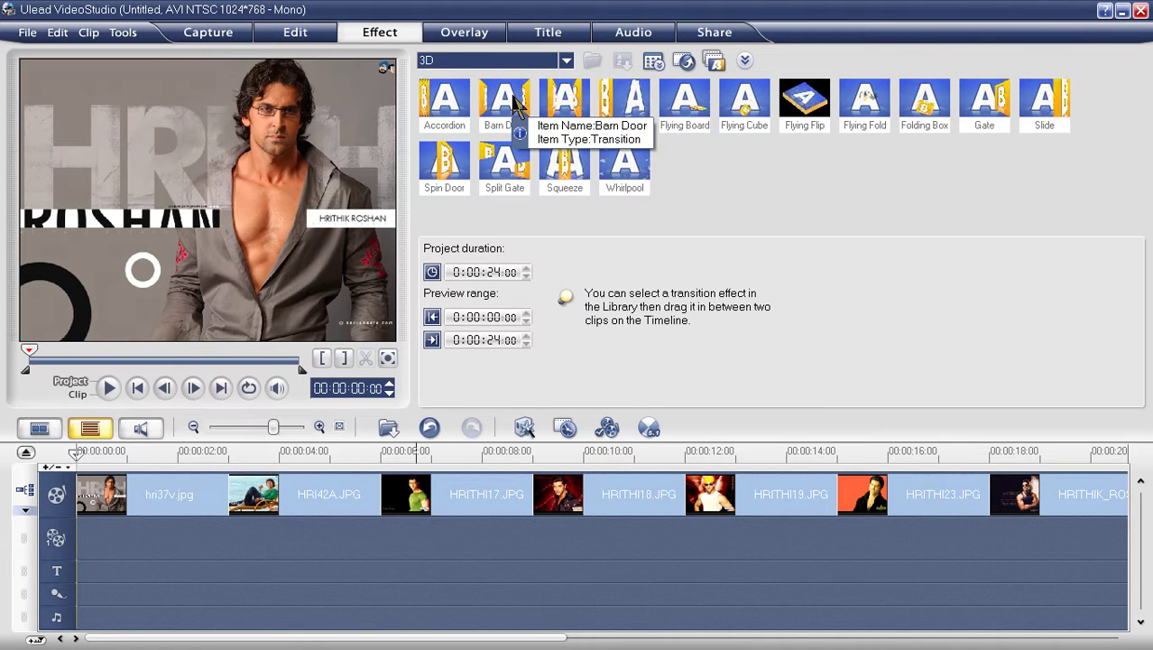
Place the 3D Blinds transition between hri37v.jpg and HRI42A.JPG in the video track and preview the project from the start
left_click(171, 475)
left_click(322, 505)
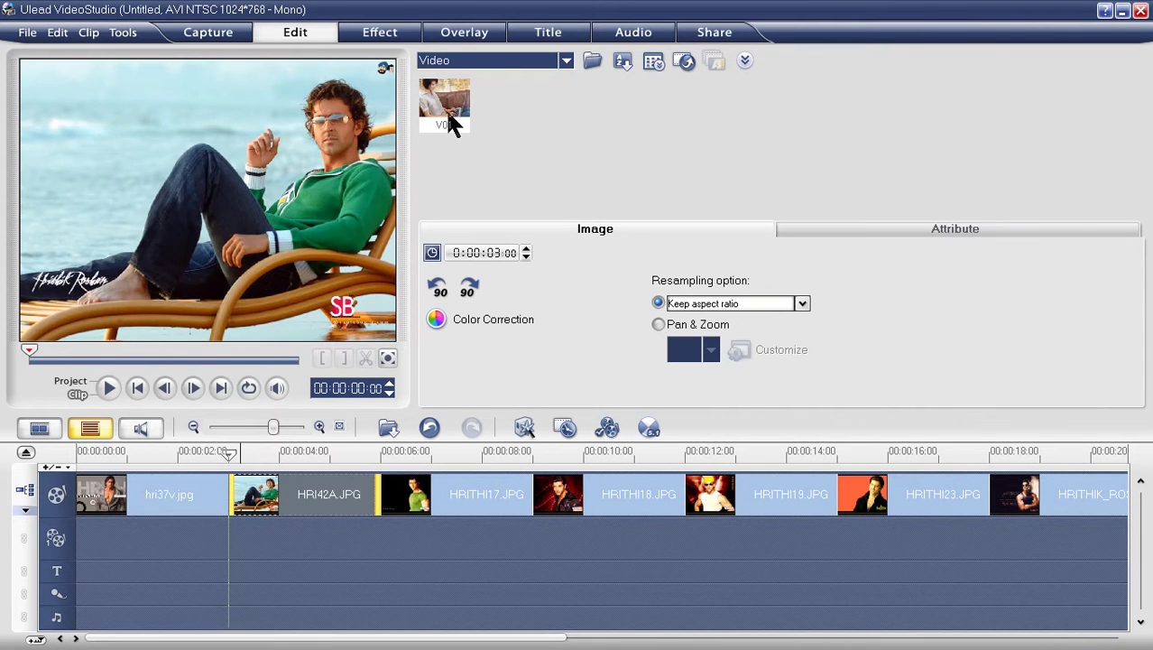
left_click(386, 36)
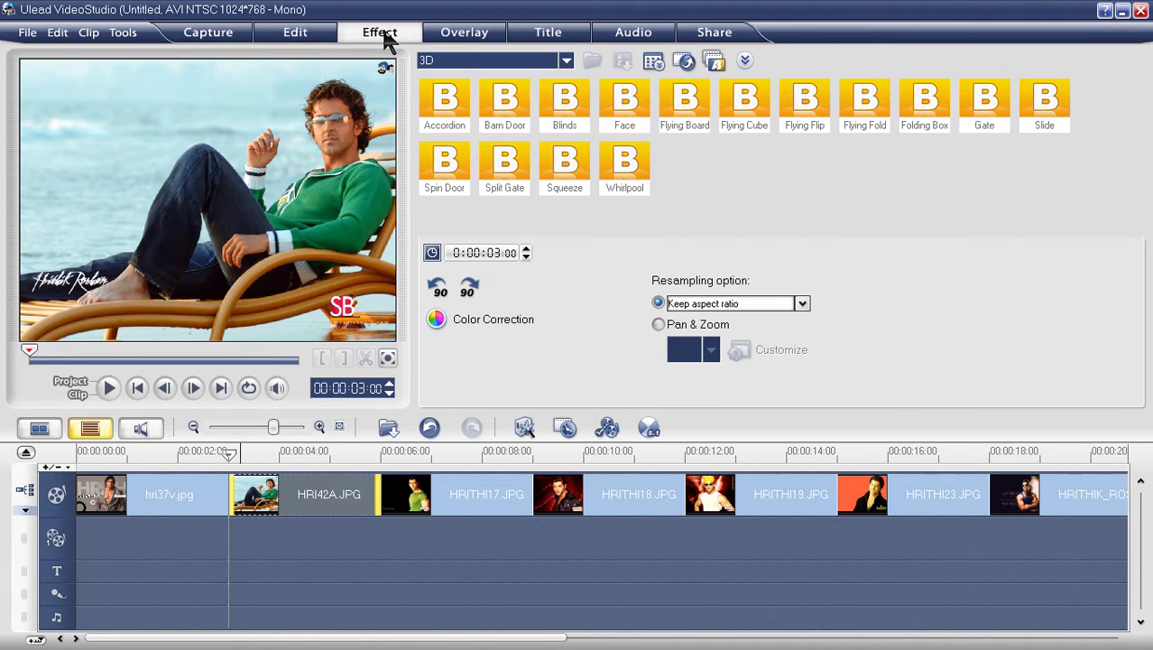
left_click(546, 115)
left_click_drag(564, 104, 238, 507)
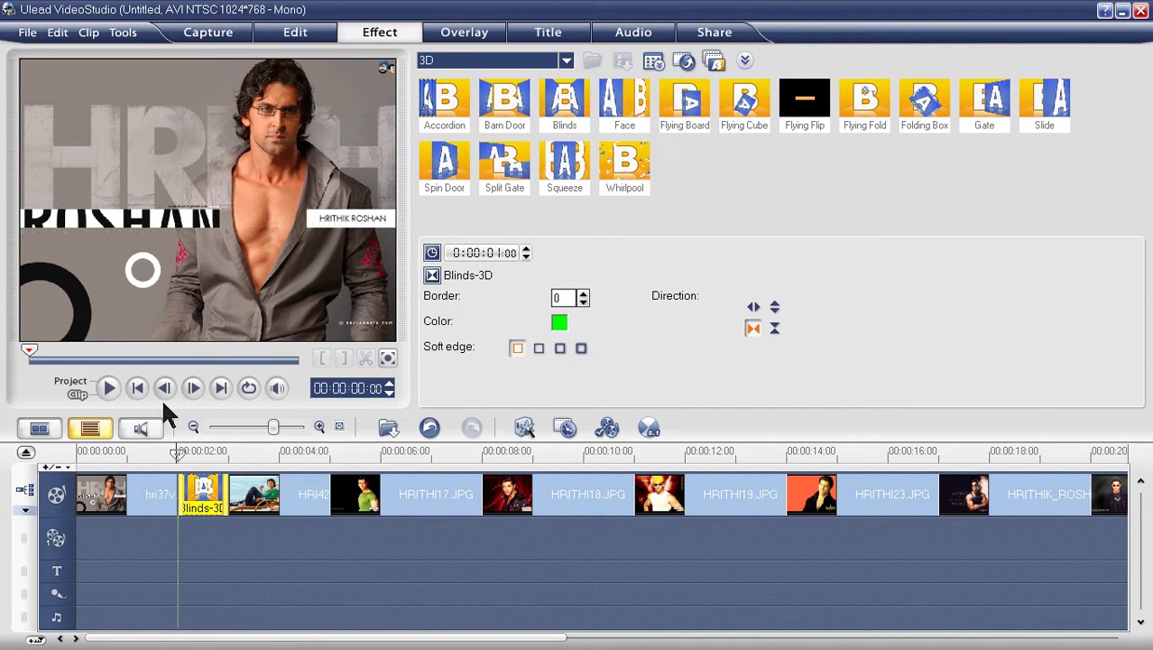
left_click(78, 391)
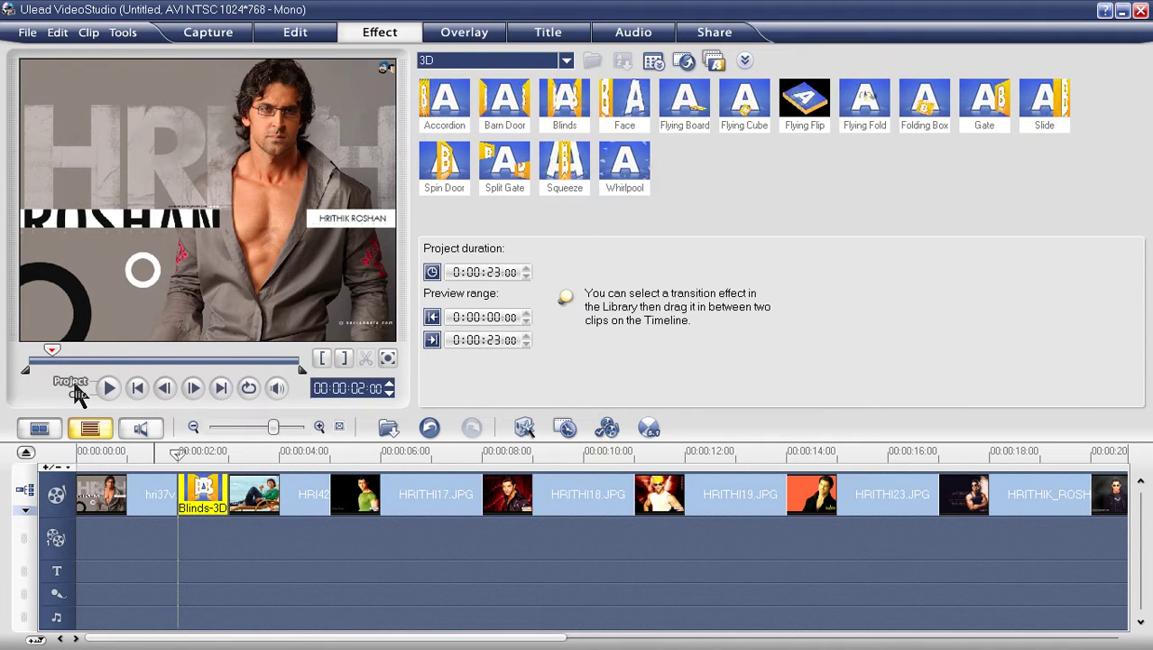
left_click(137, 388)
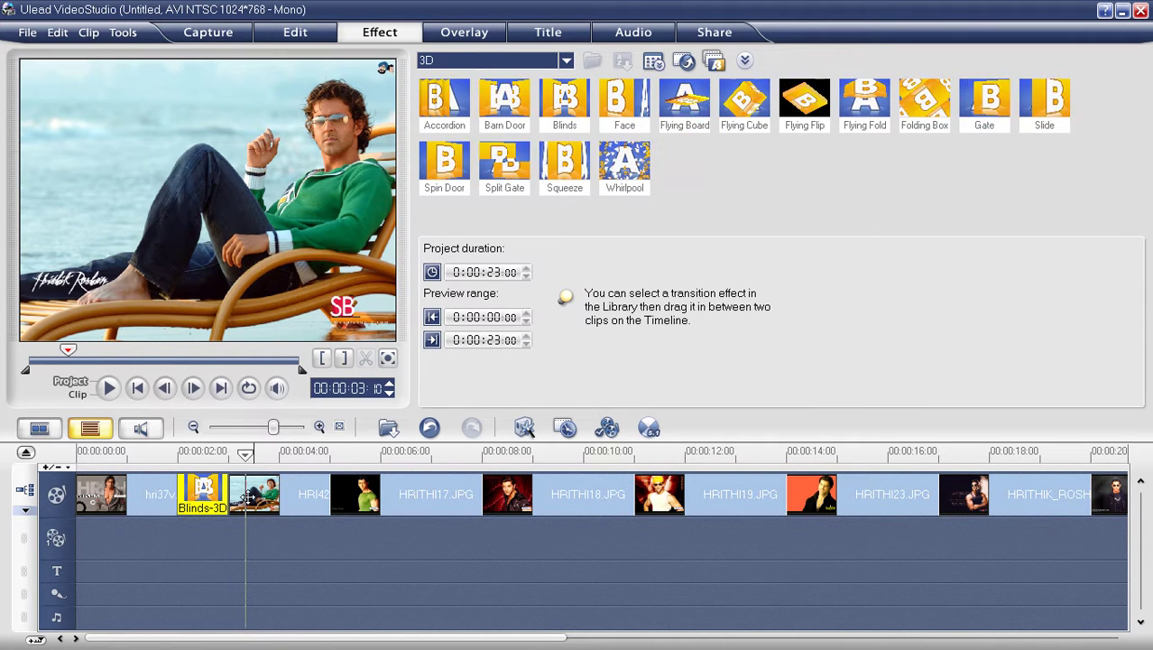
Lengthen the hri37v.jpg clip to about 4 seconds and the HRI42A.JPG clip to 0:00:04:23 in the video track
left_click(167, 488)
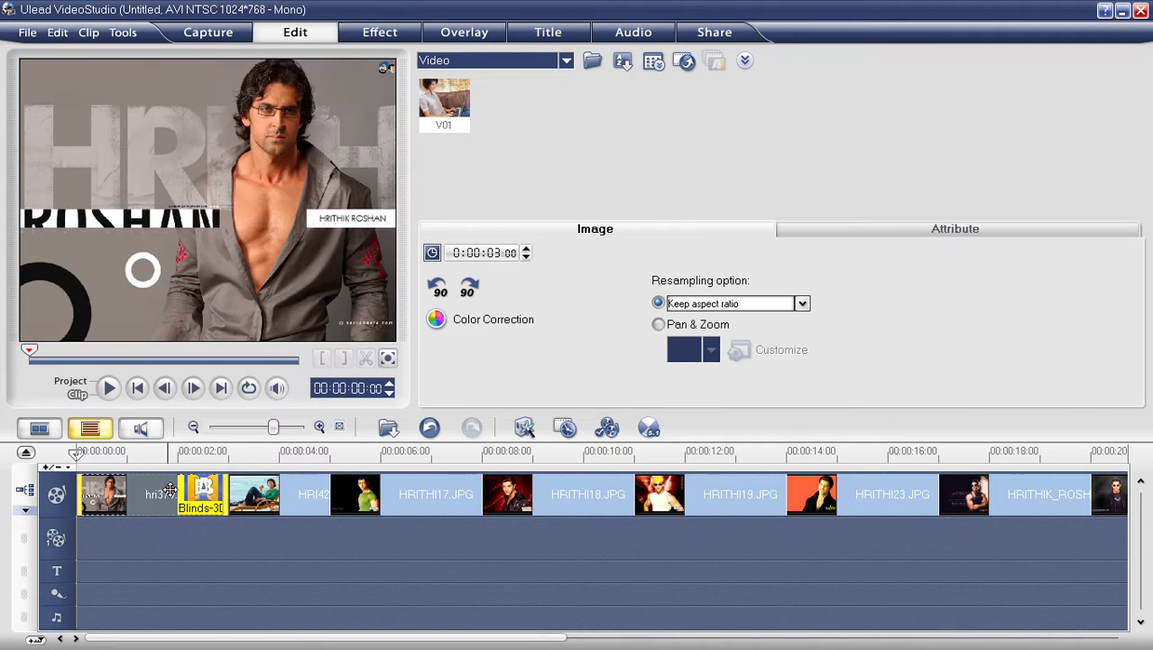
left_click_drag(281, 488, 289, 488)
left_click(354, 492)
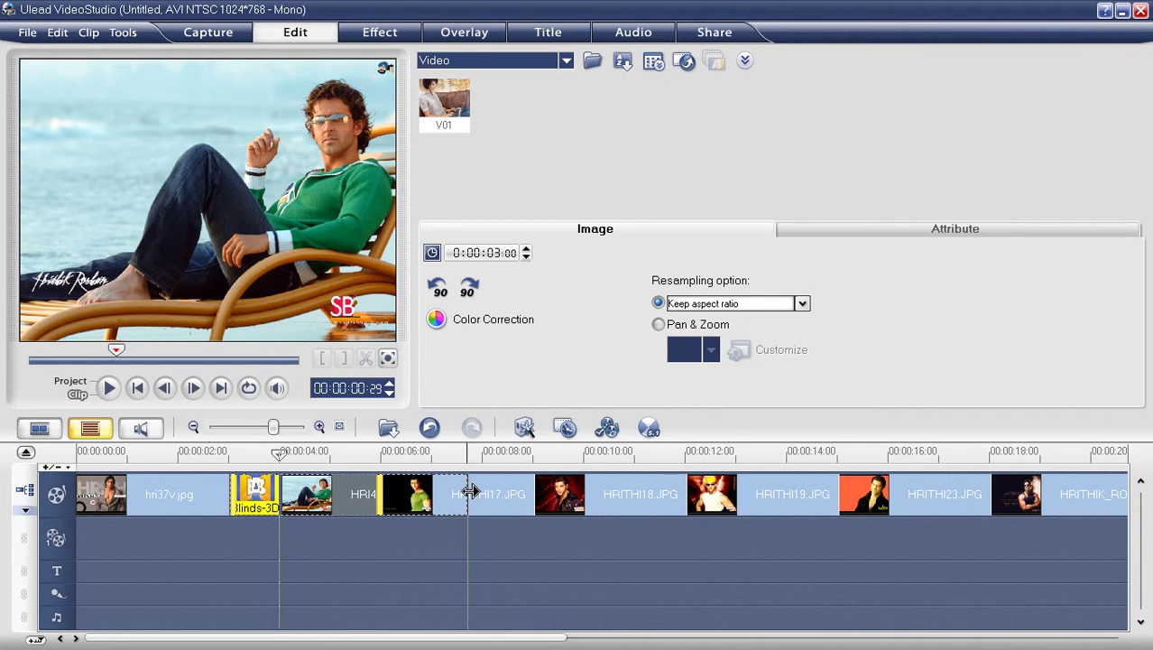
left_click_drag(473, 490, 471, 490)
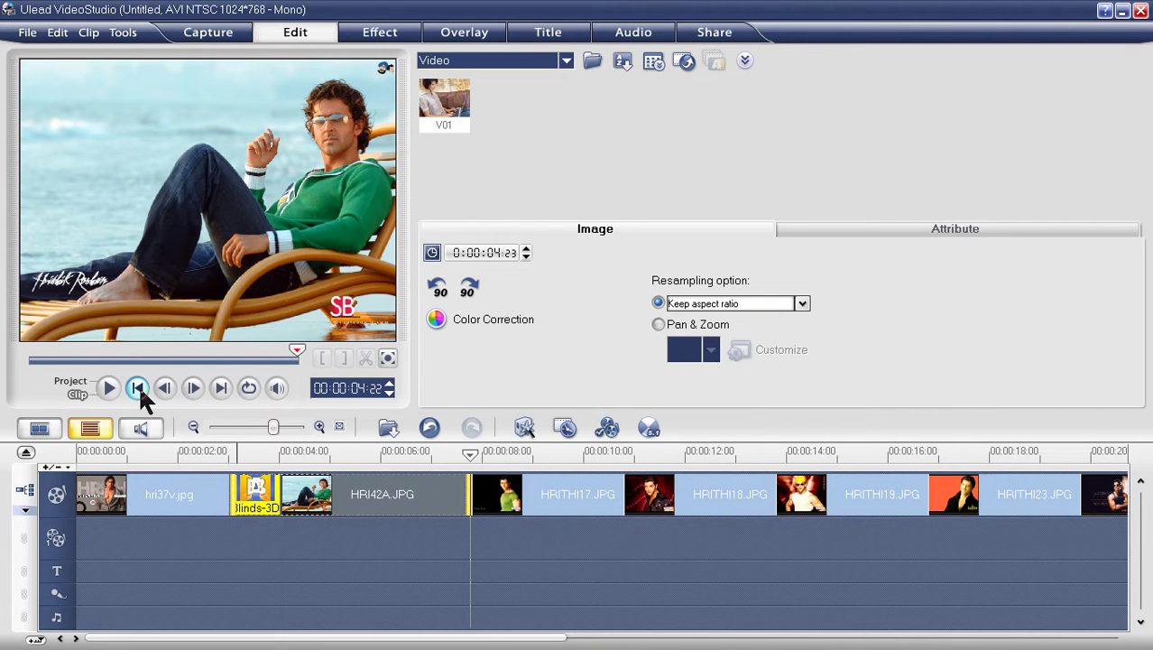
Play the whole project from the start through the Blinds transition, then stop playback
left_click(79, 380)
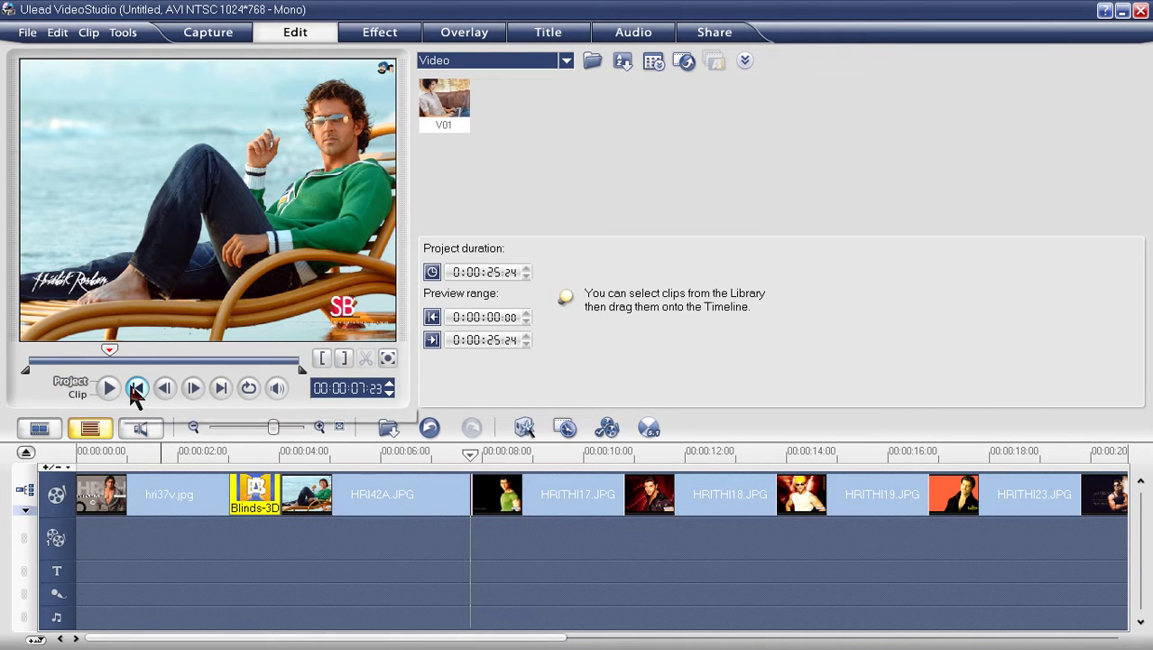
left_click(137, 388)
left_click(109, 388)
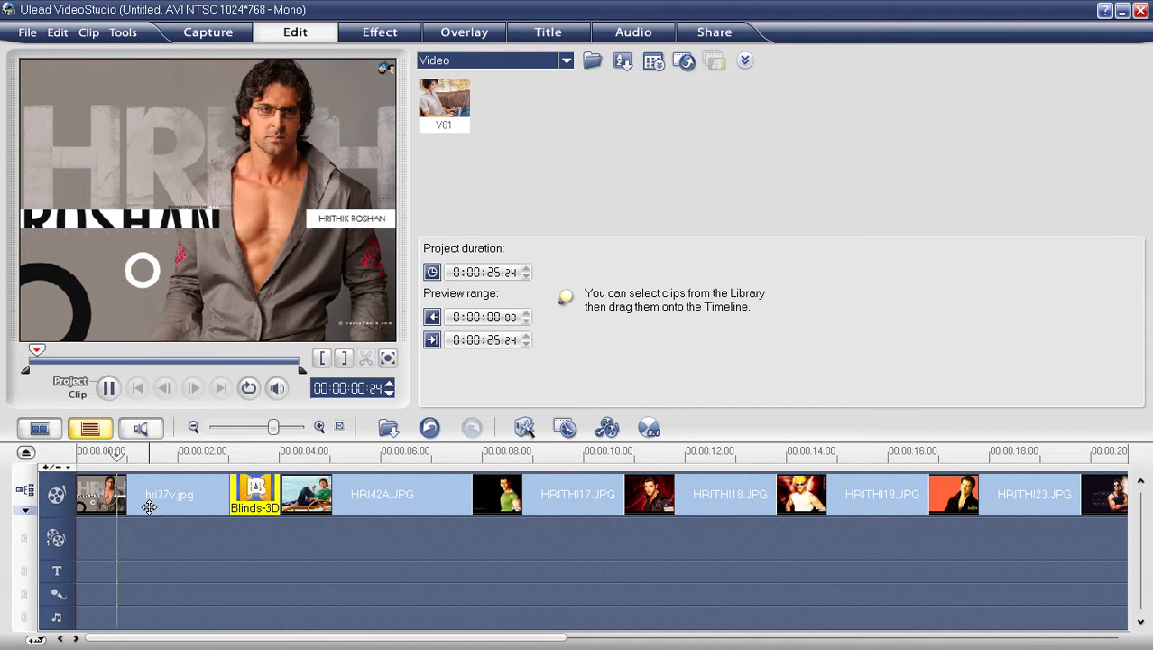
left_click(239, 504)
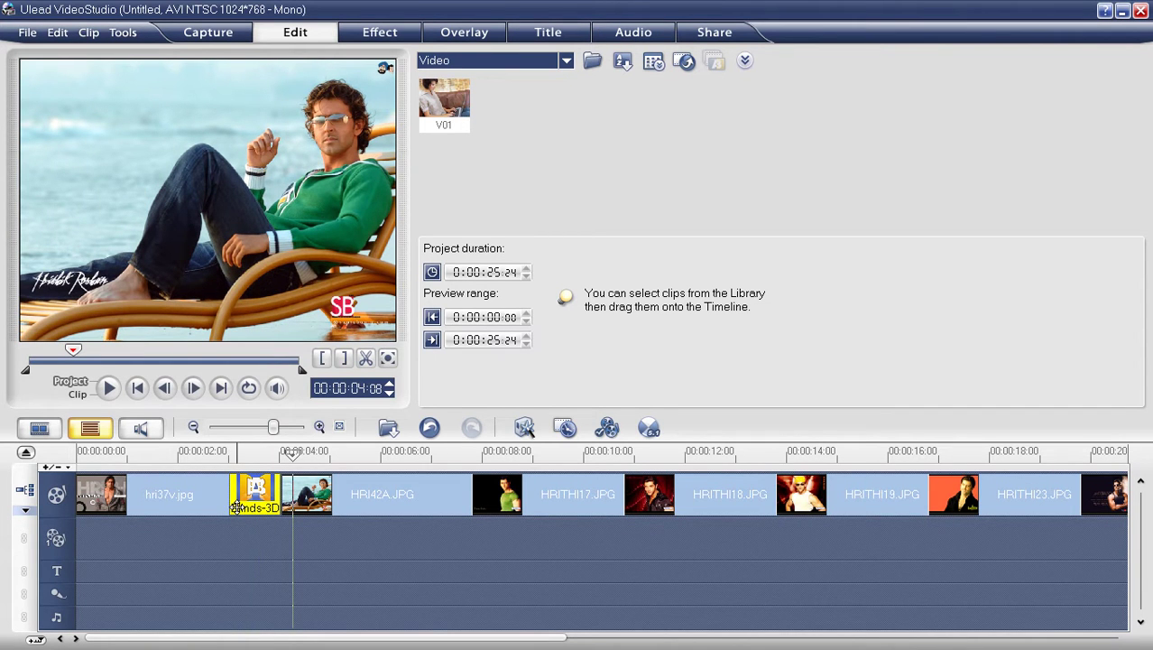
Lengthen the Blinds-3D transition to 0:00:02:03 and play the project to preview it
double_click(253, 505)
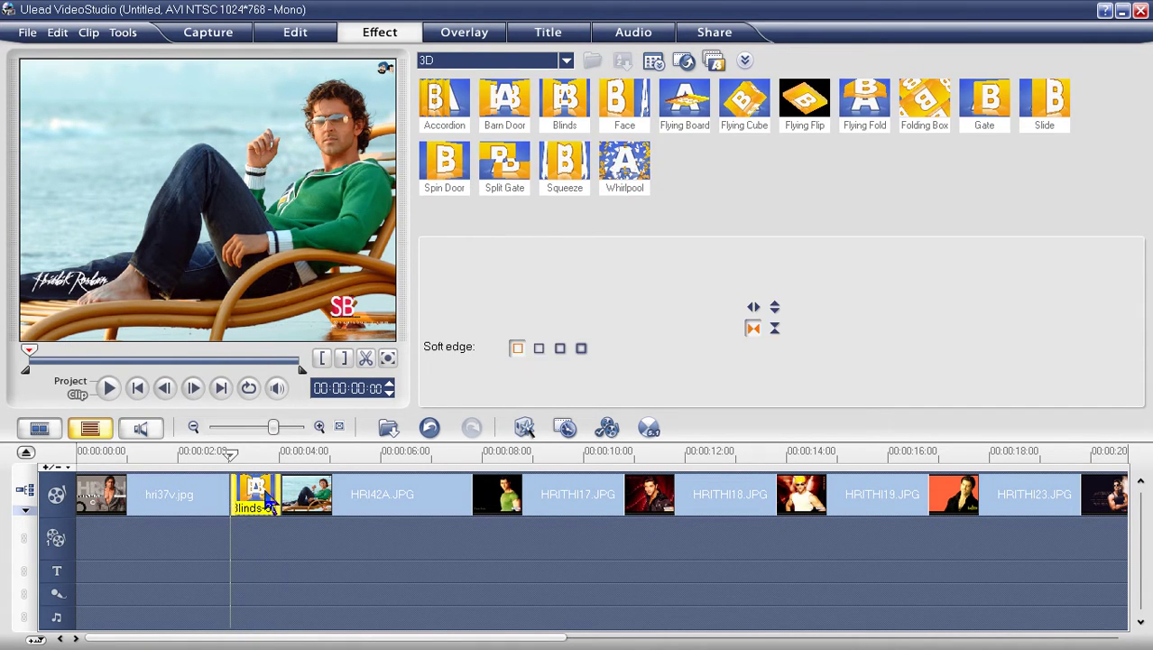
left_click(337, 488)
left_click_drag(341, 488, 332, 487)
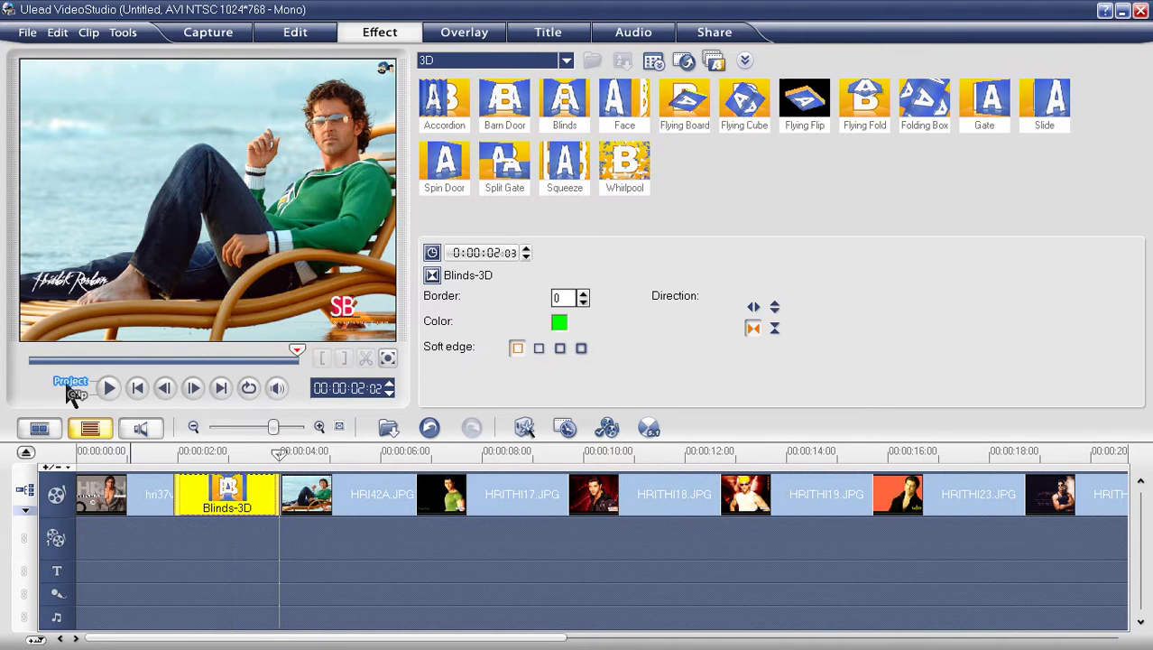
left_click(109, 388)
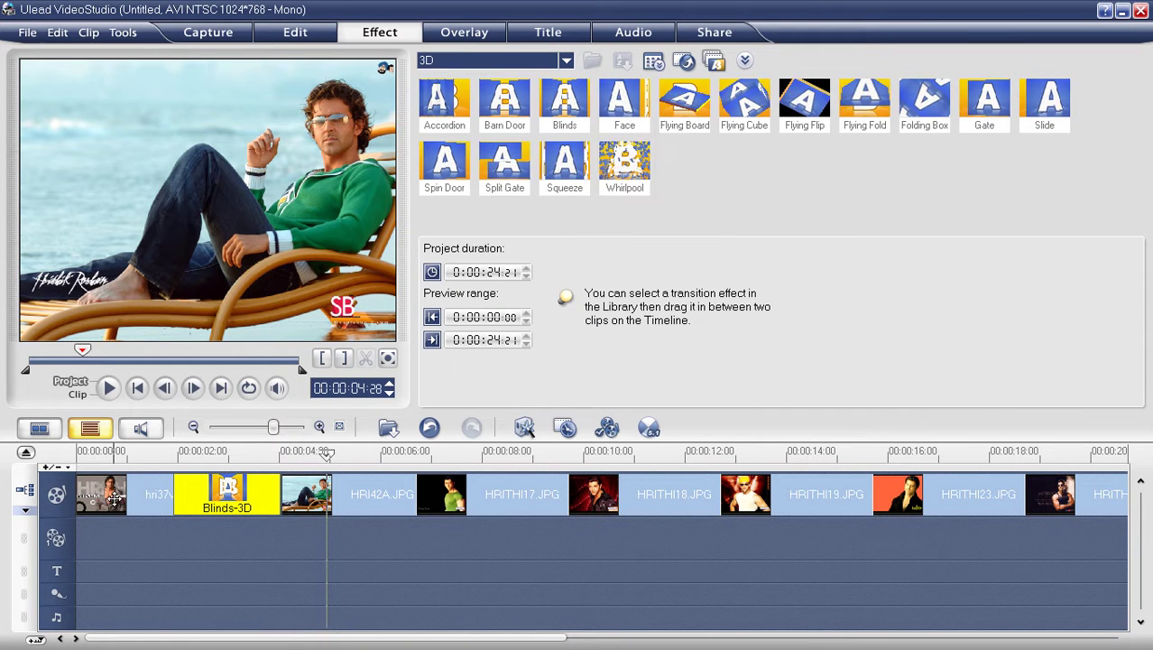
Try the 3D Whirlpool transition between HRI42A.JPG and HRITHI17.JPG and undo it
mouse_move(624, 163)
left_mouse_down()
mouse_move(579, 297)
mouse_move(415, 503)
left_mouse_up()
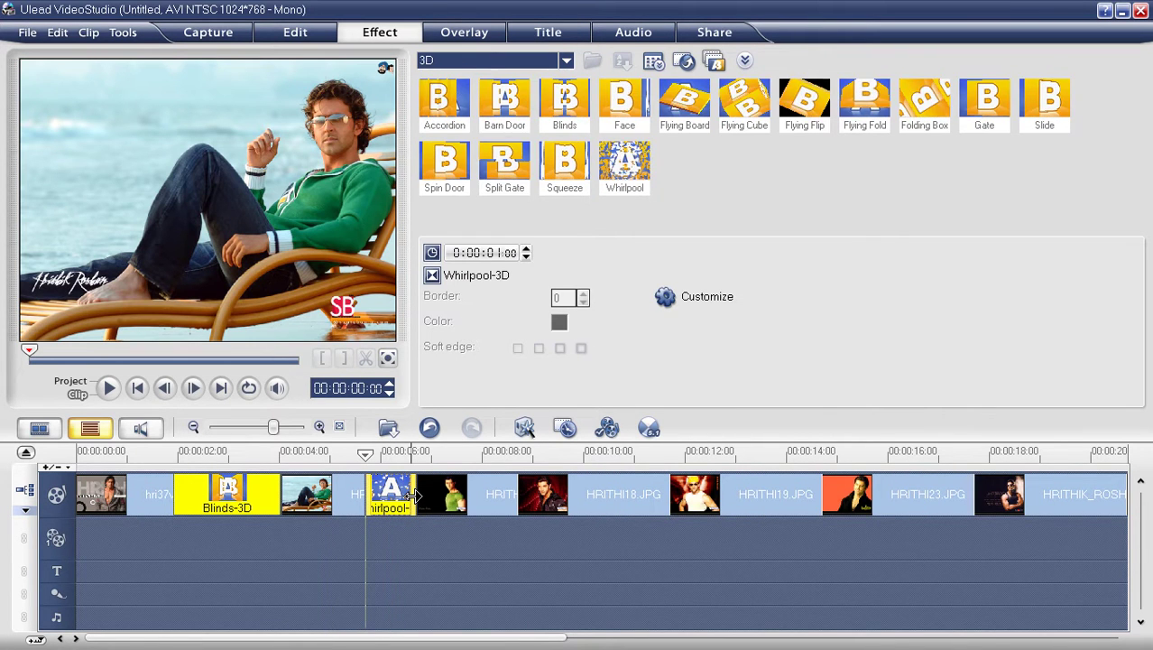
left_click(416, 495)
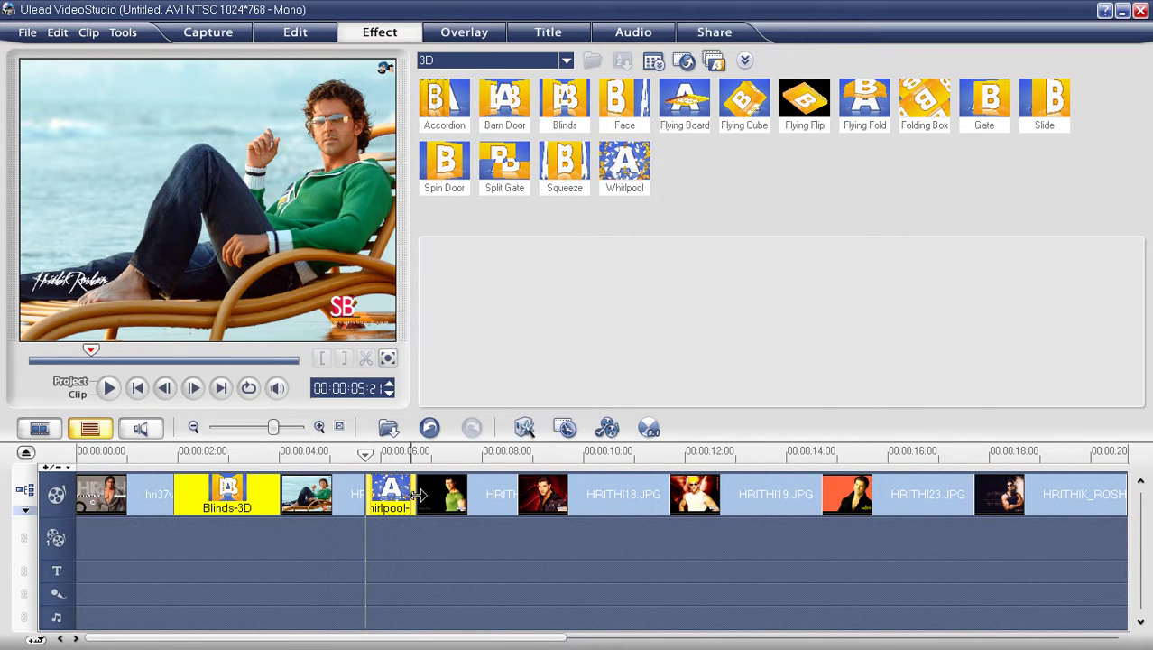
key("ctrl+z")
Lengthen the HRI42A.JPG clip by about 2 seconds and extend HRITHI17.JPG and HRITHI18.JPG to about 6 seconds each
left_click(414, 494)
left_click_drag(510, 492, 669, 490)
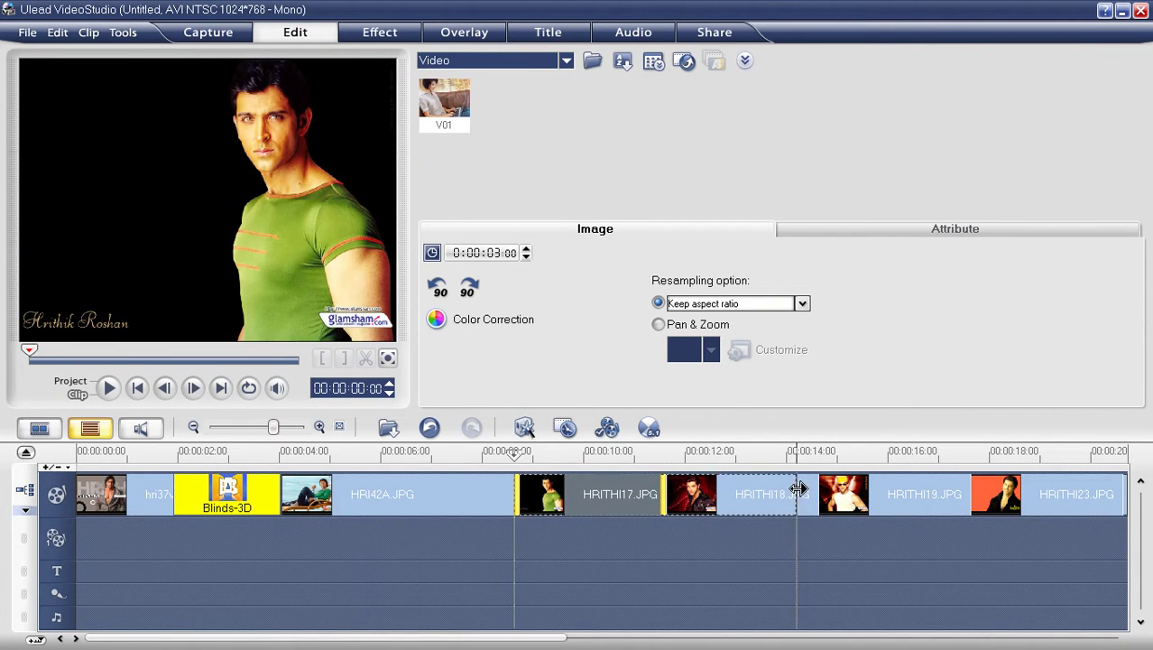
left_click_drag(813, 488, 816, 489)
left_click(942, 503)
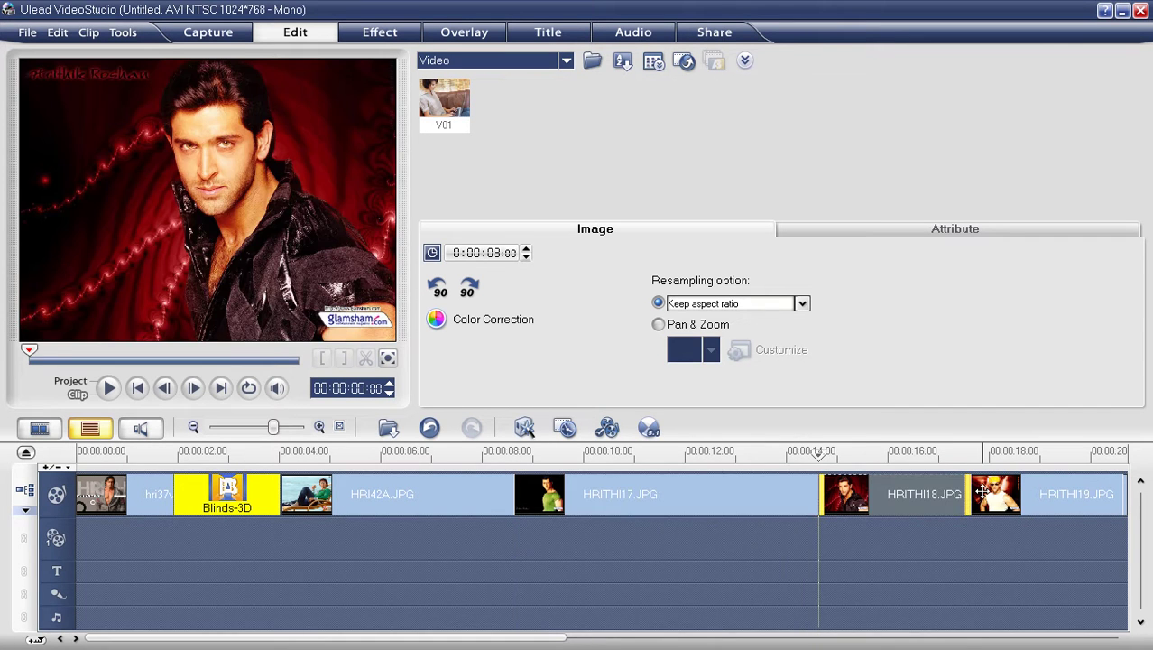
left_click_drag(1047, 489, 967, 497)
Delete the last four images, HRITHI19.JPG through HRITHIK3.JPG, from the video track
left_click(1004, 499)
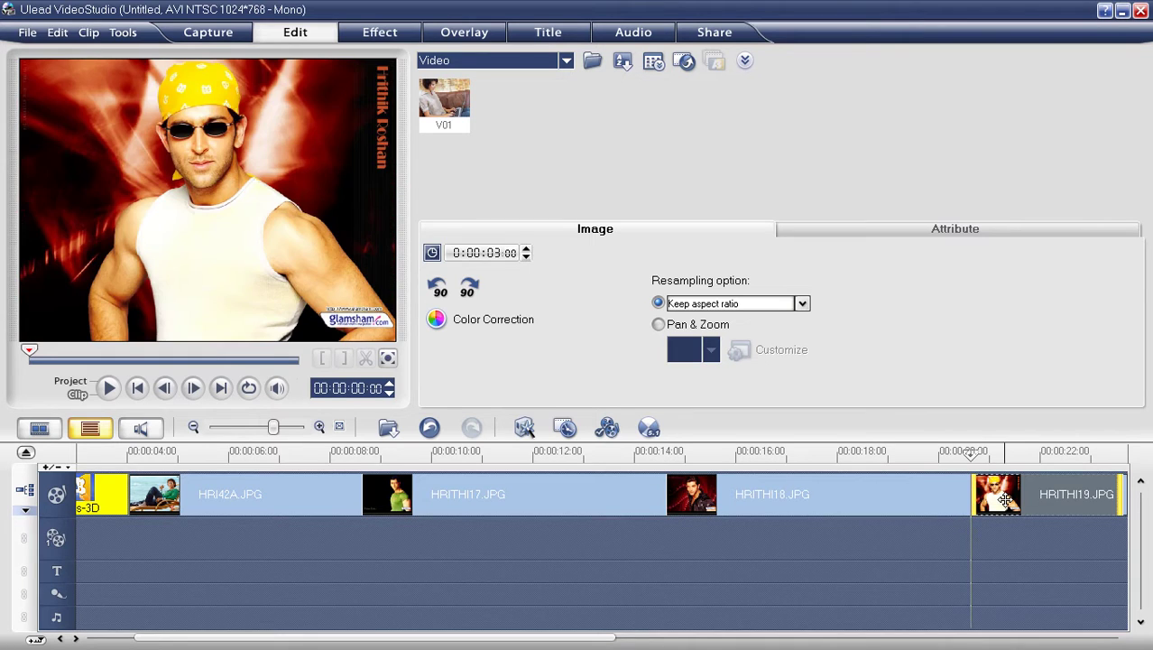
key("Delete")
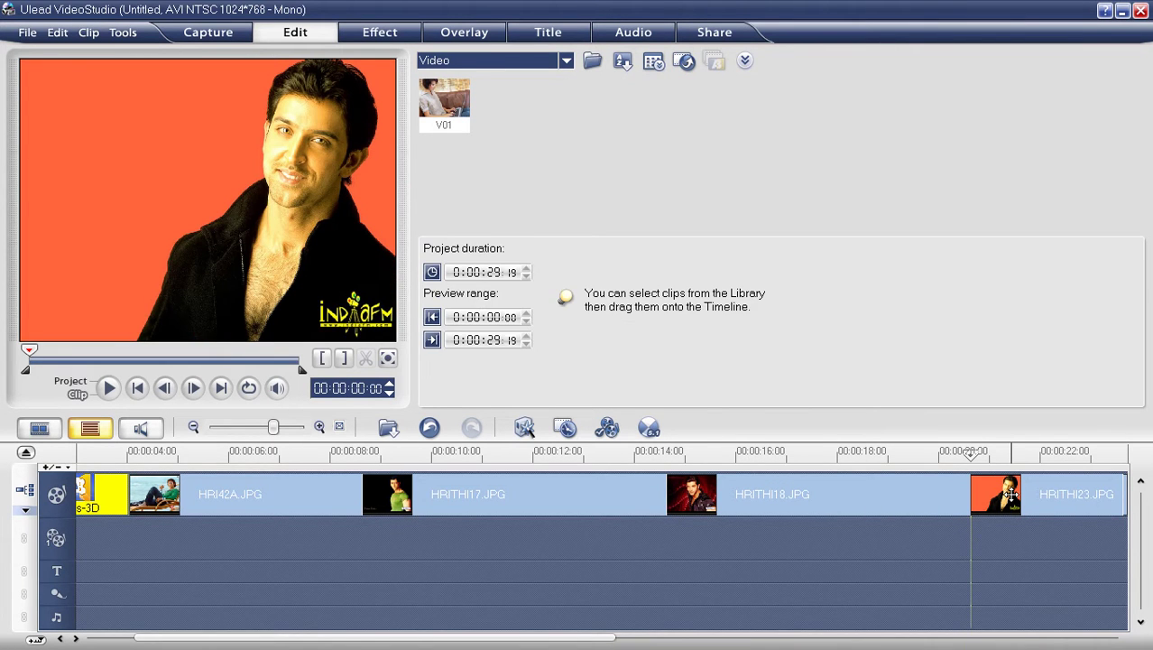
left_click(1011, 494)
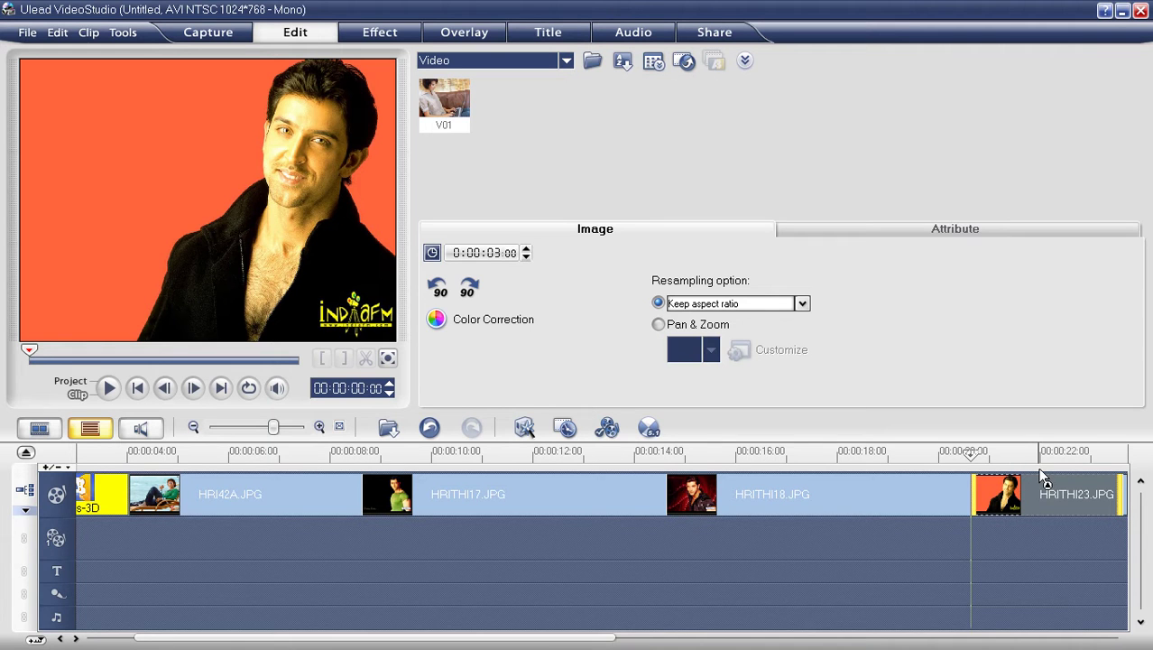
key("Delete")
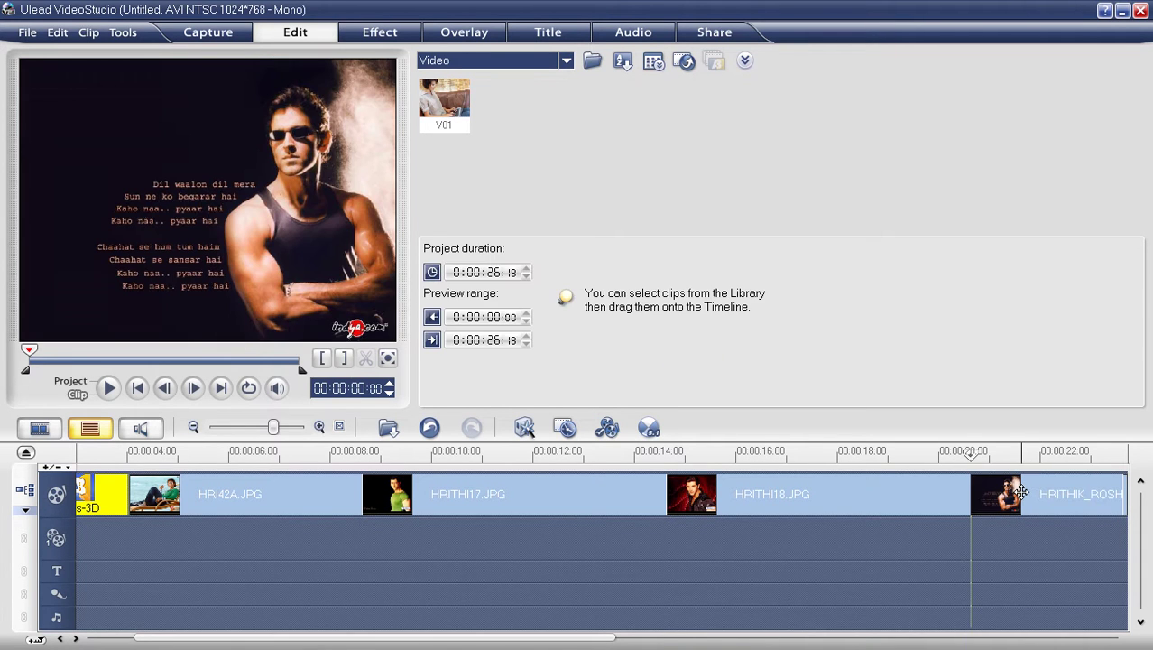
left_click(1021, 491)
key("Delete")
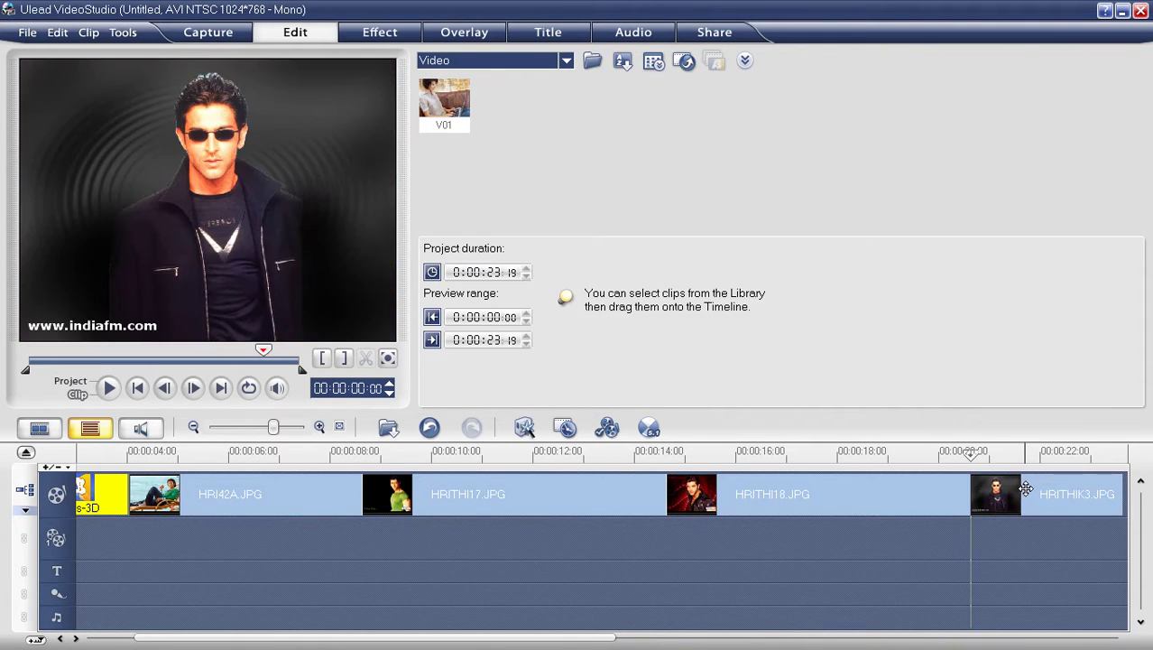
left_click(1025, 488)
key("Delete")
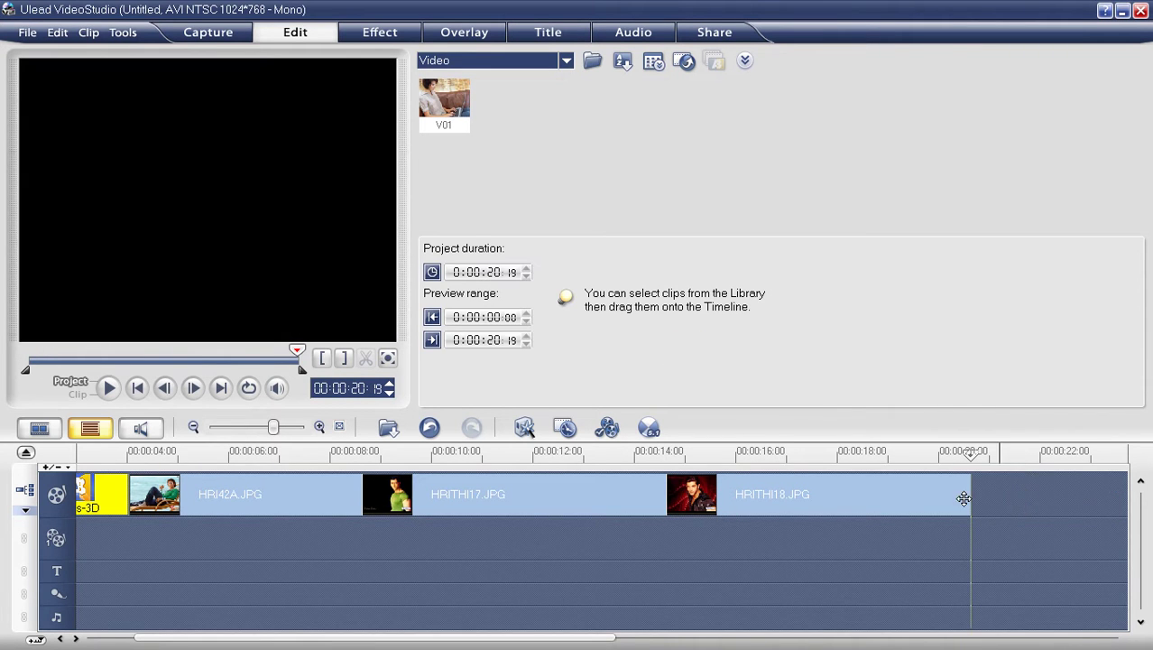
Place a 3D Flying Cube transition of 0:00:02:11 before HRITHI17.JPG and a Folding Box transition of about 2.5 seconds before HRITHI18.JPG
left_click(395, 36)
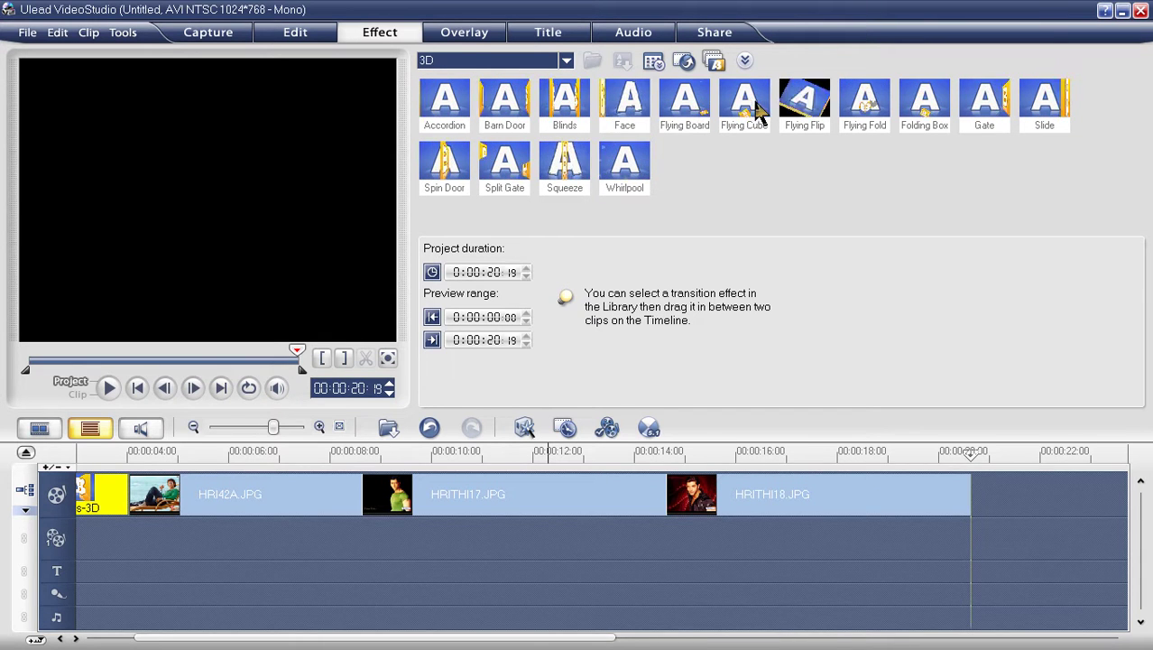
left_click_drag(744, 101, 366, 492)
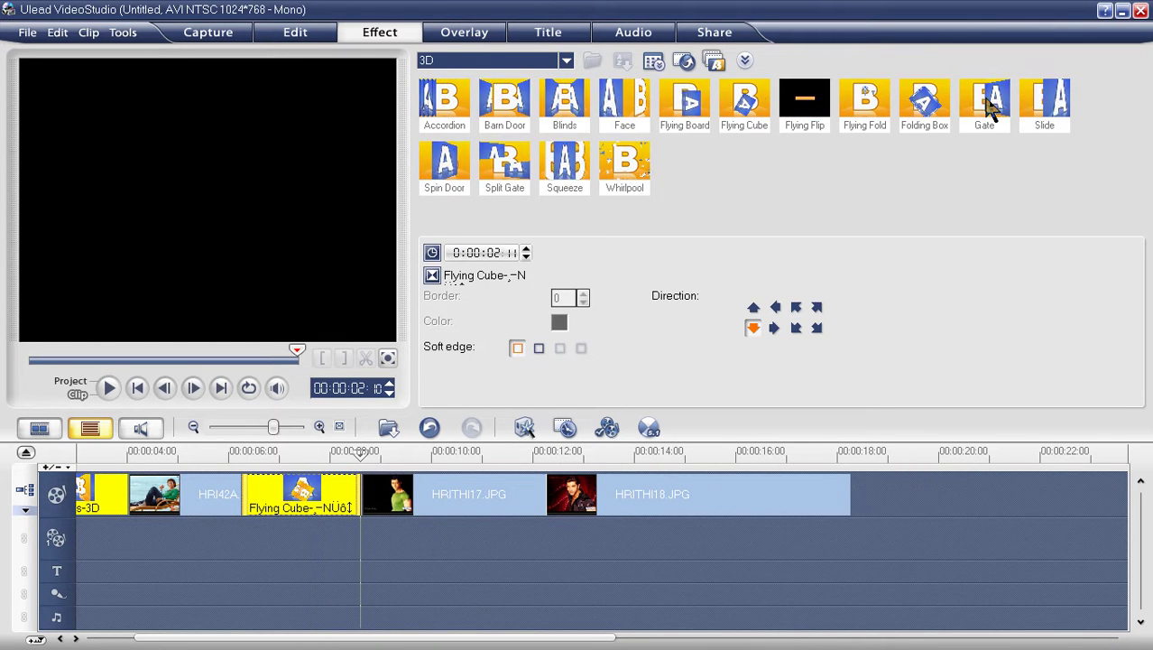
left_click_drag(924, 101, 544, 494)
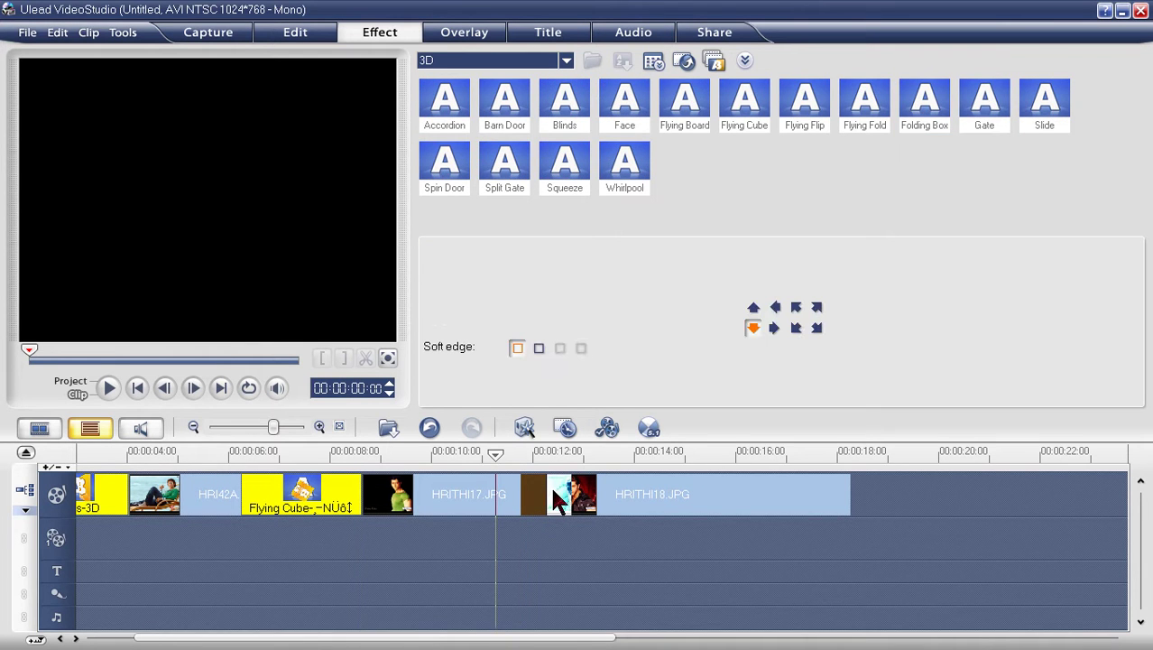
left_click_drag(627, 498, 624, 498)
left_click(79, 379)
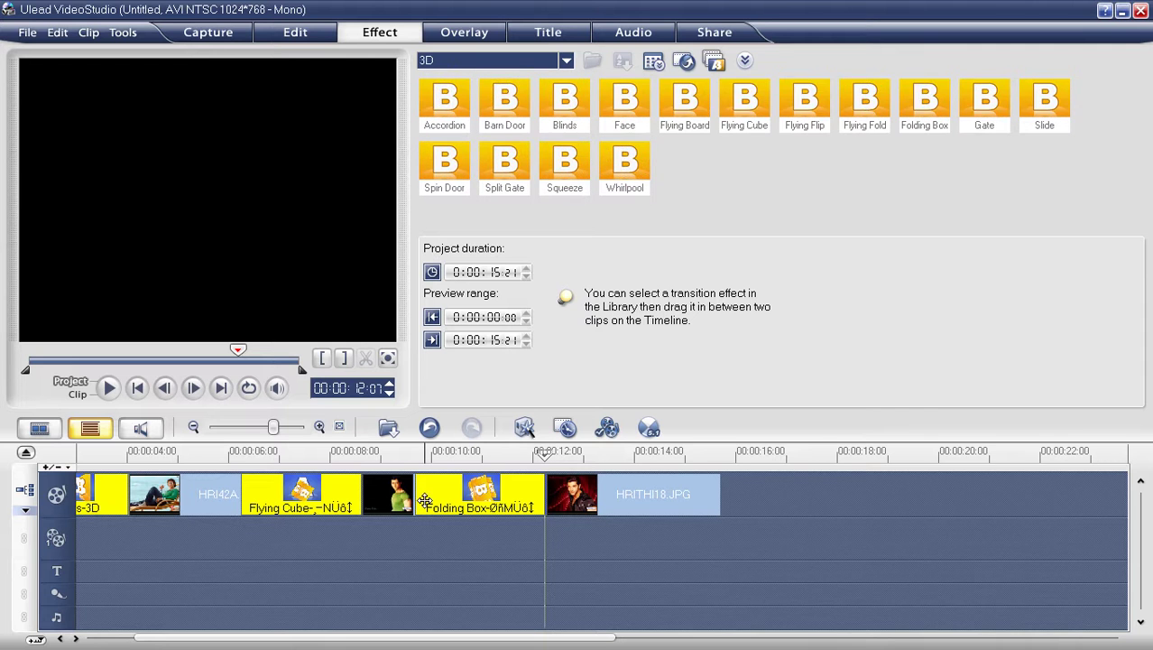
Play the project from the beginning to preview the Blinds, Flying Cube and Folding Box transitions
left_click(137, 387)
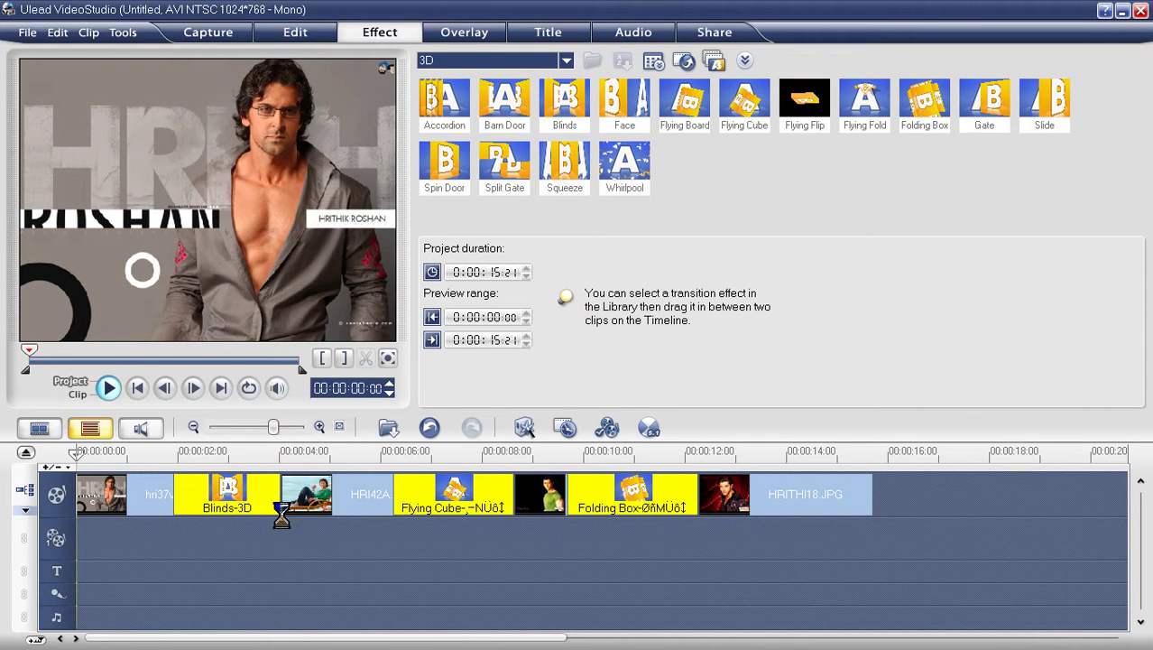
key("space")
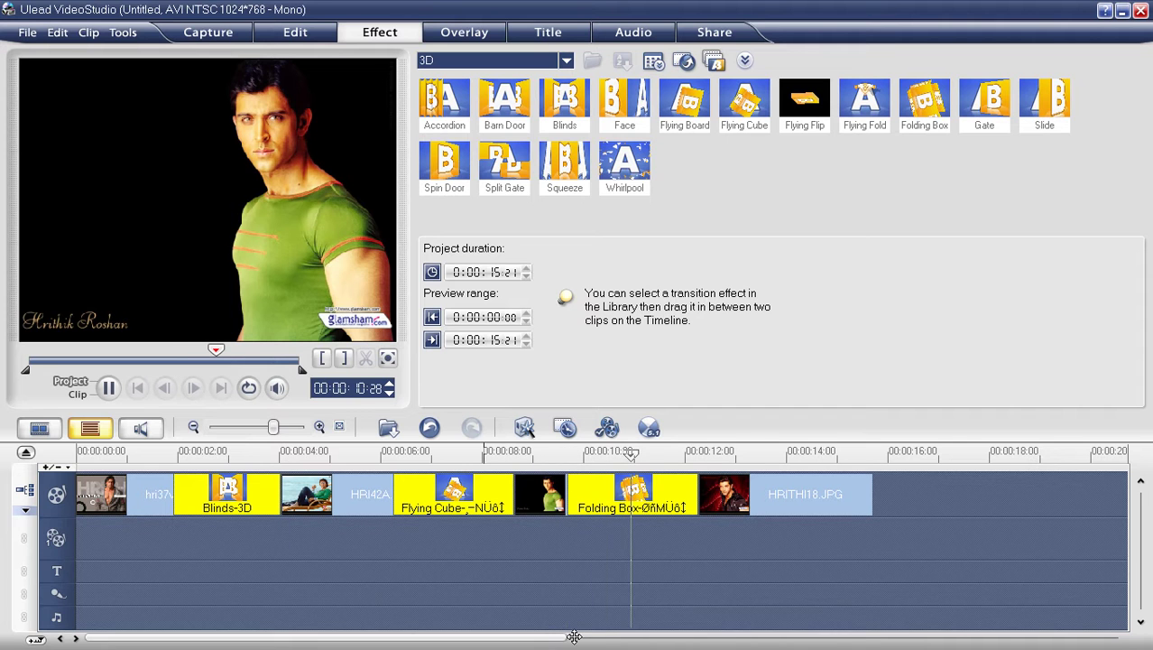
left_click(600, 625)
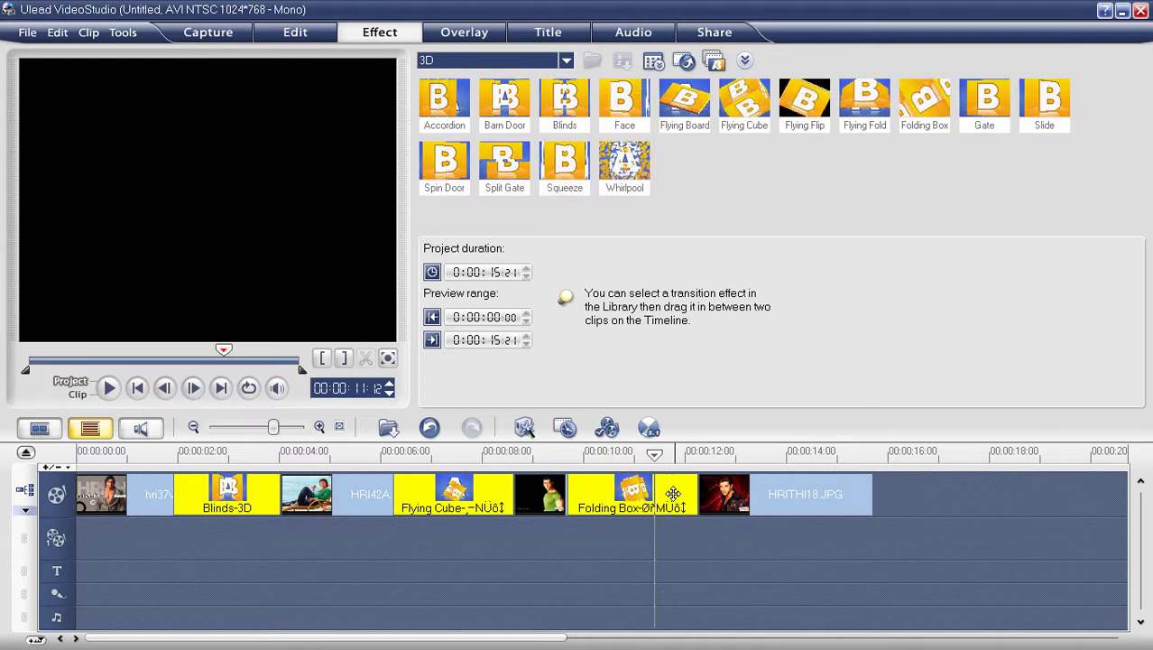
Delete the Flying Cube transition before HRITHI17.JPG and the Folding Box transition before HRITHI18.JPG
left_click(482, 502)
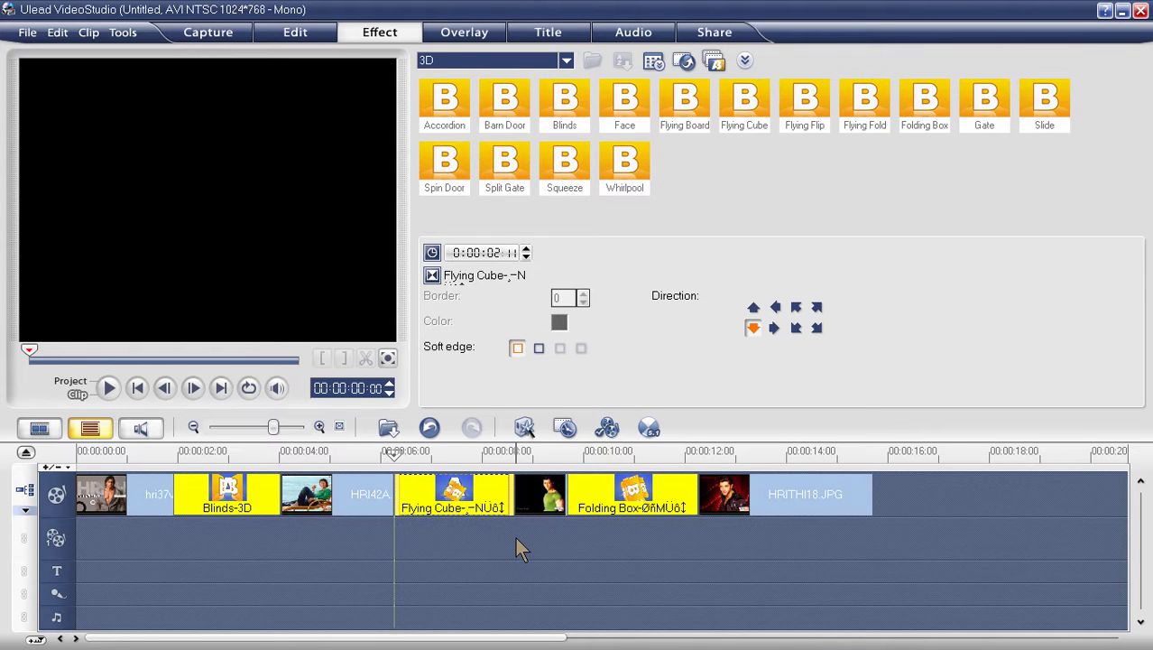
key("Delete")
left_click(458, 490)
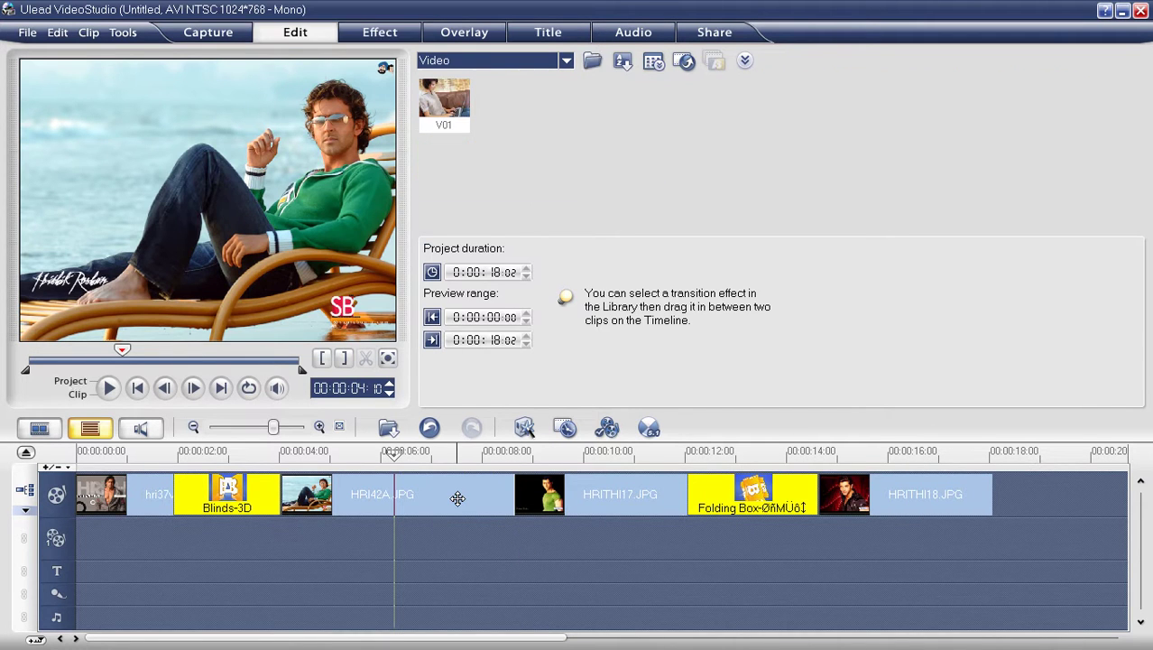
left_click(774, 505)
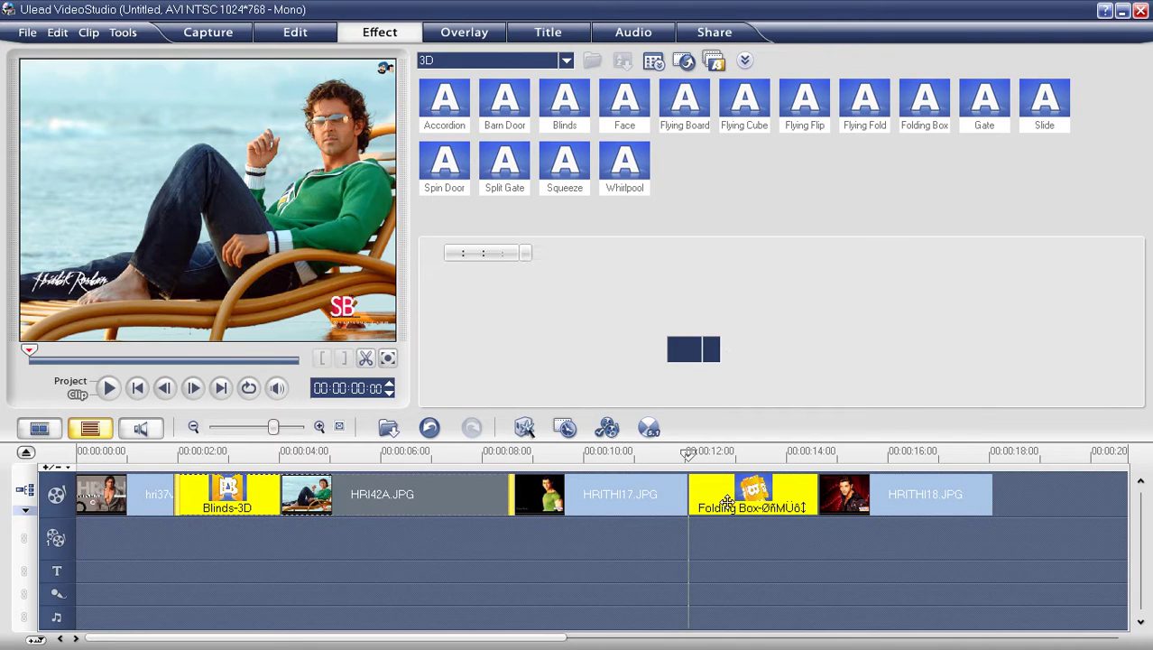
key("Delete")
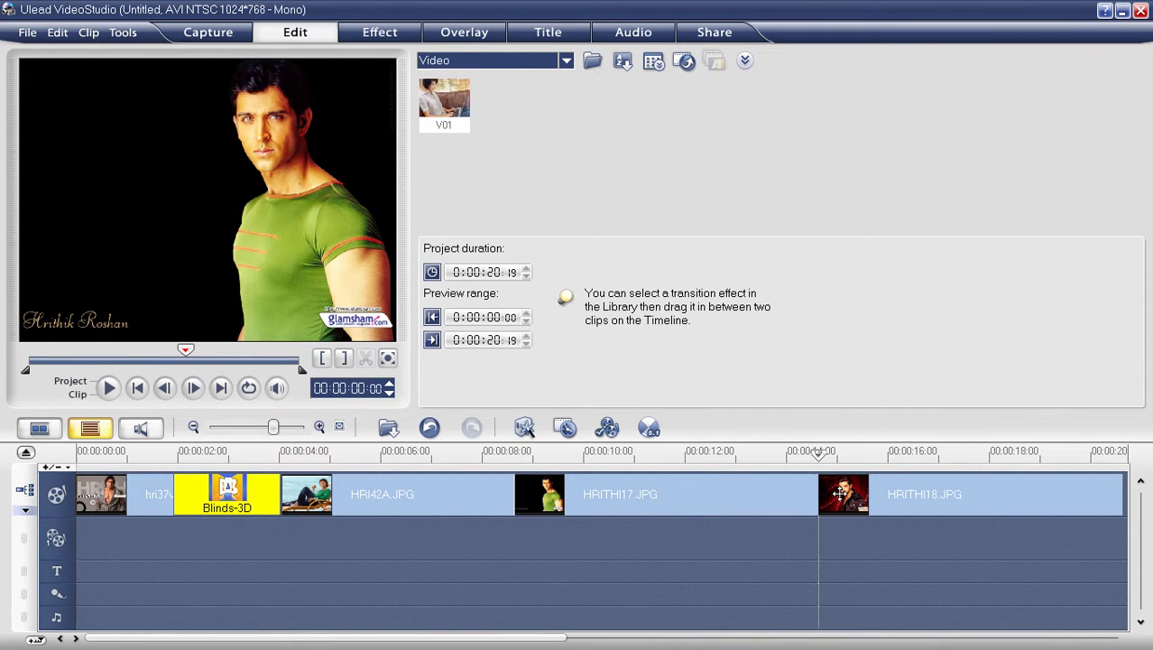
Delete the HRITHI18.JPG clip and place a Barn Door transition from the Film category, lasting 0:00:01:29, between HRI42A.JPG and HRITHI17.JPG
left_click(391, 35)
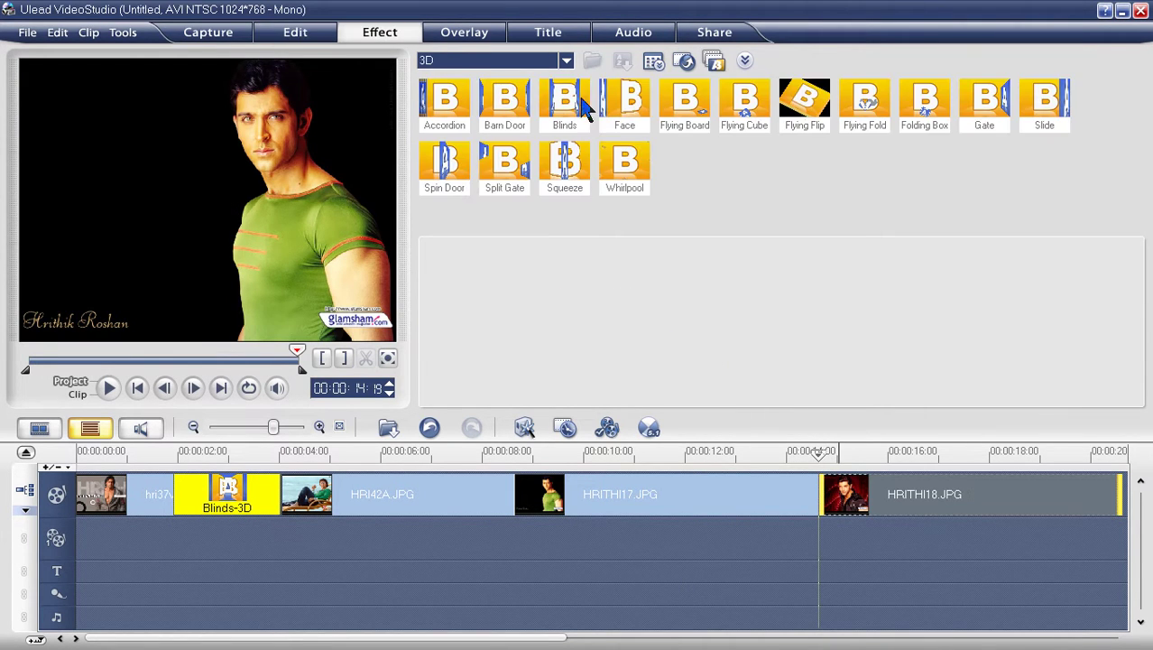
left_click(566, 60)
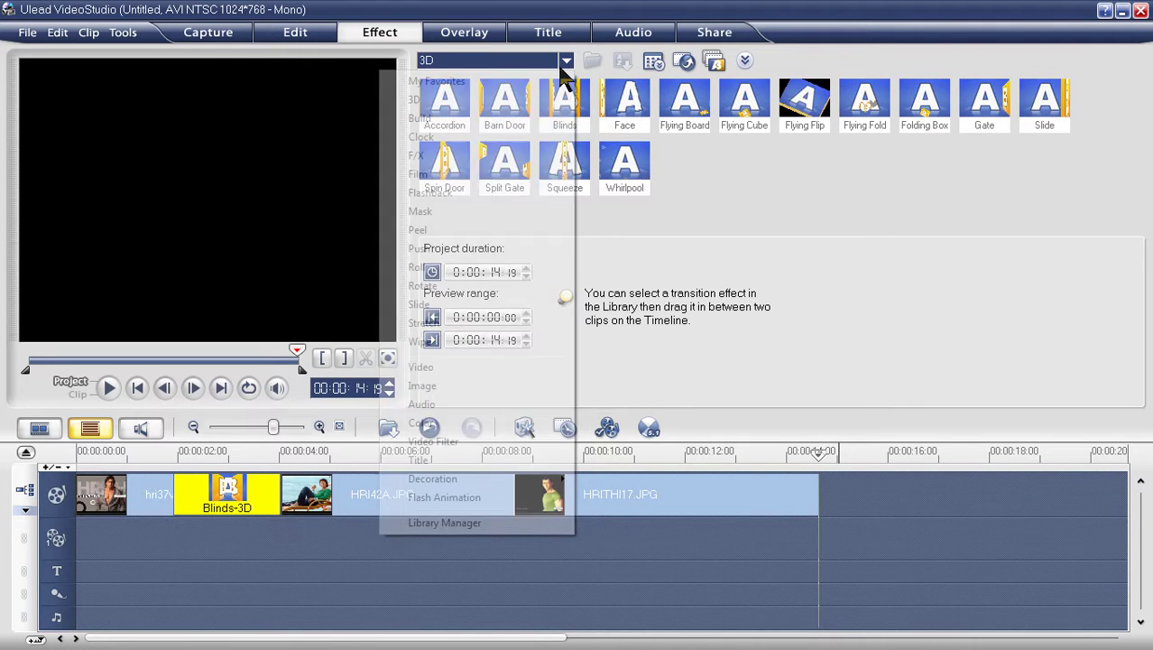
left_click(434, 173)
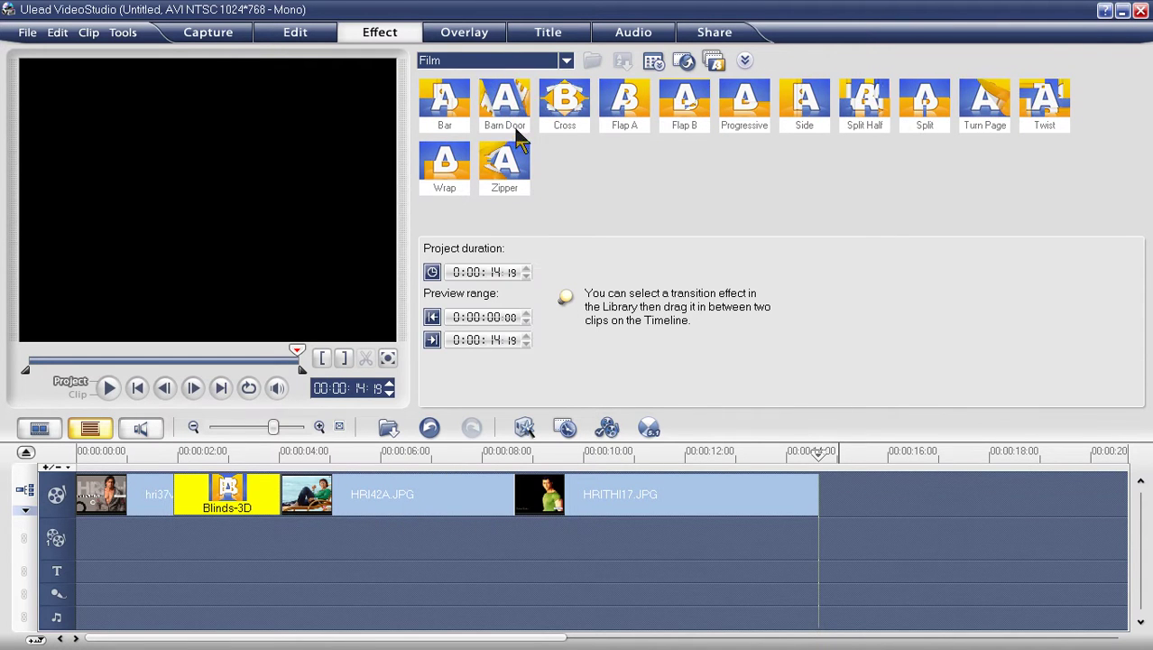
left_click_drag(504, 101, 606, 492)
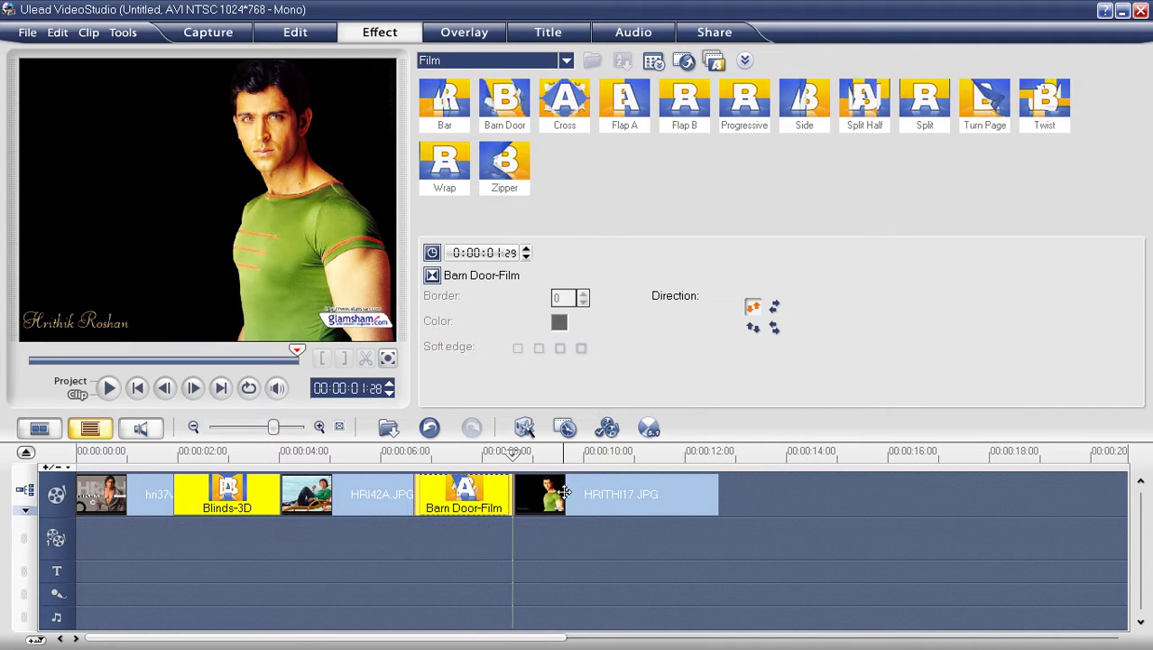
Play the project from the beginning to preview the Film Barn Door transition
left_click(144, 388)
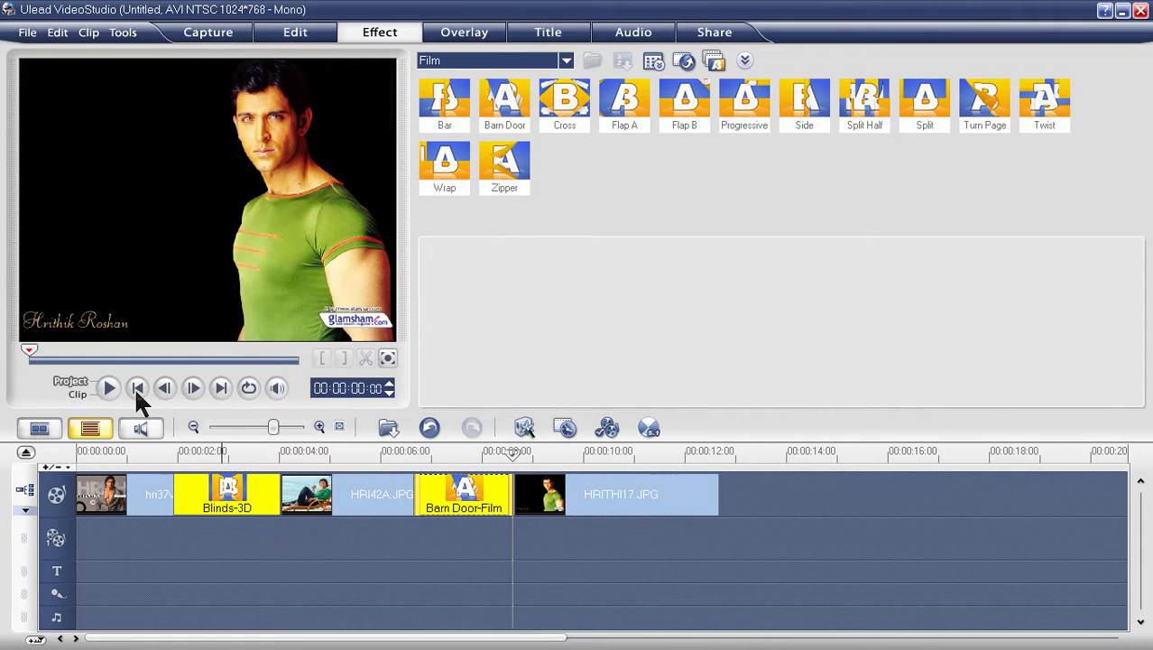
left_click(138, 387)
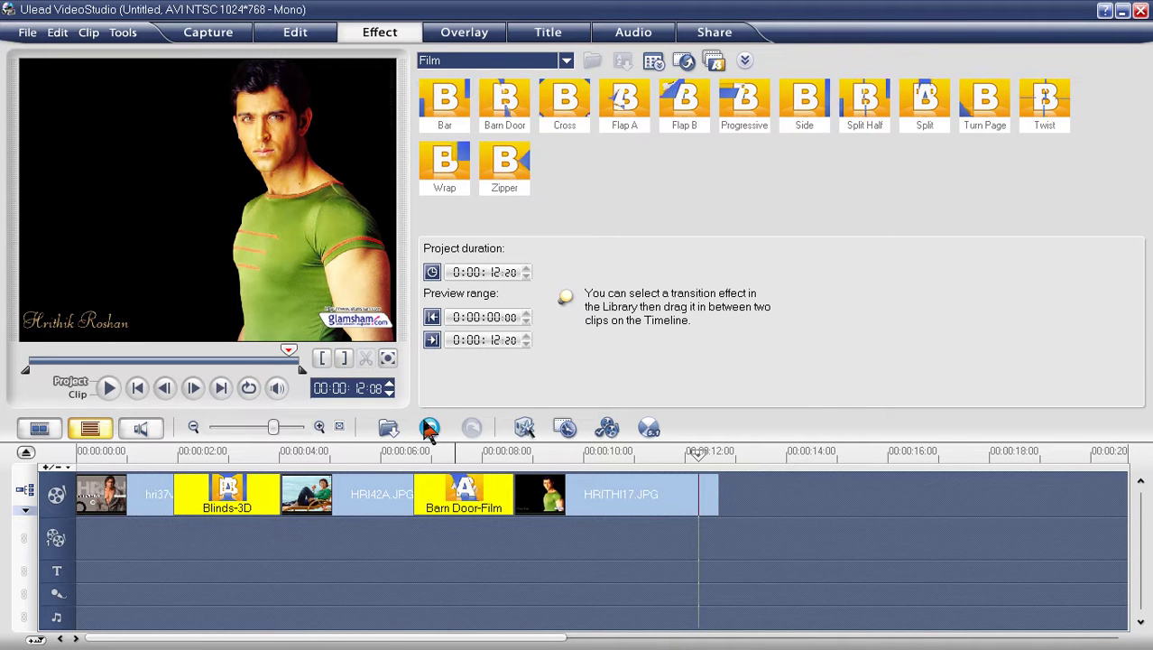
Insert the audio of "Ya Zama Nadan Malanga by Gul Panra - YouTube.avi" from the Desktop into the voice track
left_click(387, 430)
mouse_move(430, 508)
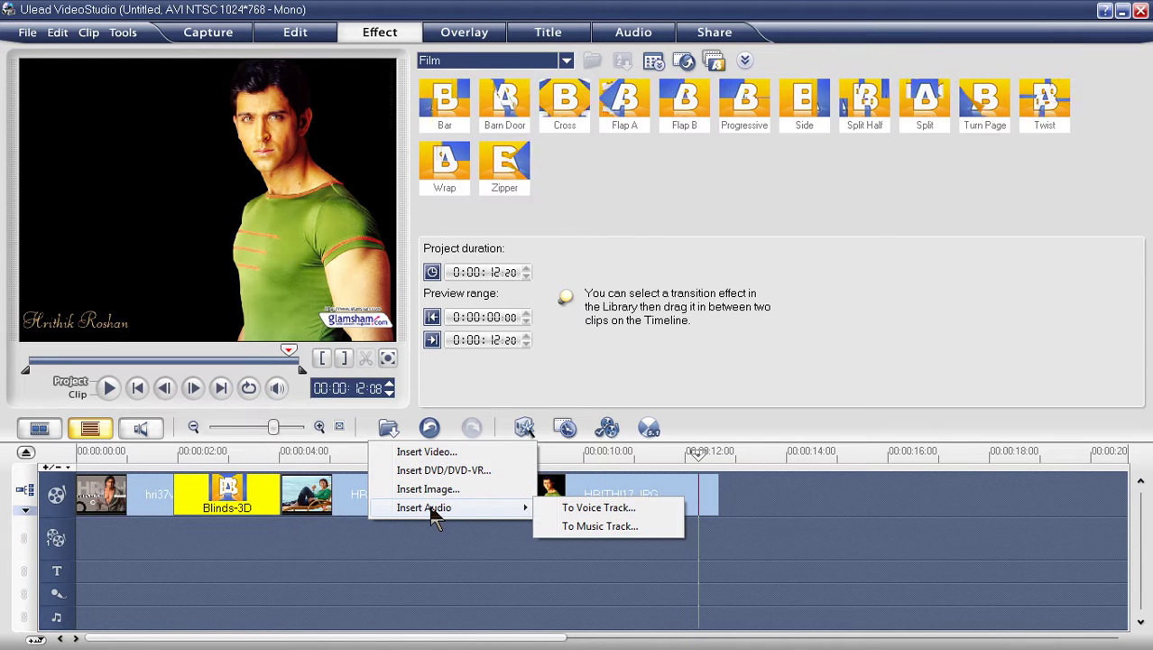
left_click(604, 511)
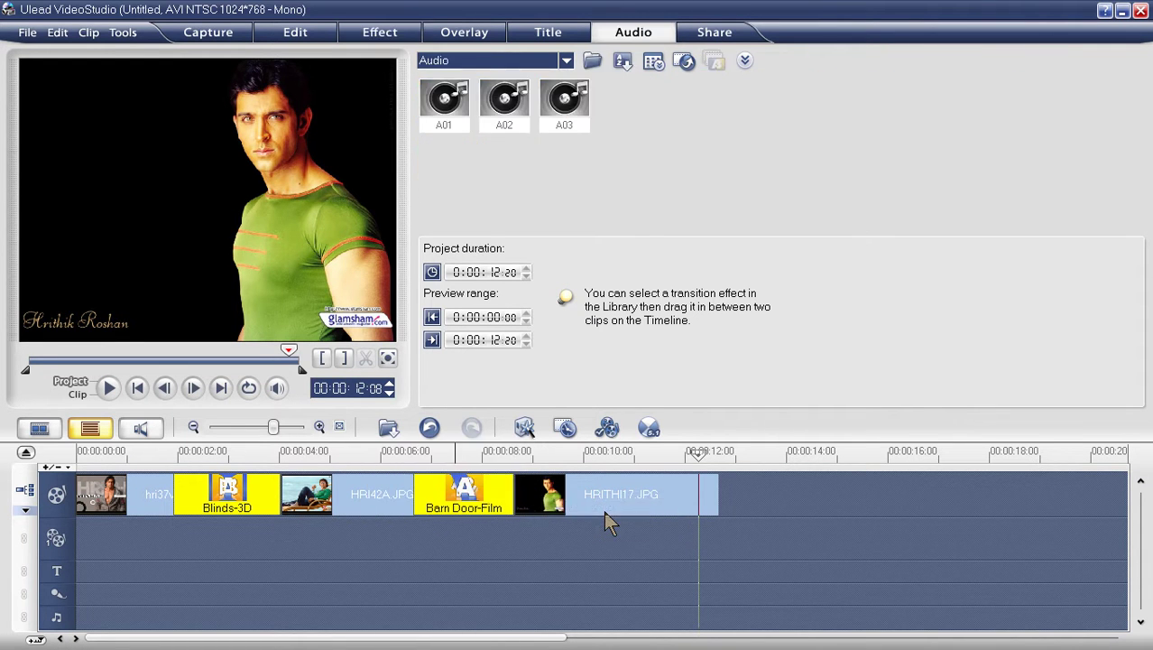
left_click(384, 194)
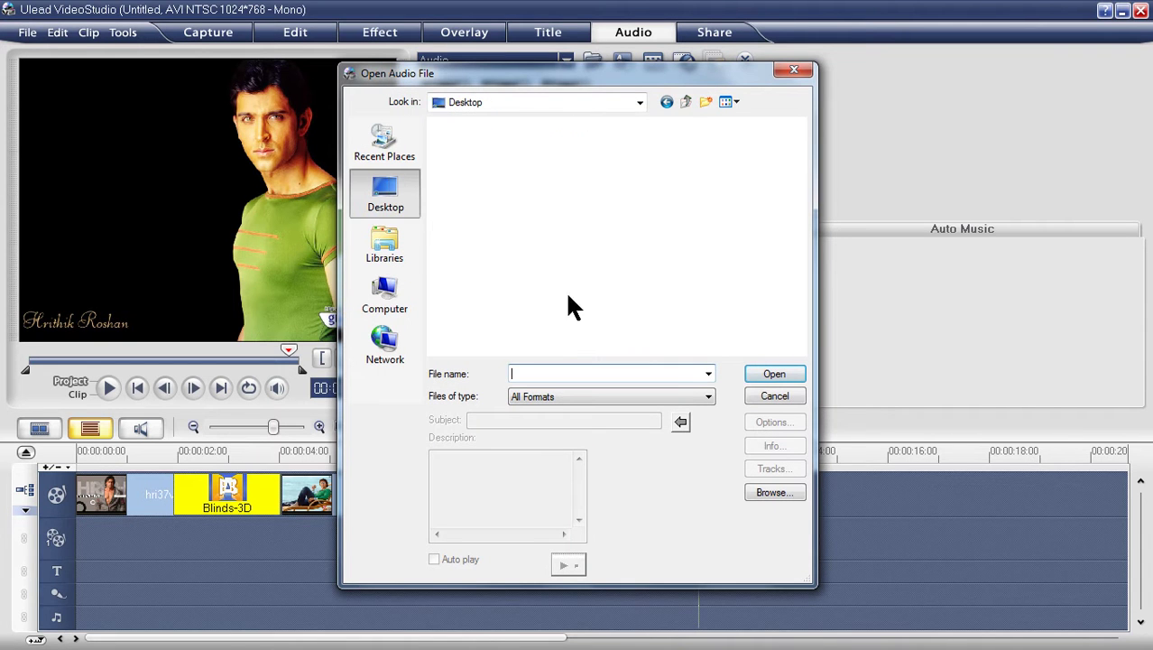
scroll(787, 157, "down", 2)
scroll(787, 158, "up", 2)
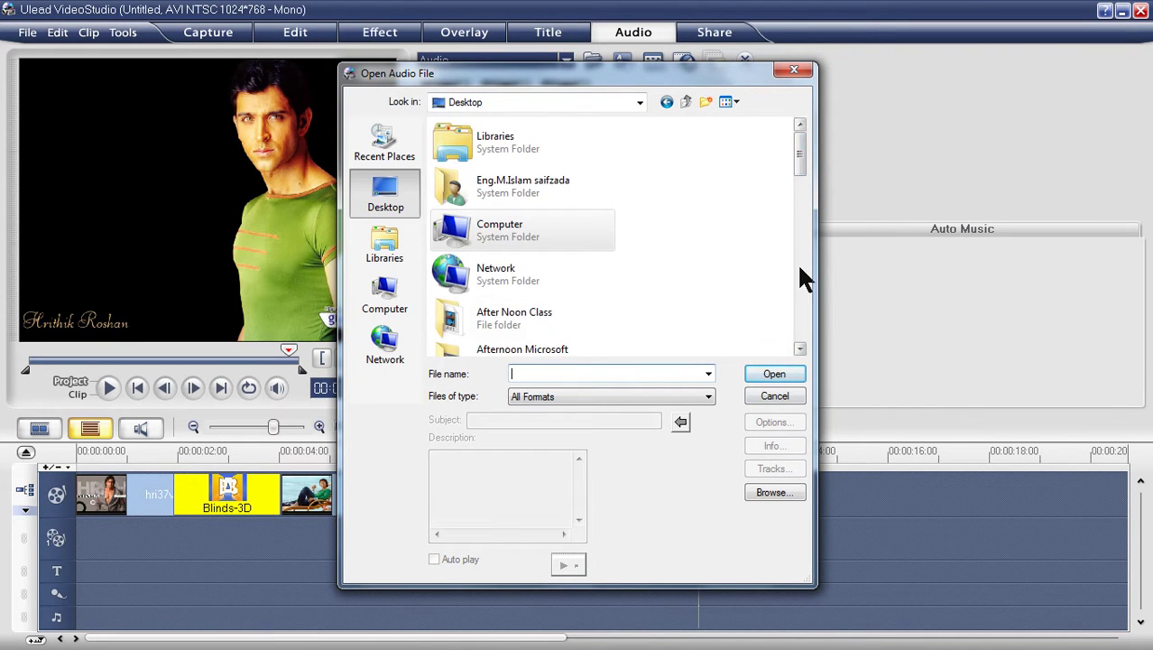
scroll(797, 270, "down", 5)
left_click(539, 284)
double_click(537, 284)
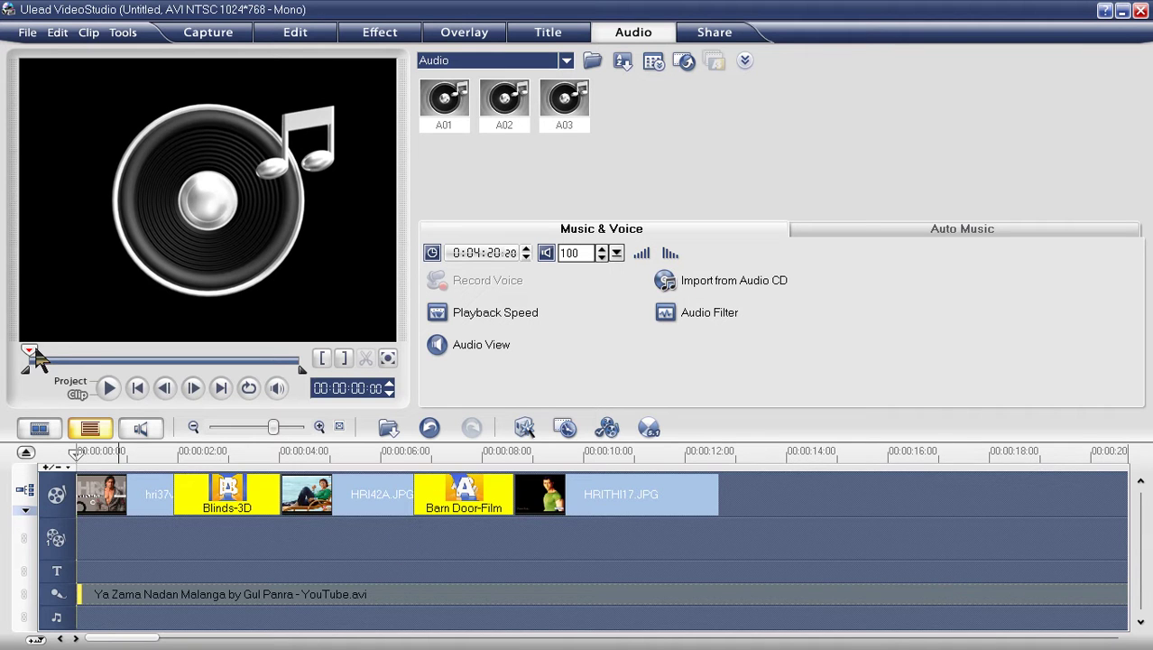
Split the voice track audio at 0:00:12:21, the end of HRITHI17.JPG, and delete the remaining part after the cut
mouse_move(32, 357)
left_mouse_down()
mouse_move(56, 359)
mouse_move(47, 359)
left_mouse_up()
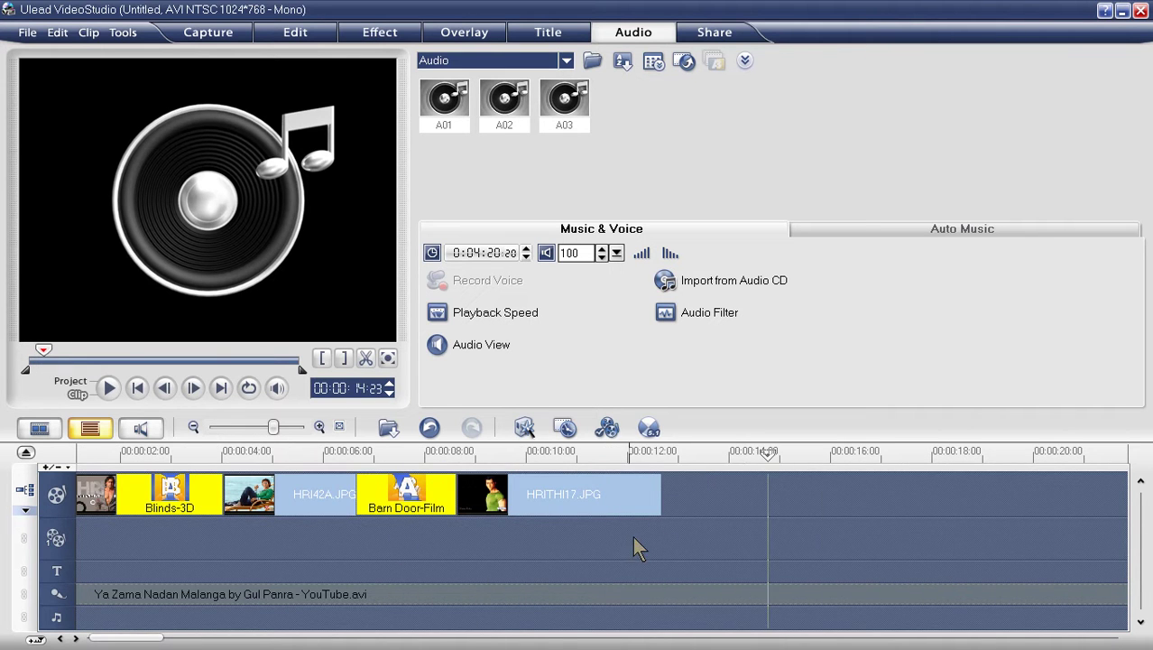
left_click(769, 451)
left_click_drag(702, 454, 664, 454)
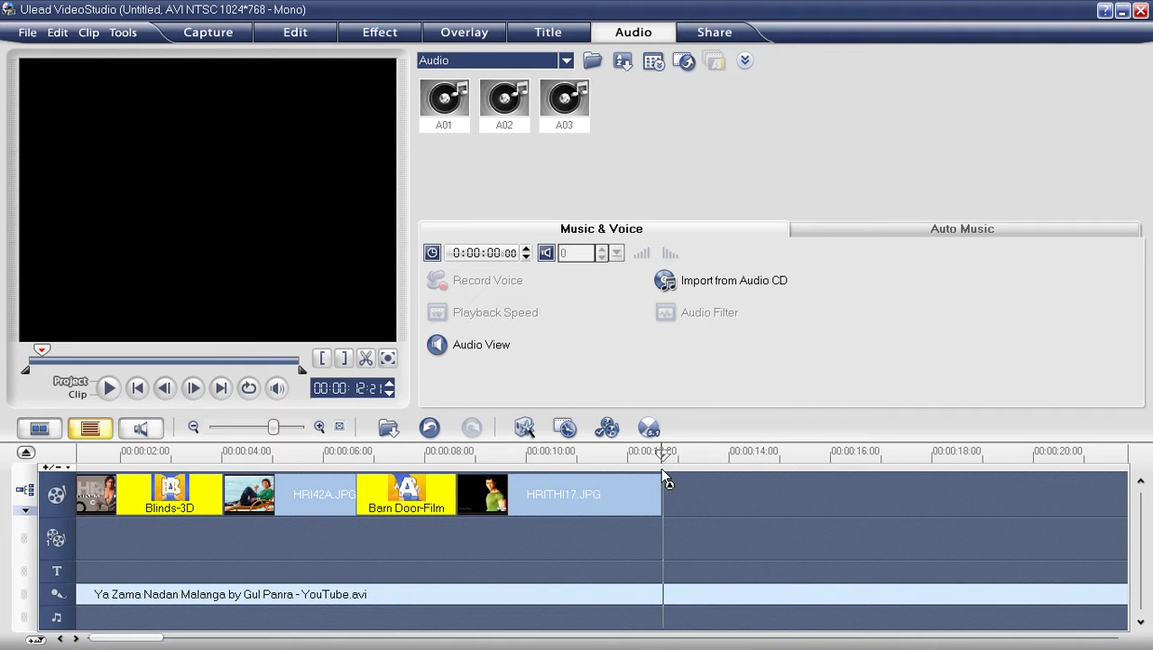
left_click(672, 595)
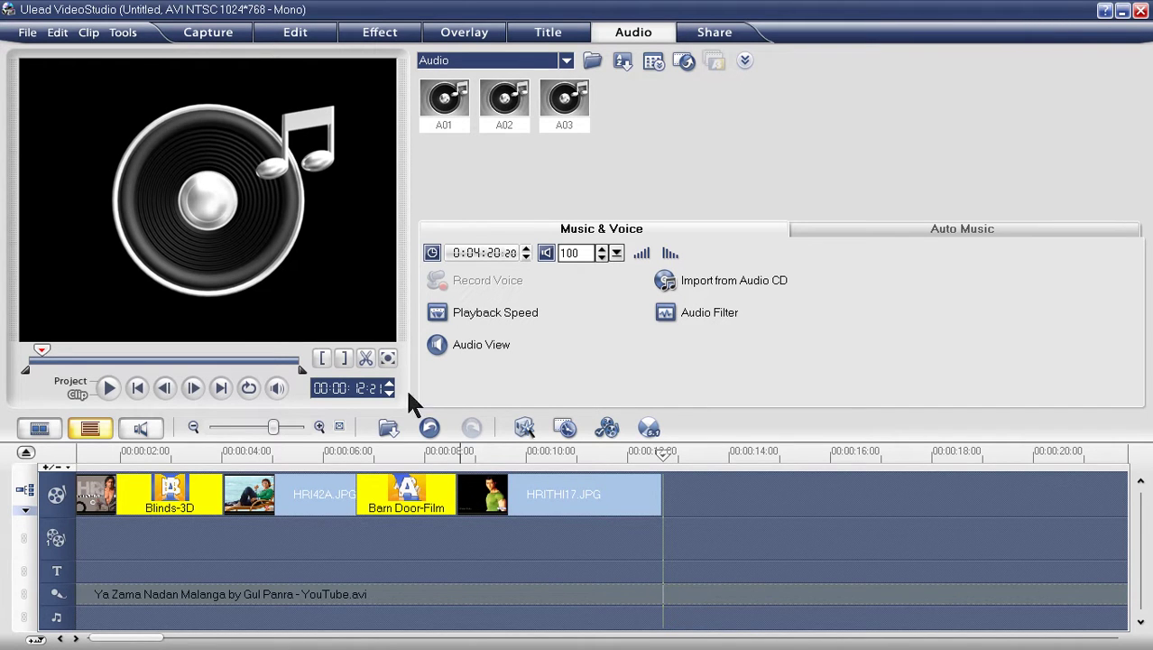
left_click(366, 359)
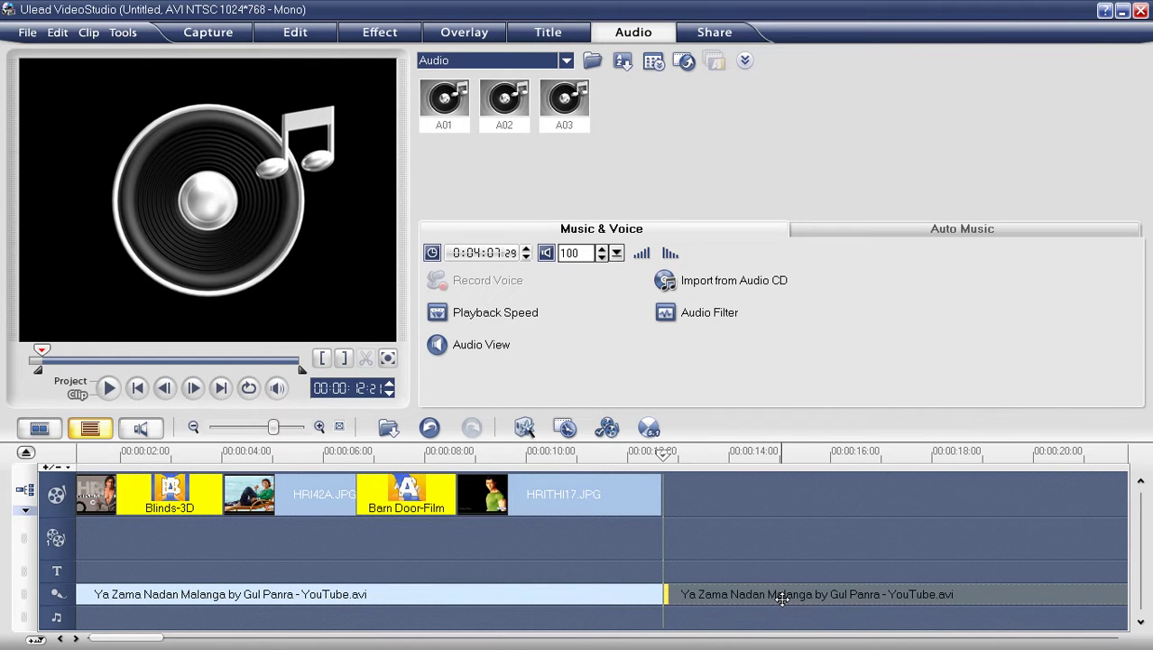
key("Delete")
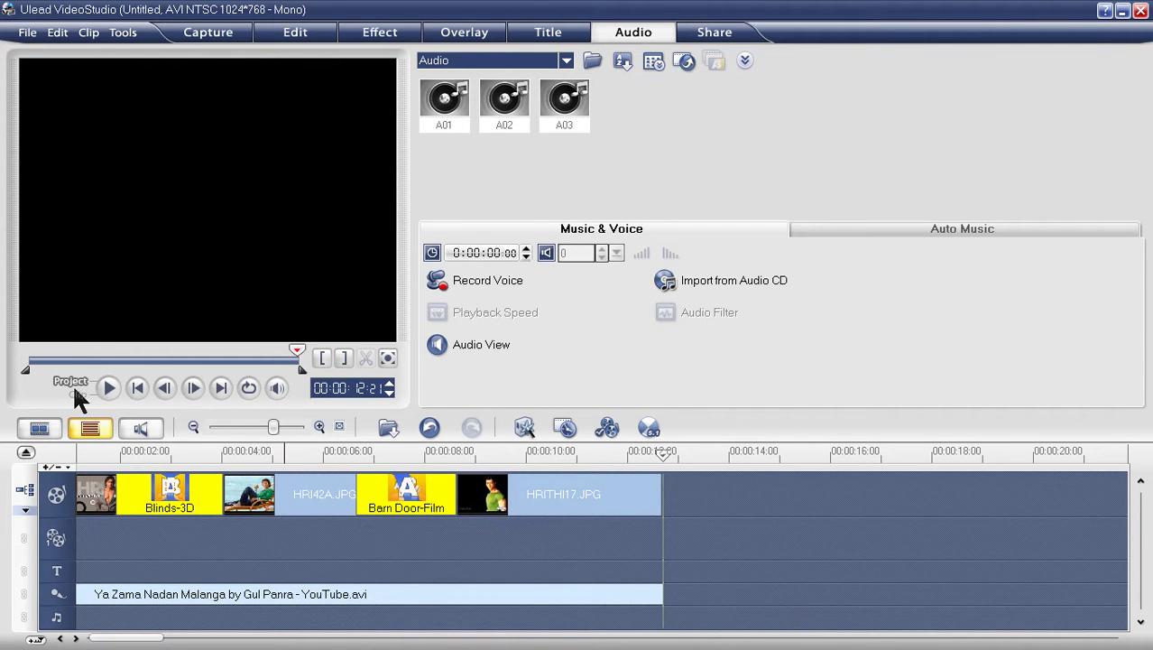
Play the project from the beginning to check the images and transitions together with the trimmed audio
left_click(137, 387)
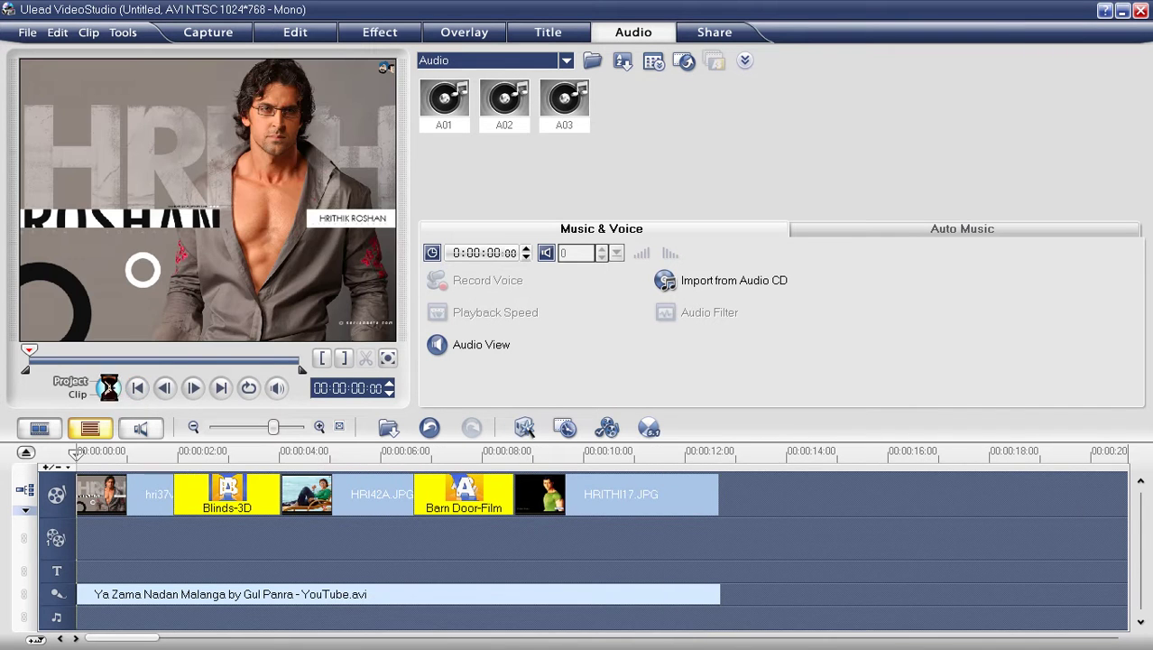
key("space")
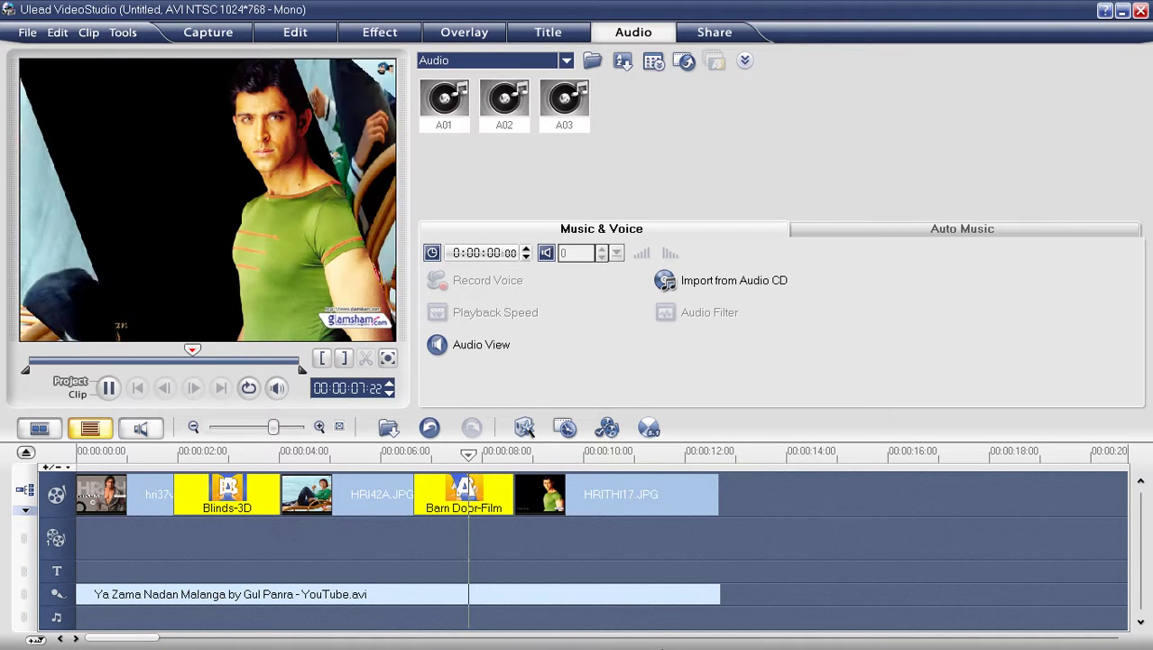
left_click(659, 621)
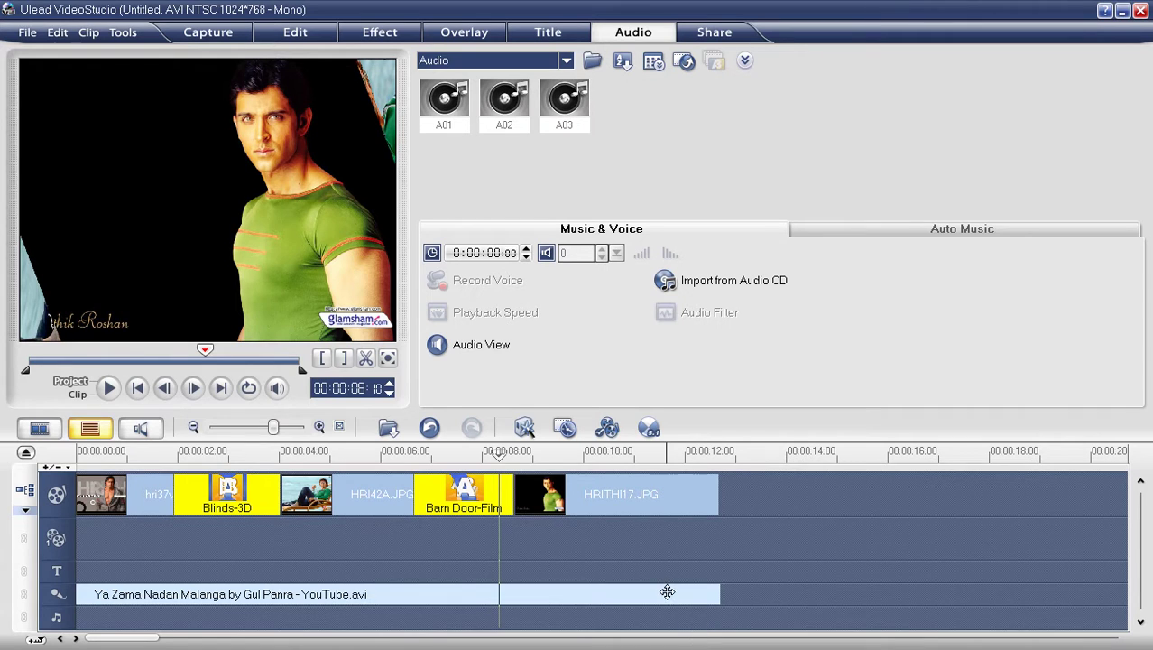
Export the project as a custom Microsoft AVI video named "1st video" in the desktop folder Ulead Video Studion 11, and minimize the editor window
left_click(716, 36)
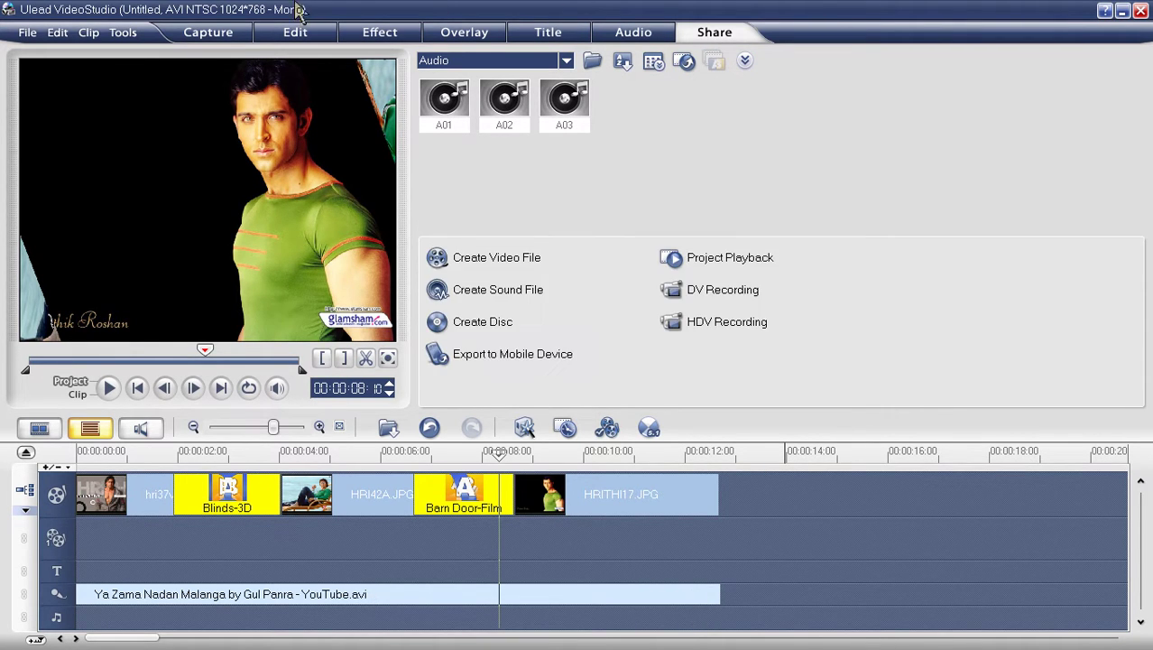
left_click(28, 34)
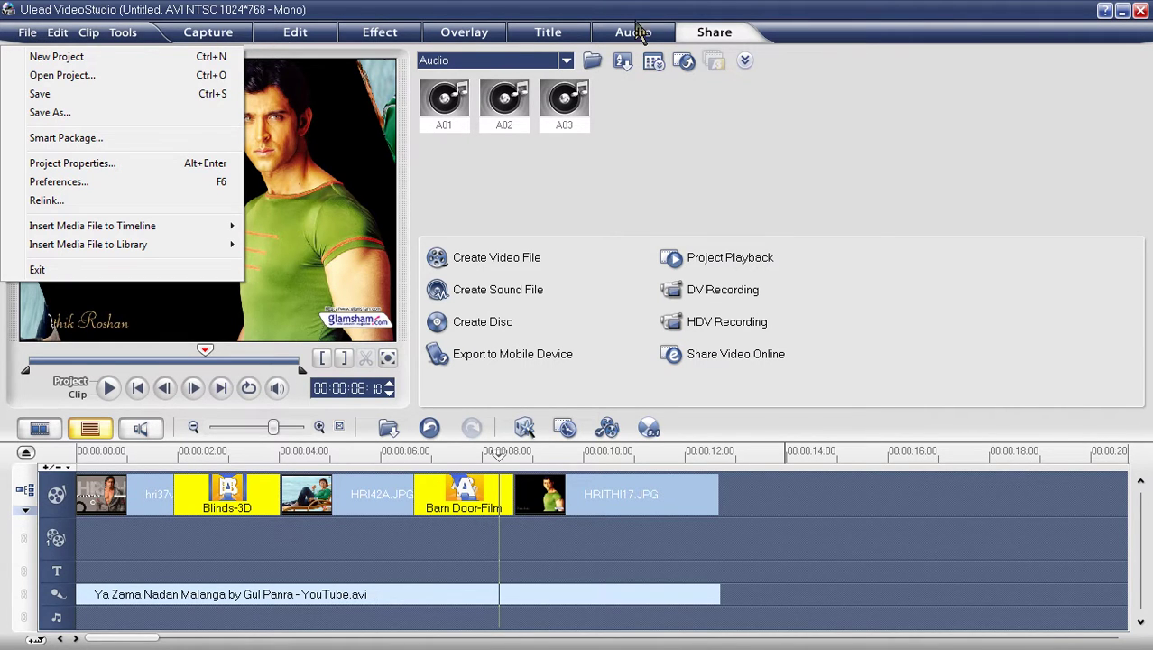
left_click(703, 31)
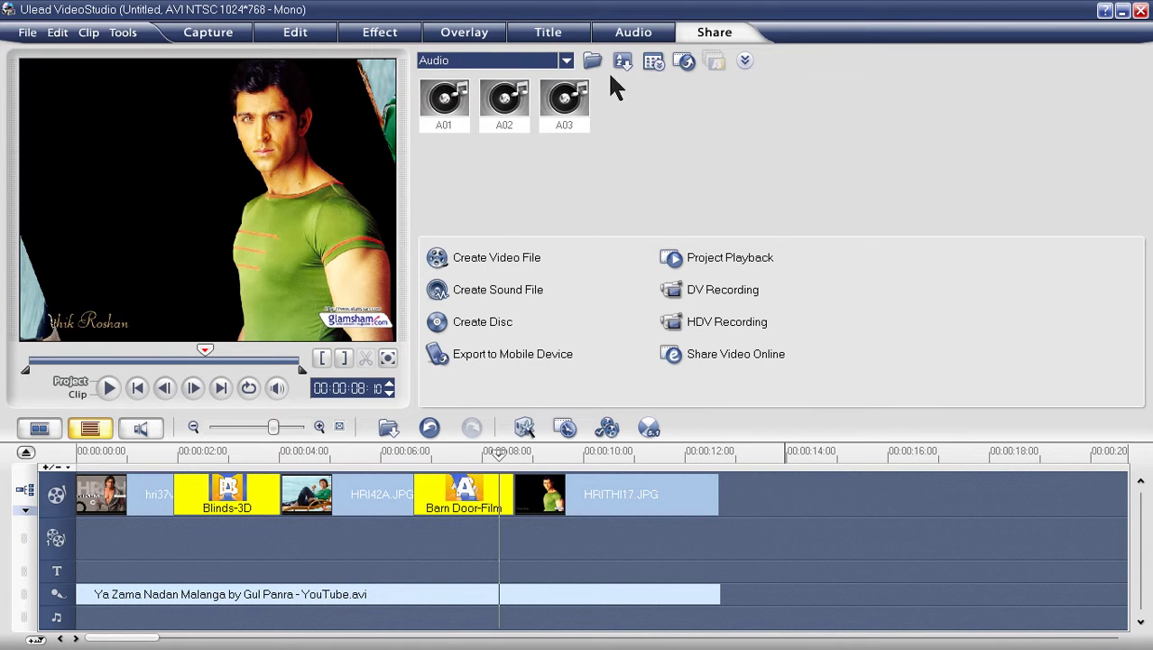
left_click(473, 258)
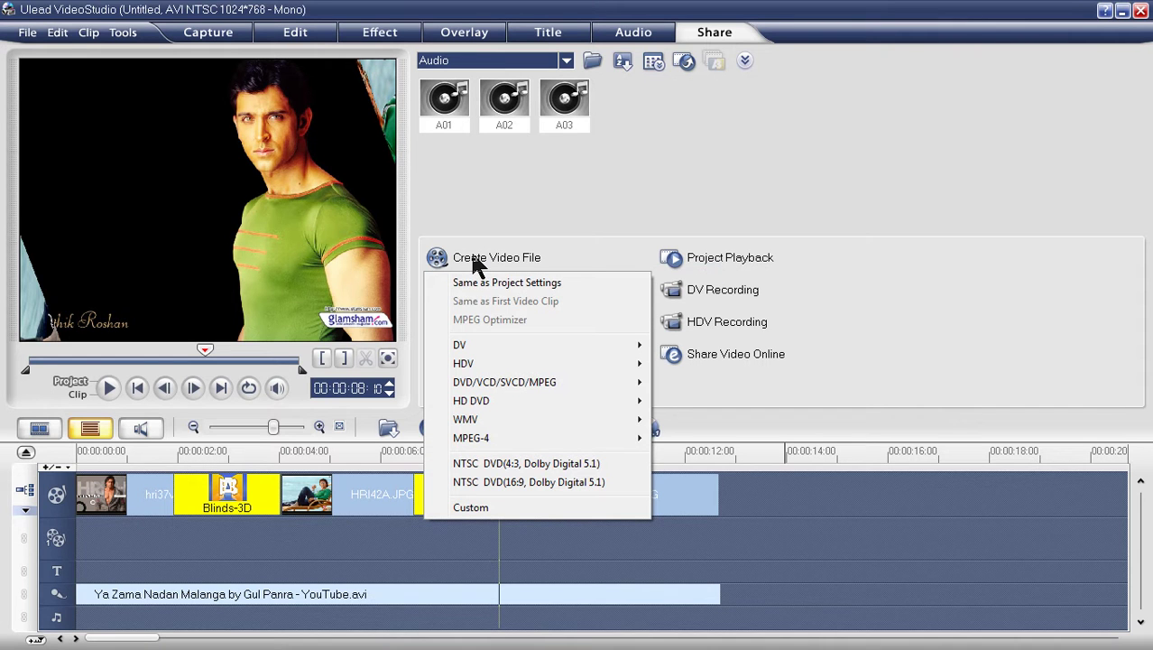
left_click(502, 510)
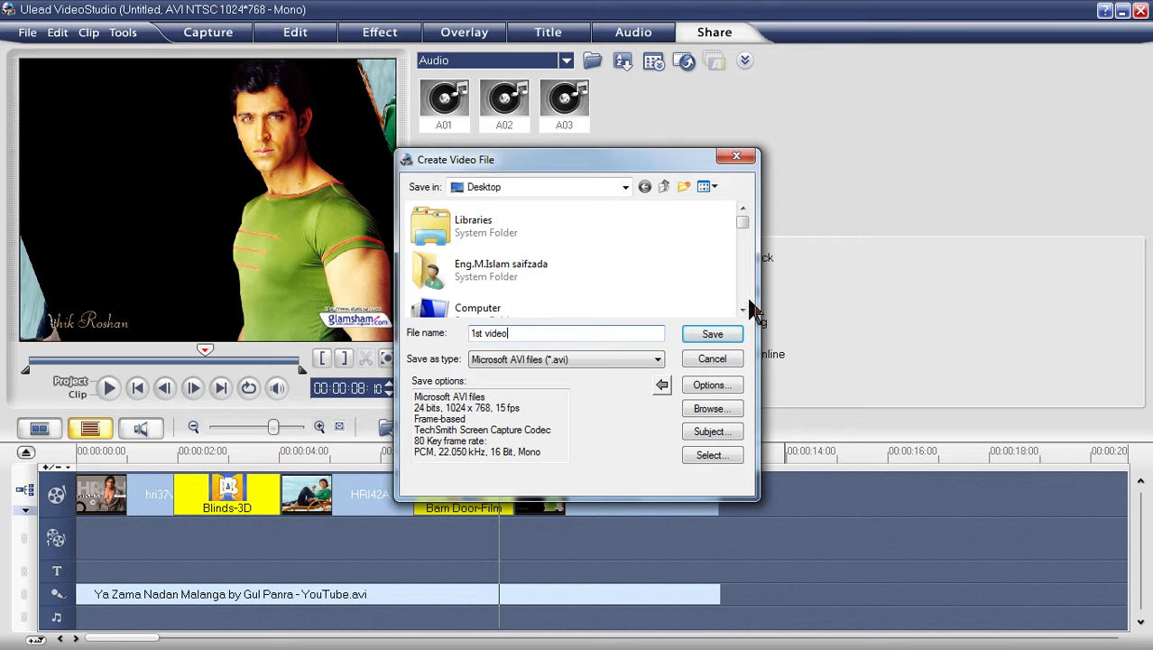
scroll(746, 310, "down", 7)
scroll(746, 309, "down", 8)
scroll(745, 309, "down", 3)
scroll(744, 212, "up", 5)
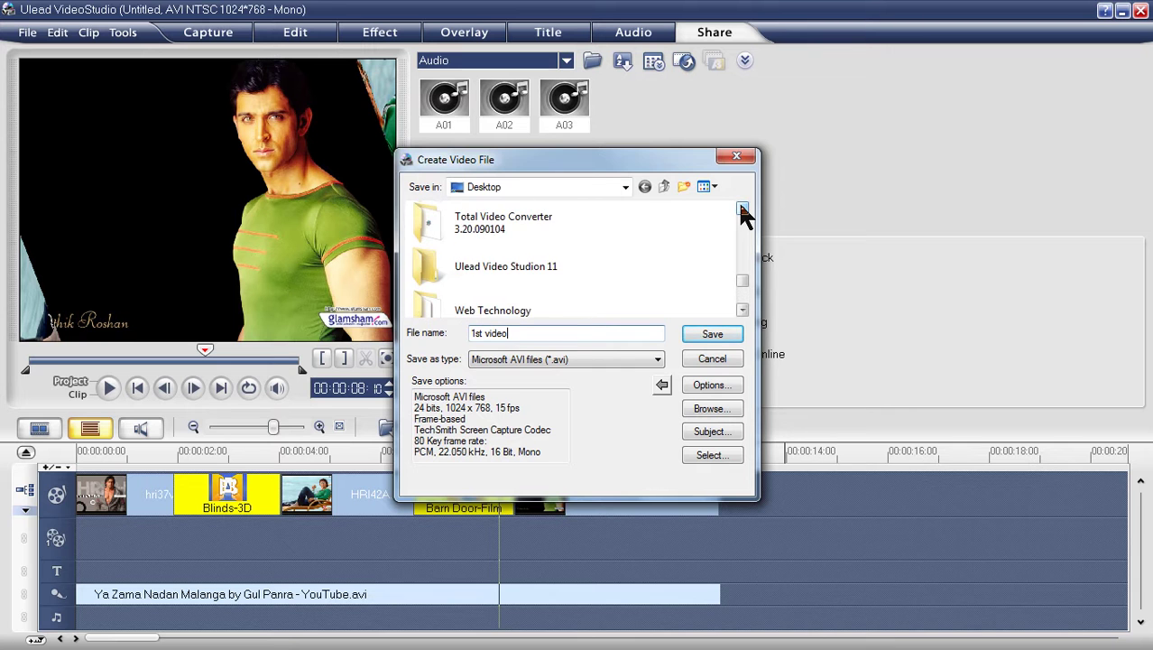
double_click(530, 260)
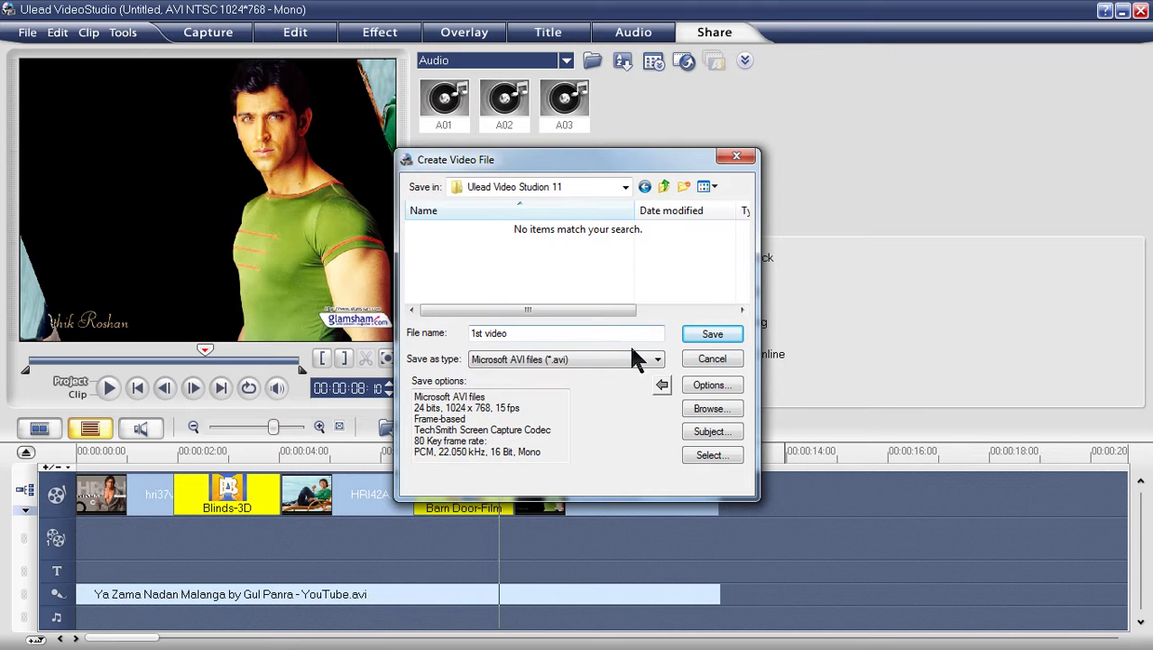
left_click(712, 335)
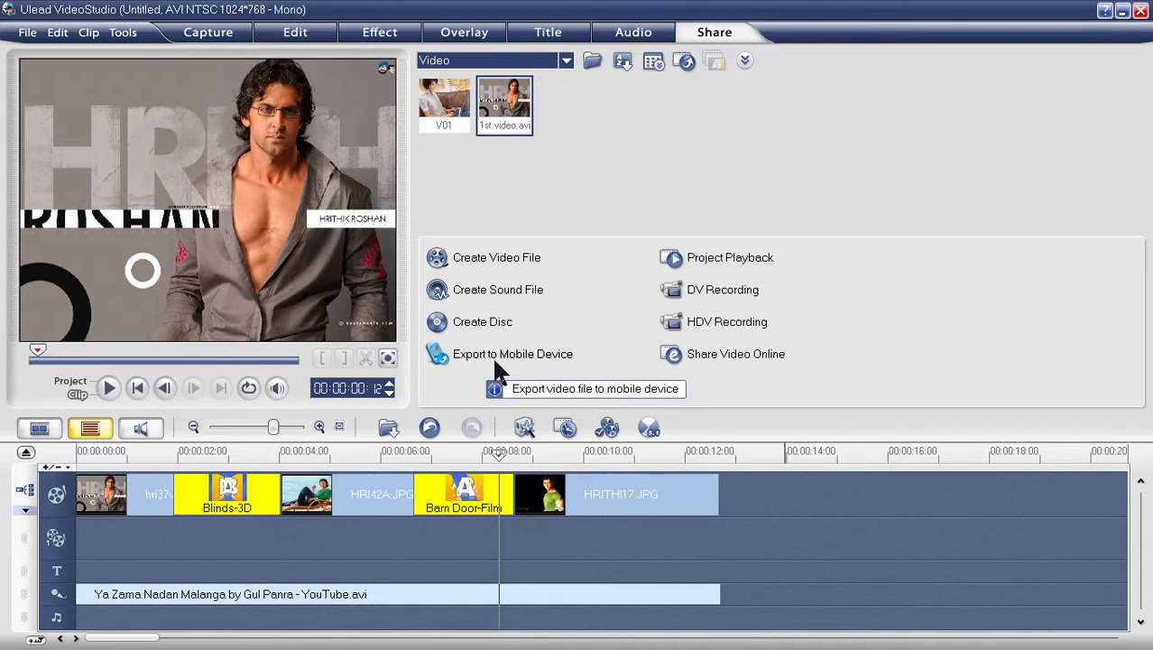
left_click(1107, 11)
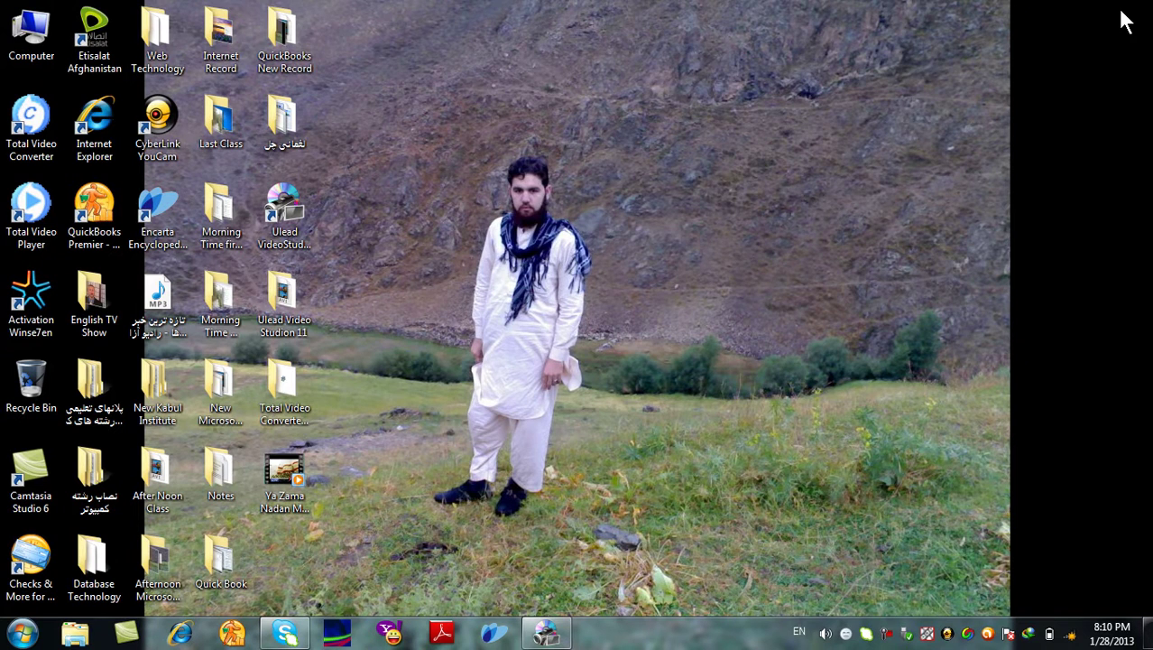
Play the exported "1st video" from the desktop folder Ulead Video Studion 11 in VLC media player, viewing it full screen before returning to windowed view
double_click(285, 297)
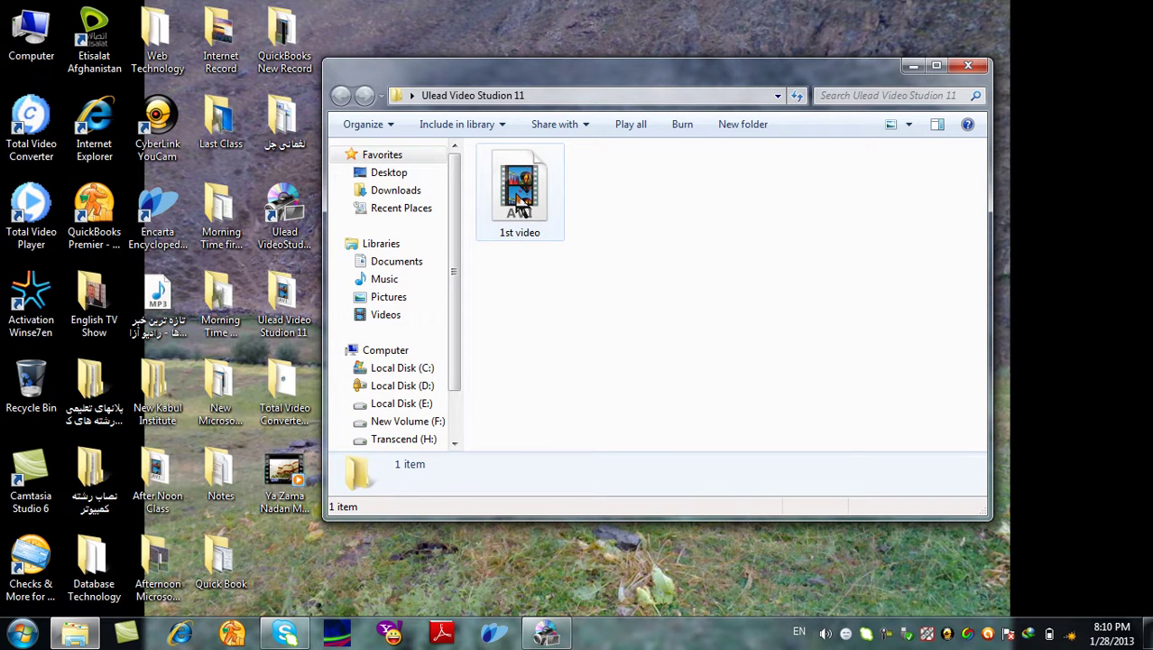
right_click(517, 195)
mouse_move(695, 285)
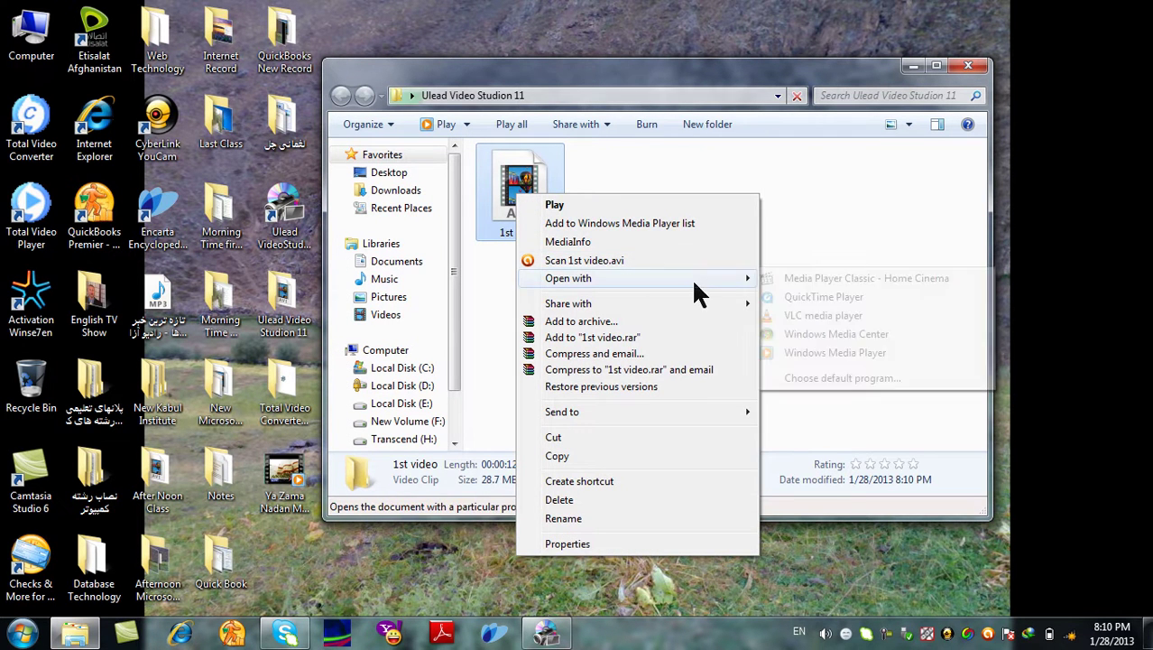
left_click(776, 315)
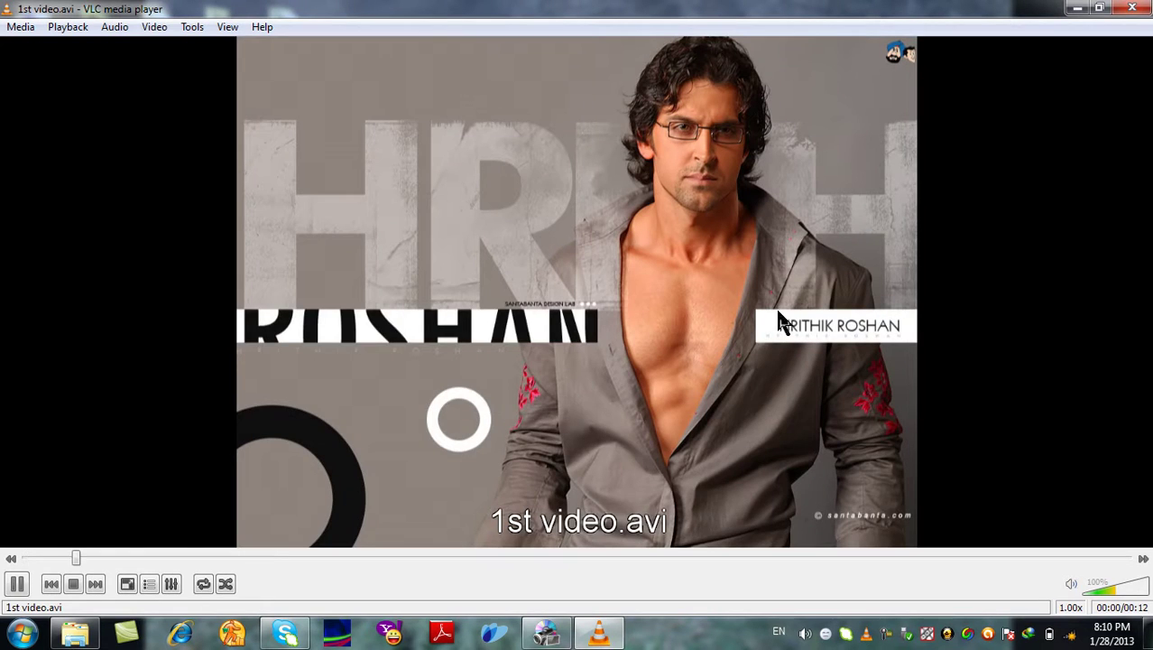
double_click(777, 303)
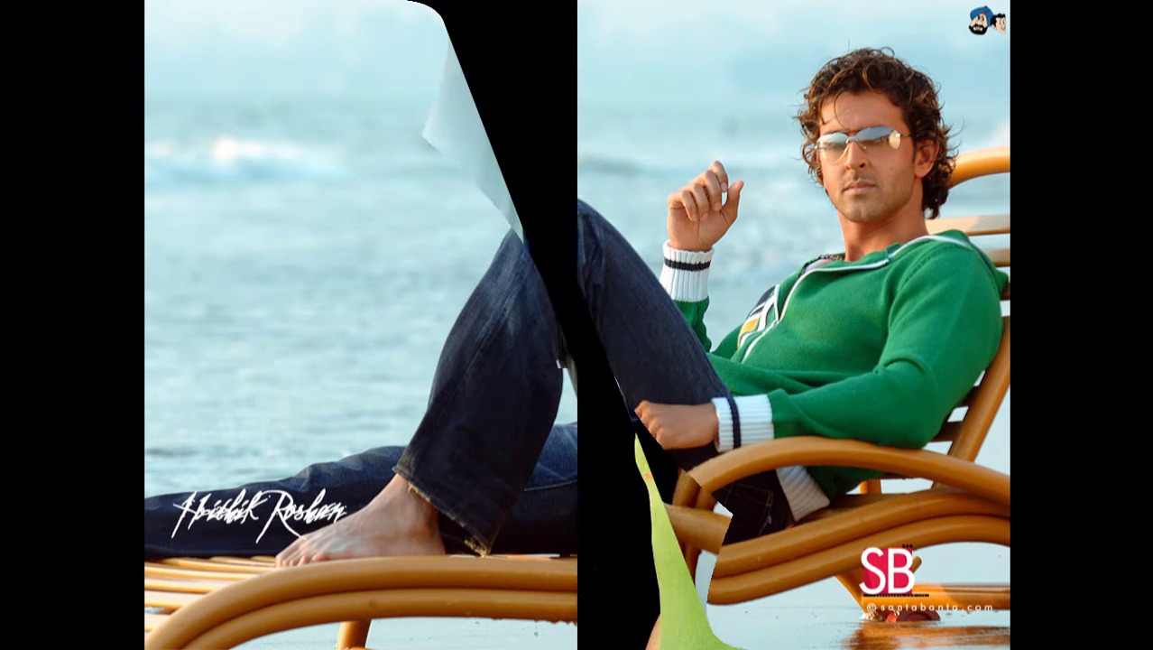
double_click(679, 112)
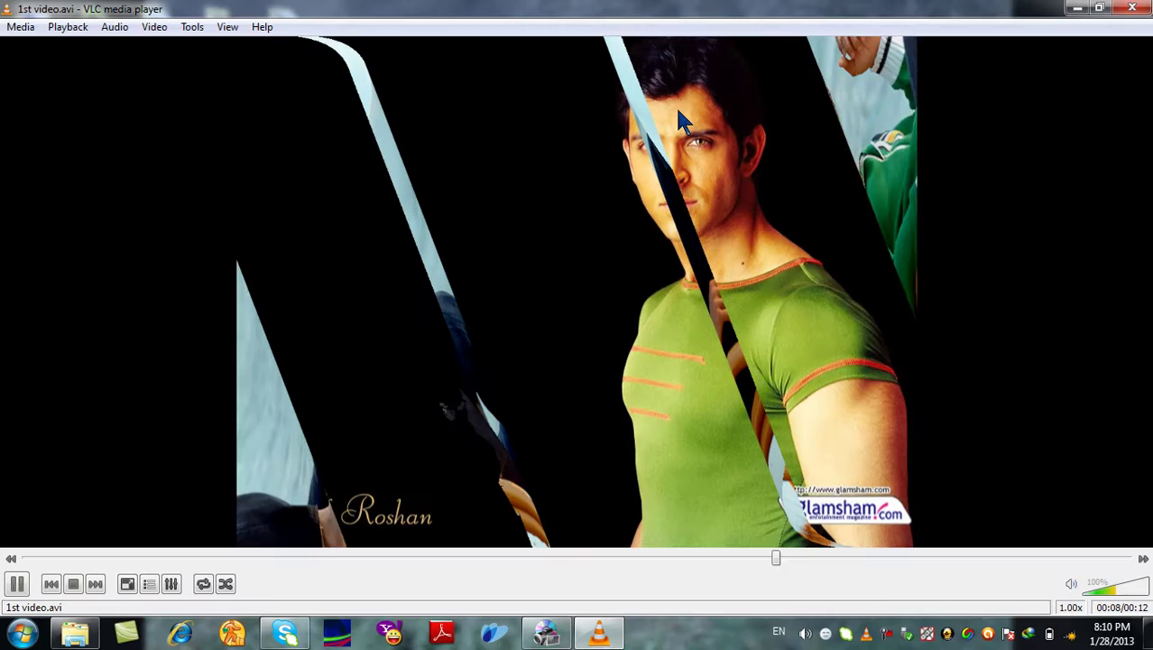
Close VLC media player and the Ulead Video Studion 11 folder, and switch back to Ulead VideoStudio 11
left_click(1131, 8)
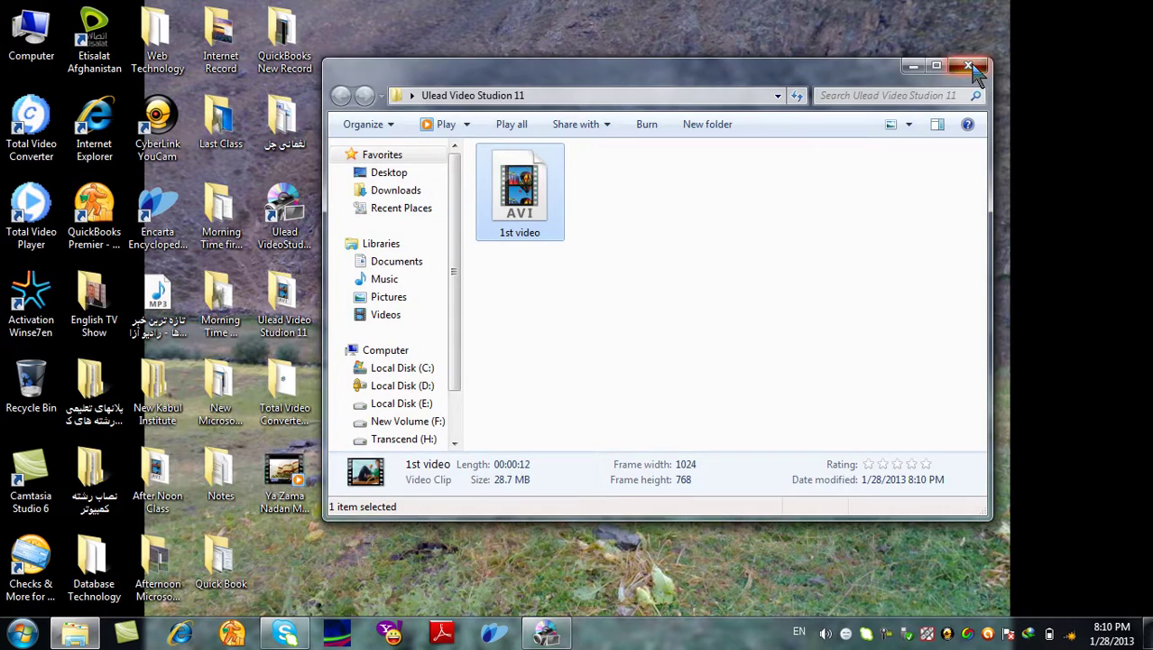
left_click(968, 65)
left_click(551, 634)
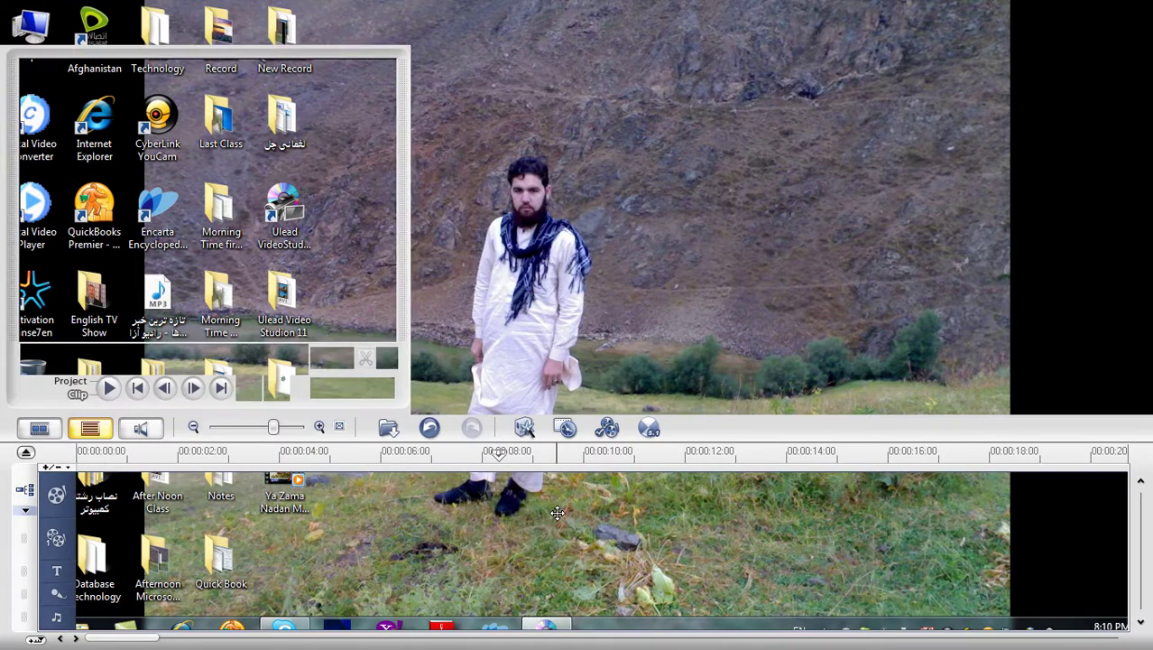